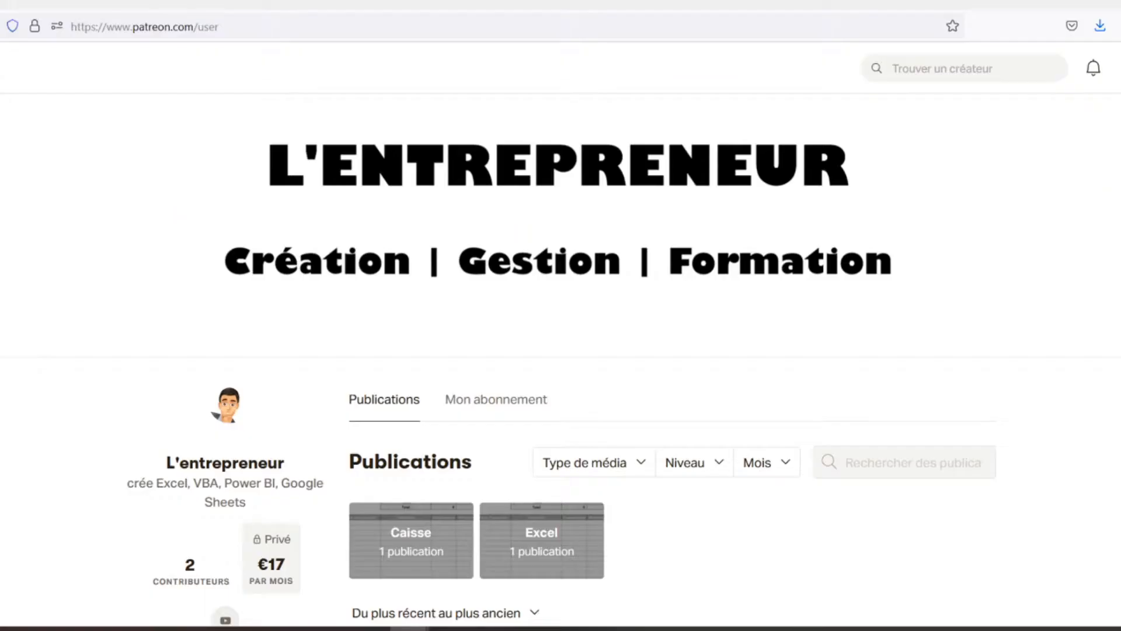
Examine the creator's Patreon publications down to the Feuilles de caisse post and its caisse.xlsx attachment
scroll(561, 362, "down", 3)
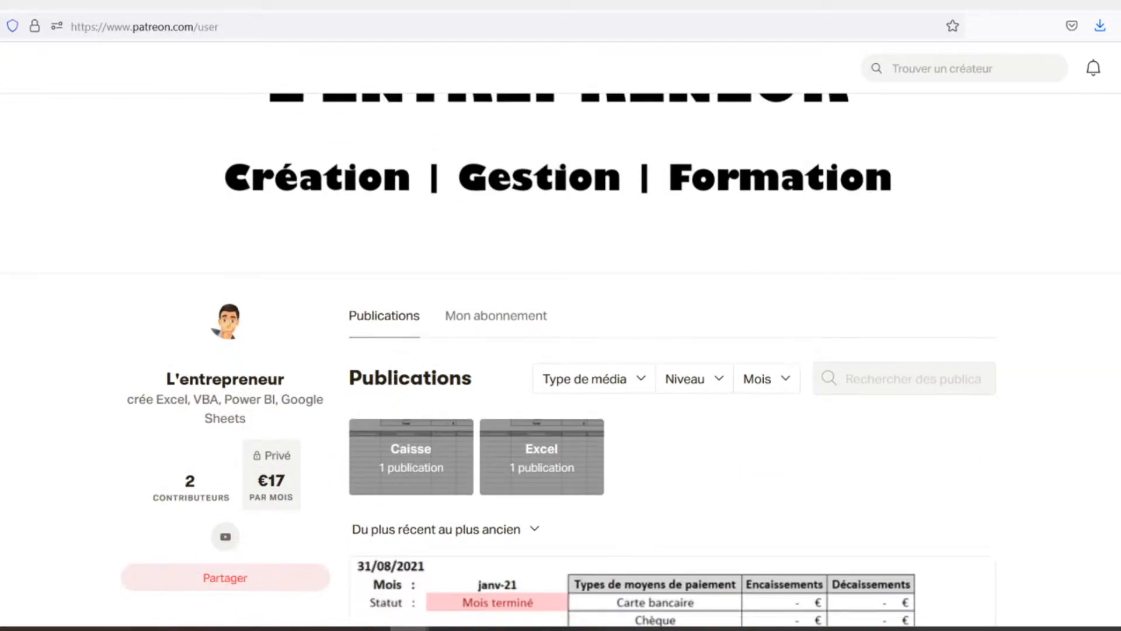
scroll(561, 362, "down", 2)
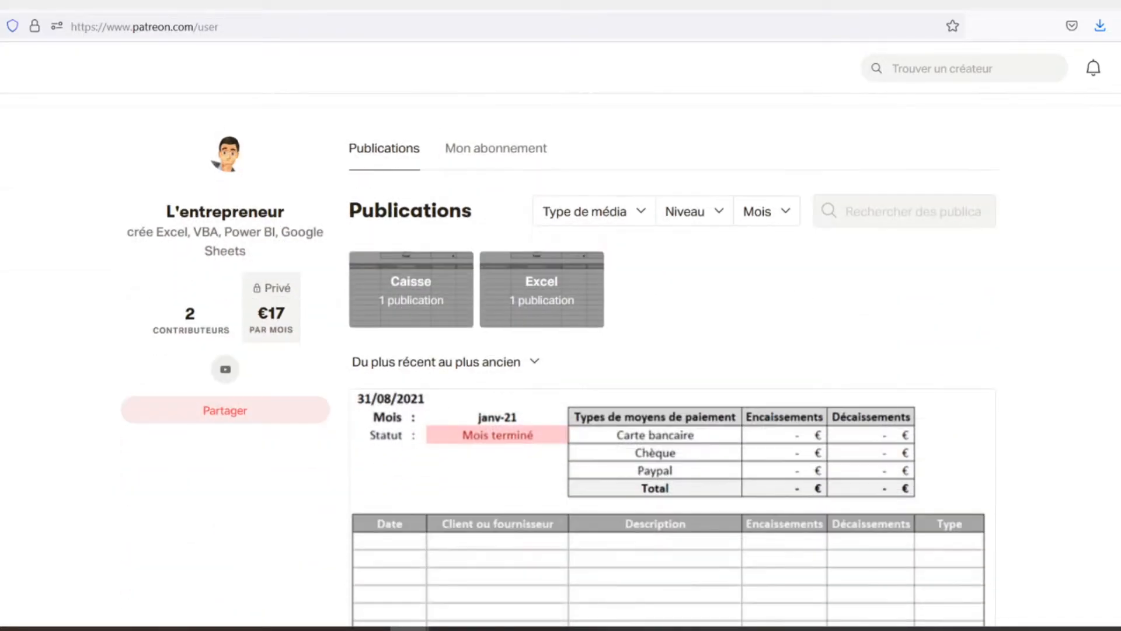
scroll(561, 362, "down", 2)
scroll(561, 362, "down", 2)
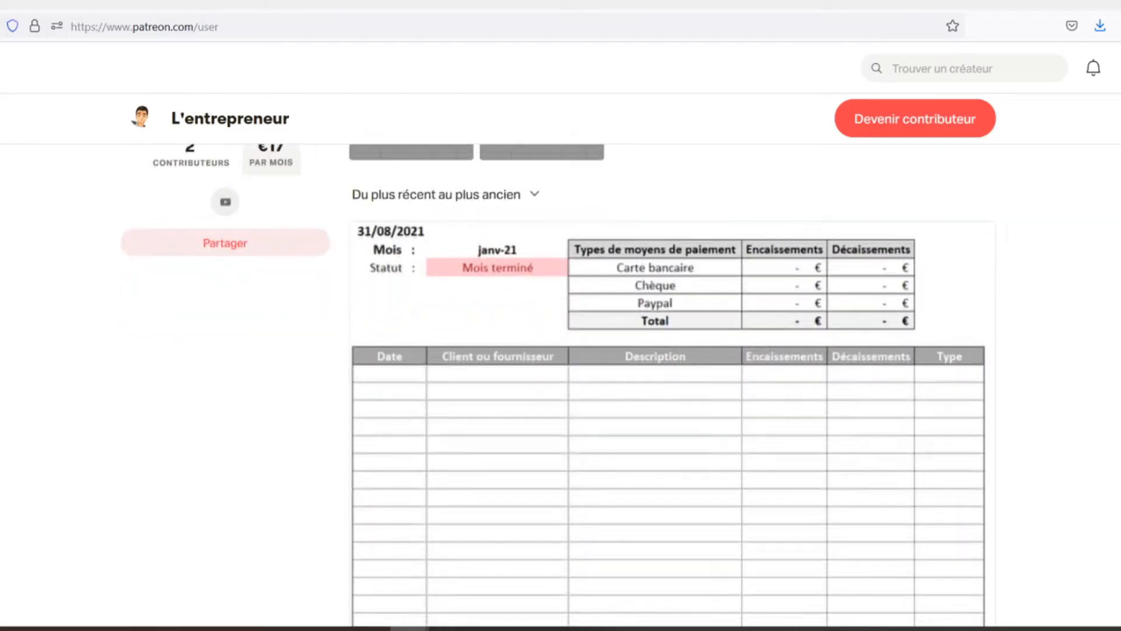
scroll(561, 362, "down", 2)
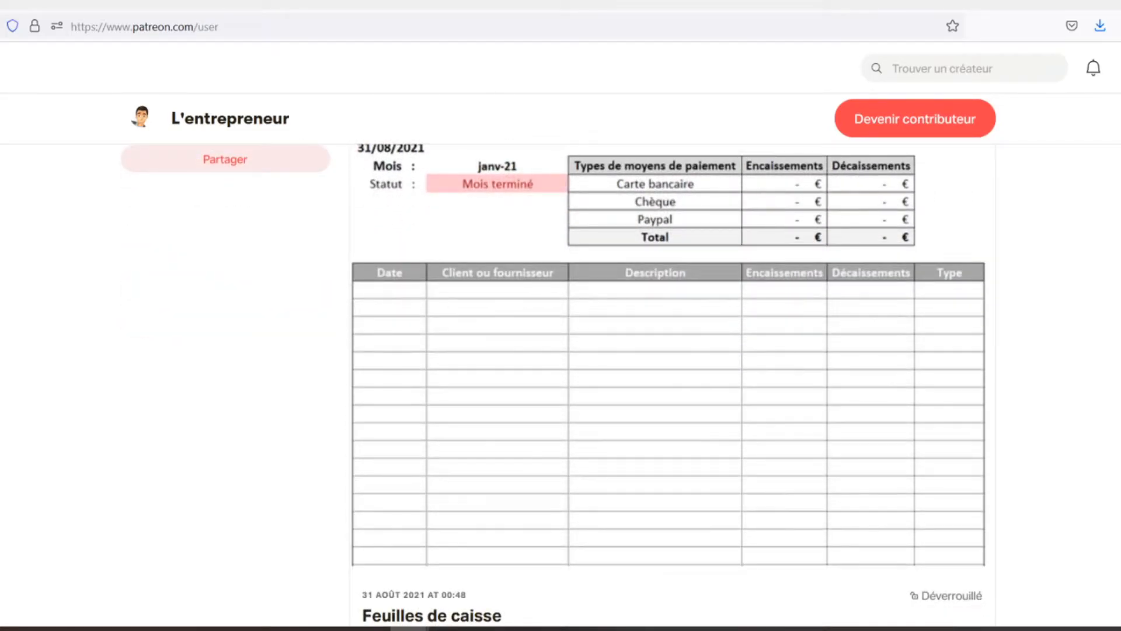
scroll(561, 362, "down", 2)
scroll(560, 362, "down", 2)
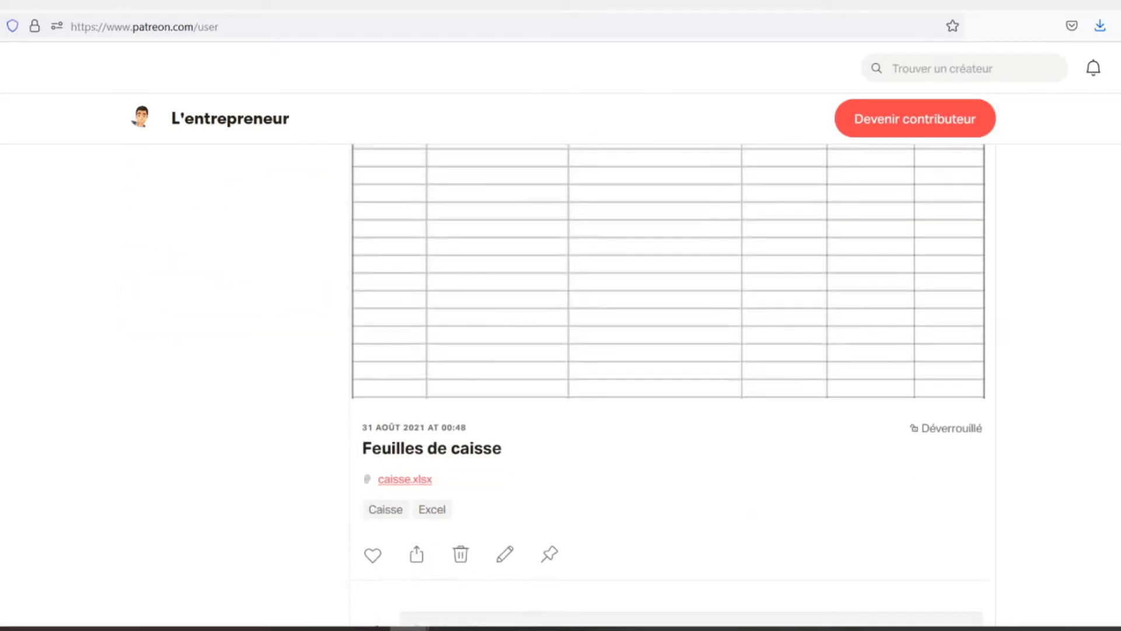
scroll(560, 363, "down", 2)
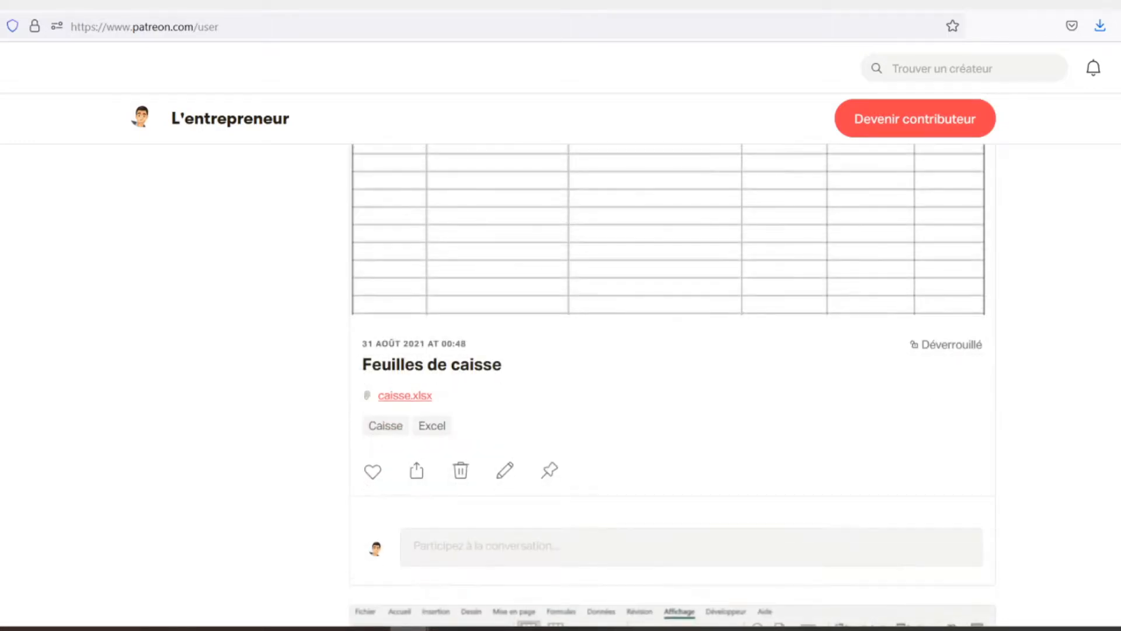
scroll(561, 362, "down", 2)
scroll(560, 362, "down", 2)
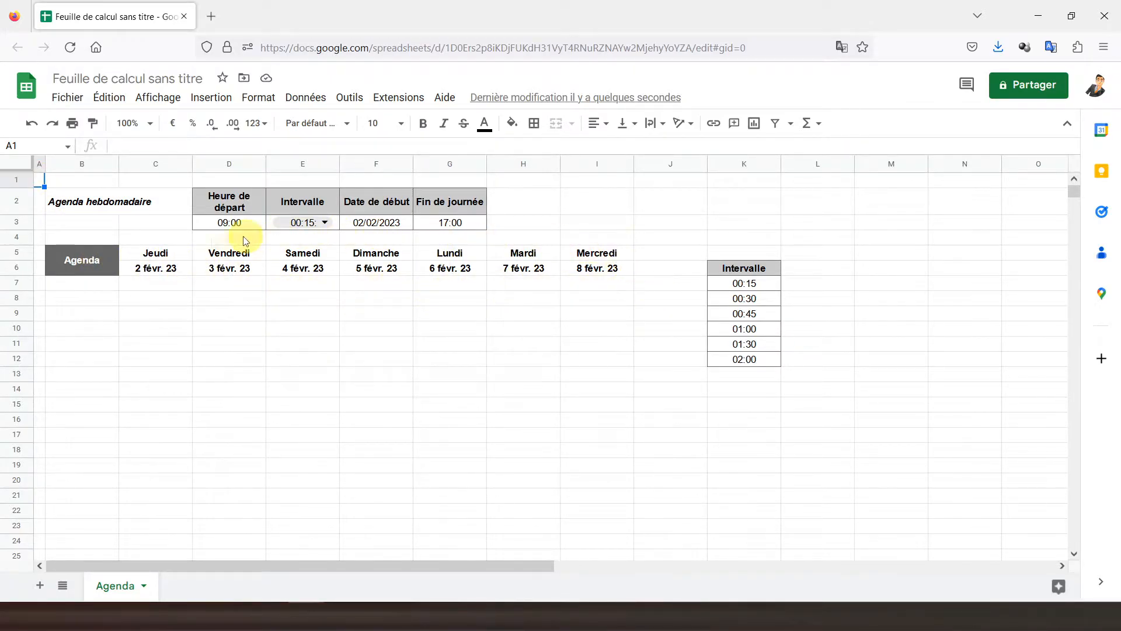
Fill the Jeudi header cells C5:C6 with a light gray and the Vendredi header cells D5:D6 with a slightly darker gray
left_click_drag(150, 251, 145, 266)
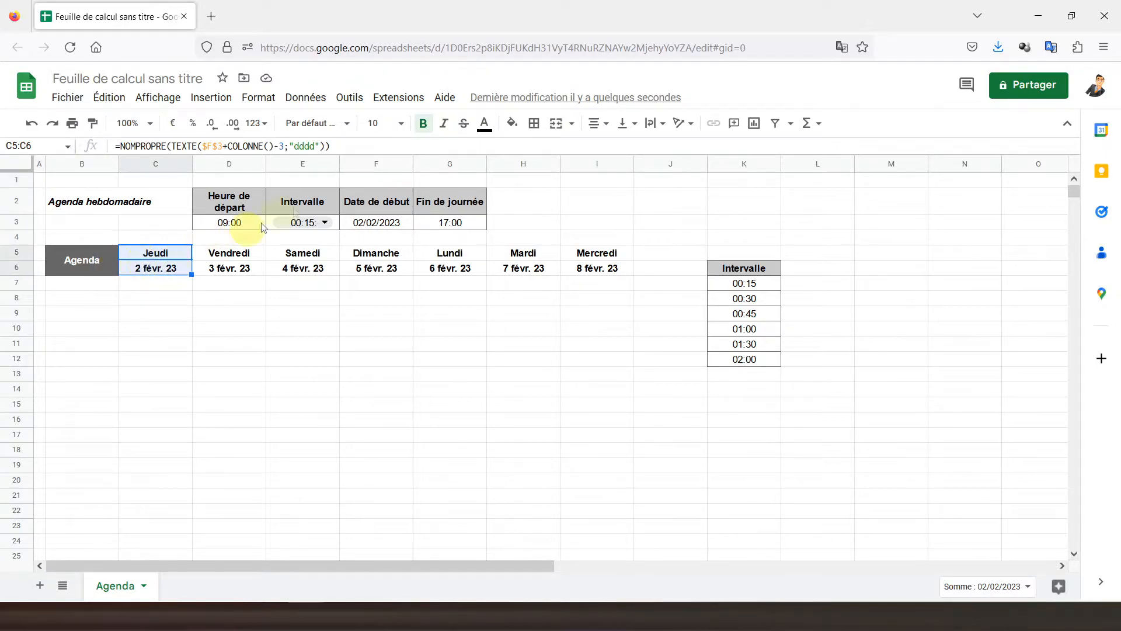
left_click(513, 123)
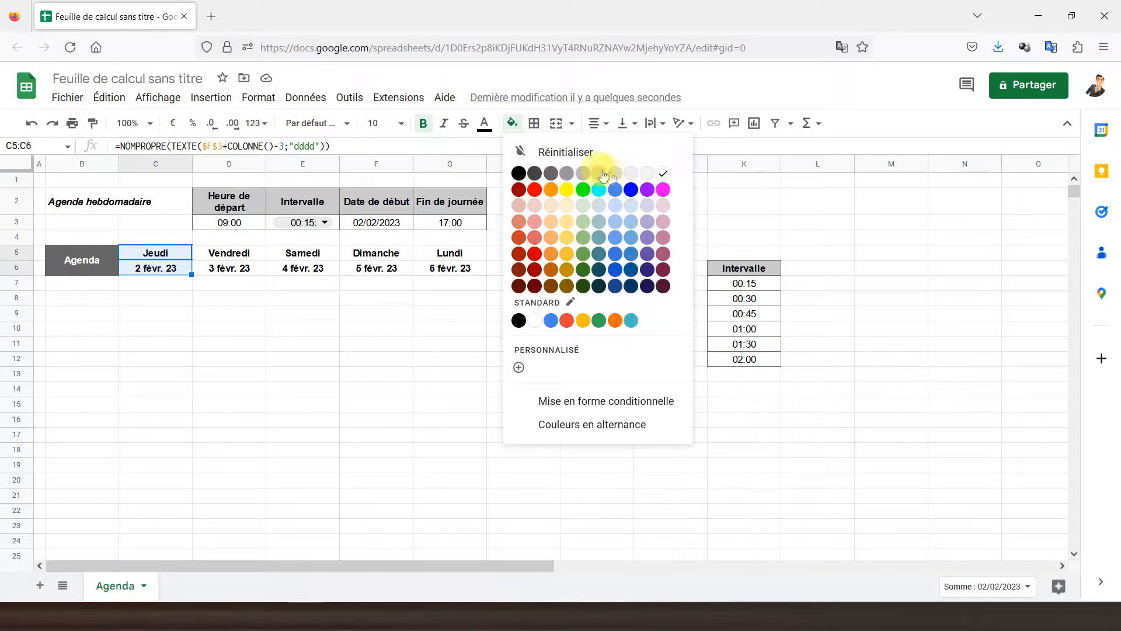
left_click(631, 173)
left_click_drag(236, 256, 233, 272)
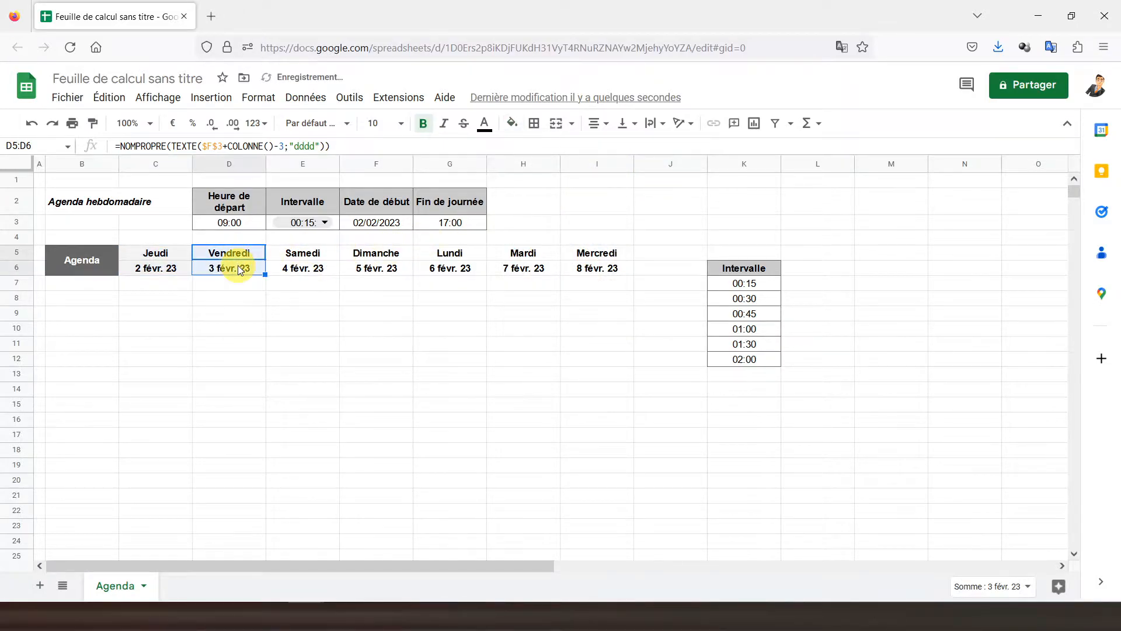
left_click(513, 124)
left_click(616, 178)
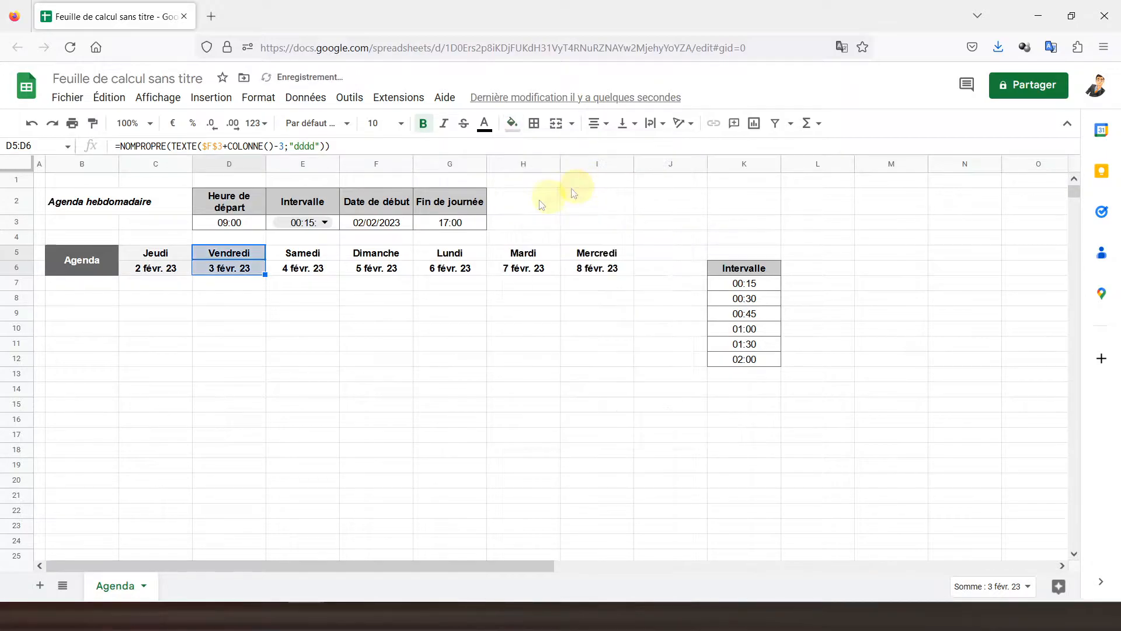
left_click(289, 285)
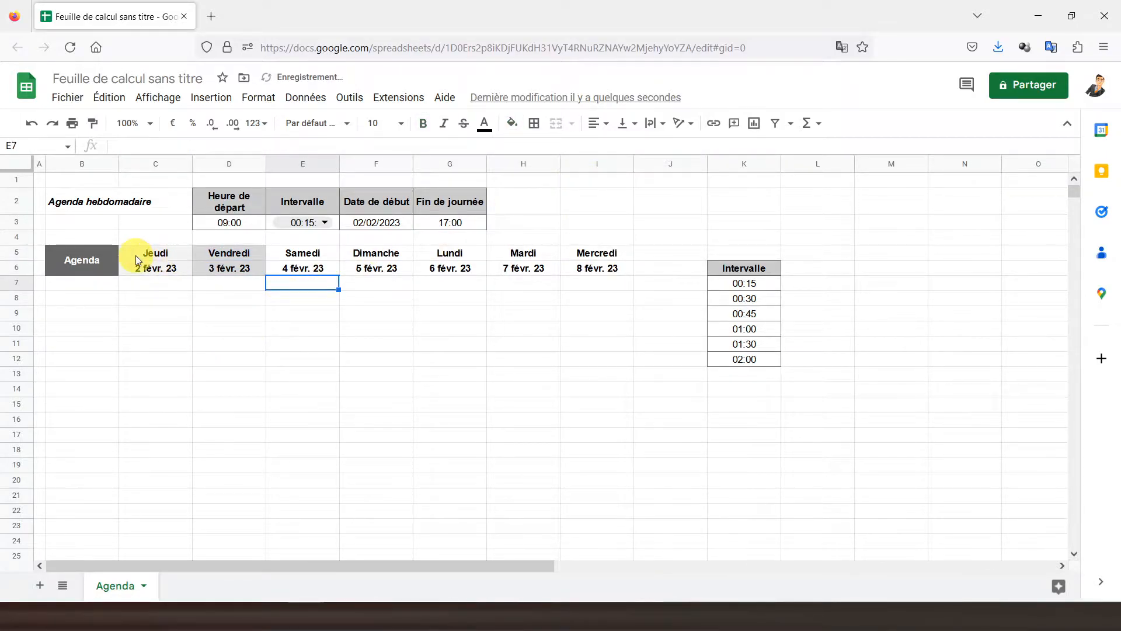
Add outer borders separately around the Agenda header B5:B6, the Jeudi header C5:C6 and the Vendredi header D5:D6
mouse_move(108, 259)
left_mouse_down()
mouse_move(121, 258)
mouse_move(113, 264)
left_mouse_up()
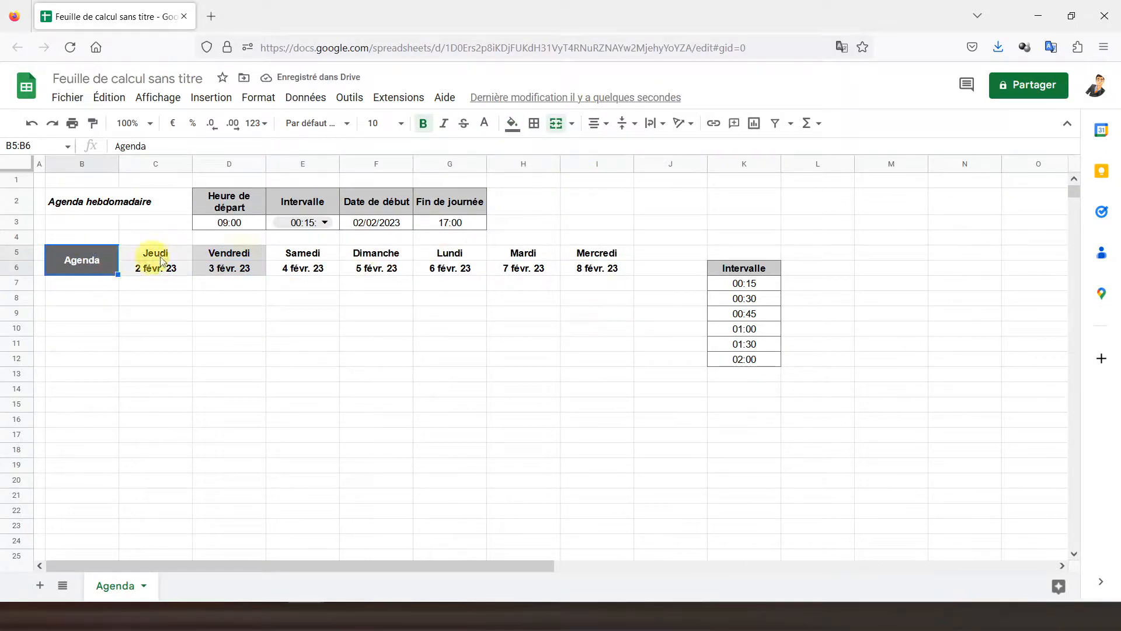
left_click(534, 123)
left_click(618, 153)
left_click_drag(163, 255, 168, 268)
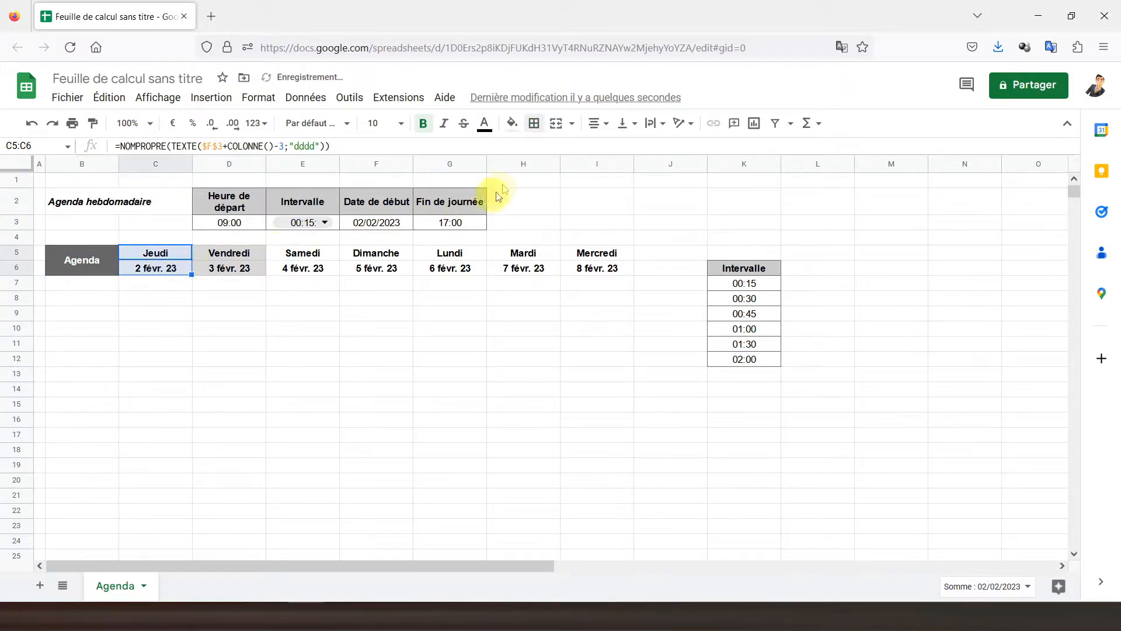
left_click(534, 123)
left_click(622, 155)
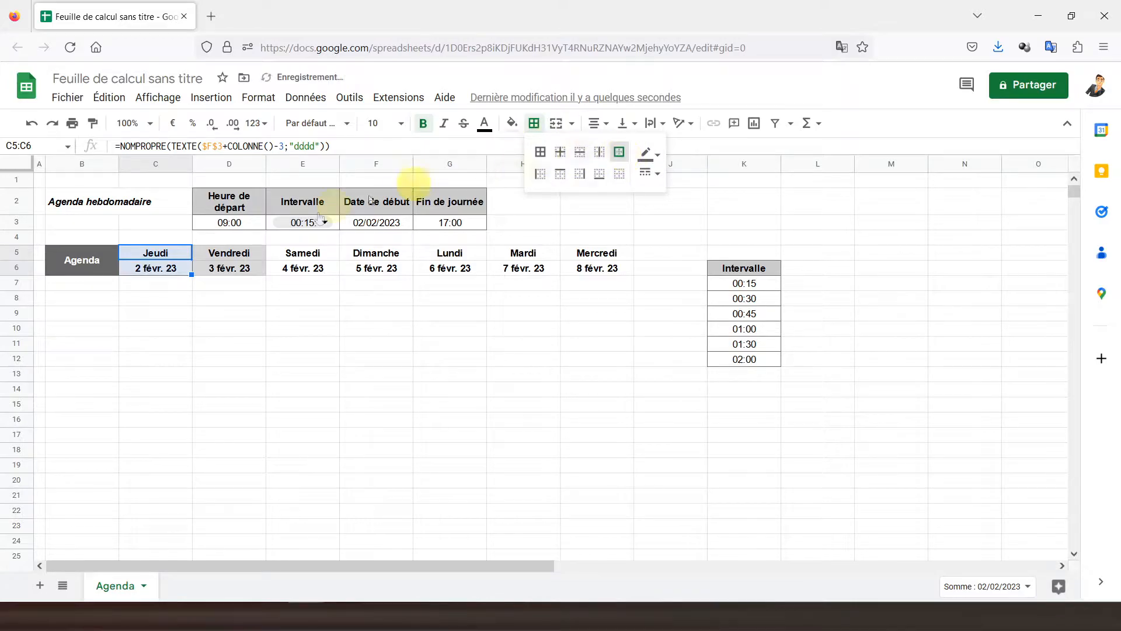
left_click_drag(225, 254, 223, 268)
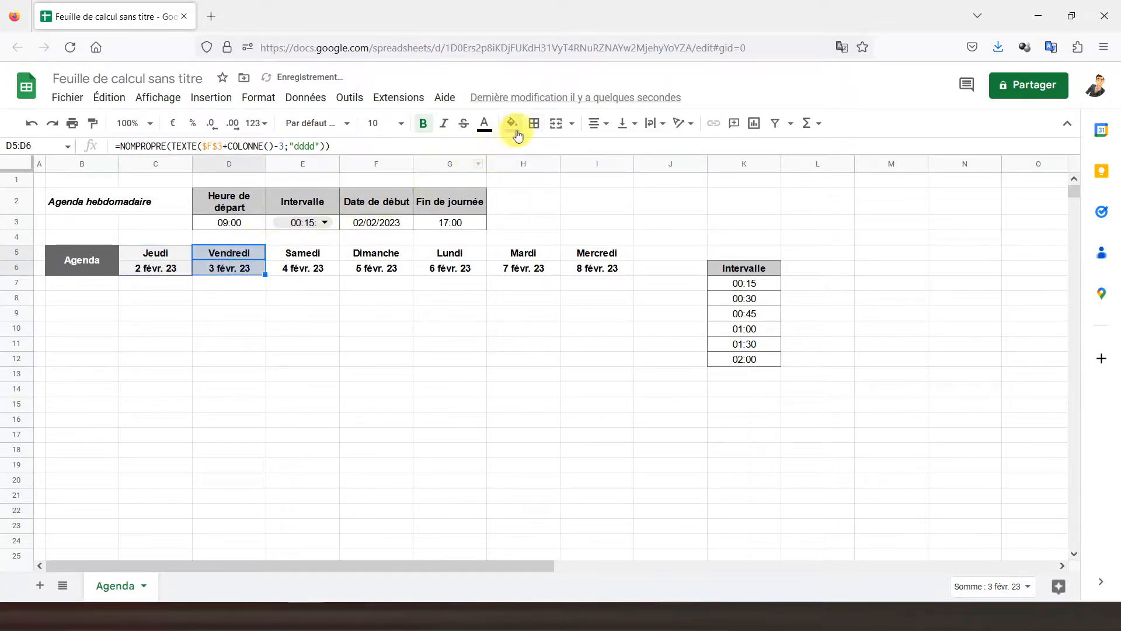
left_click(534, 123)
left_click(621, 159)
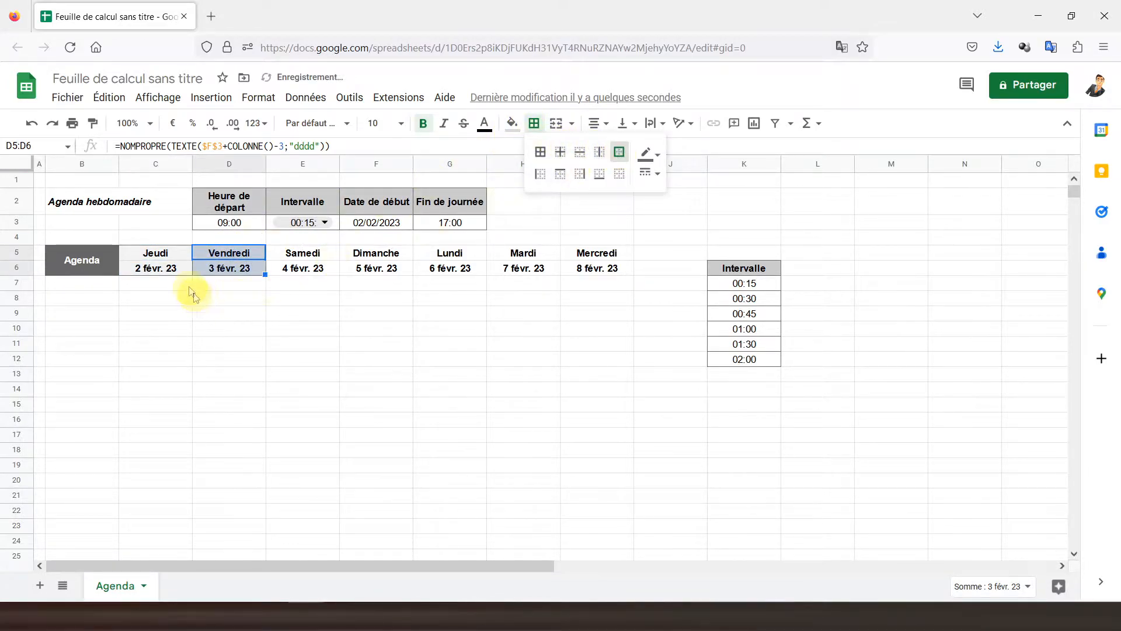
Copy the alternating gray header formatting from the Jeudi and Vendredi cells onto the remaining days, Samedi through Mercredi, in rows 5 and 6
left_click_drag(137, 257, 213, 269)
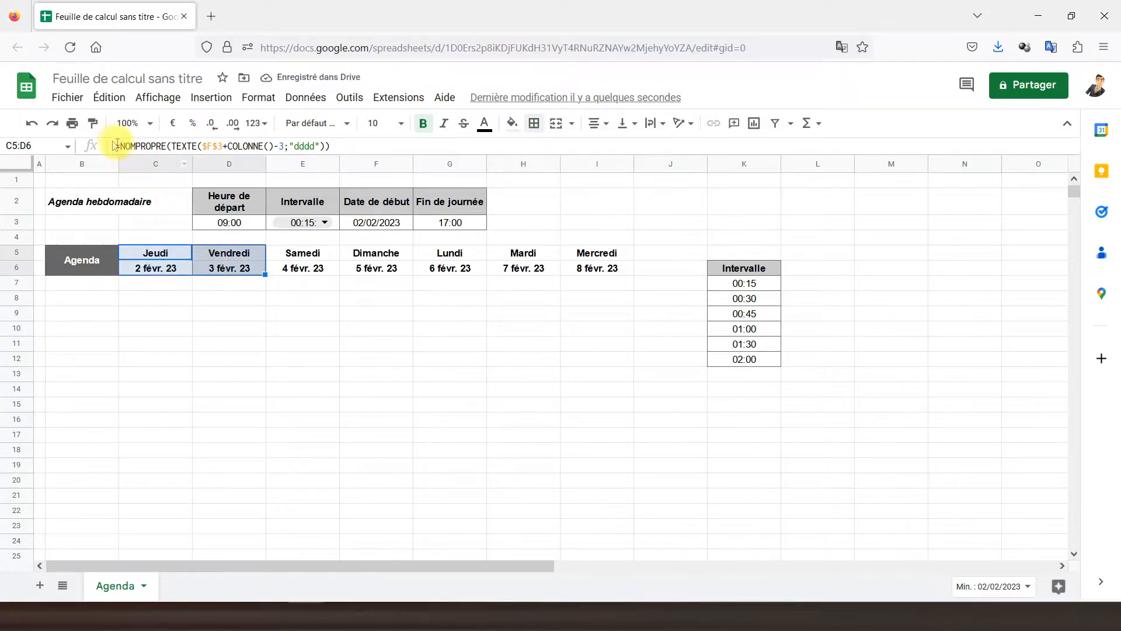
left_click(93, 123)
left_click(296, 255)
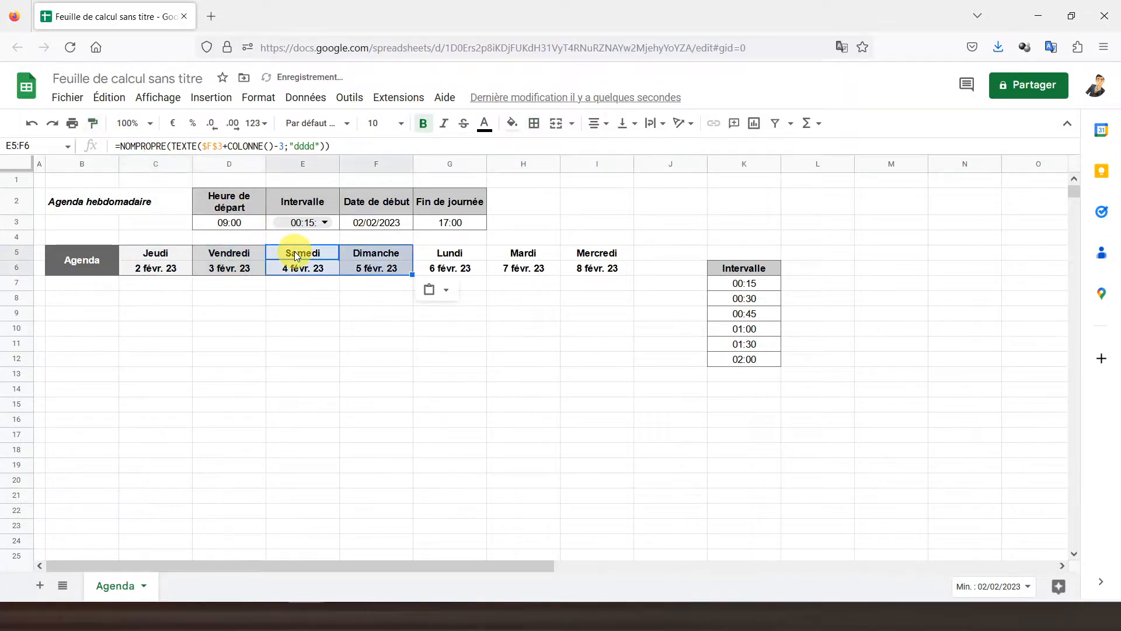
left_click(93, 123)
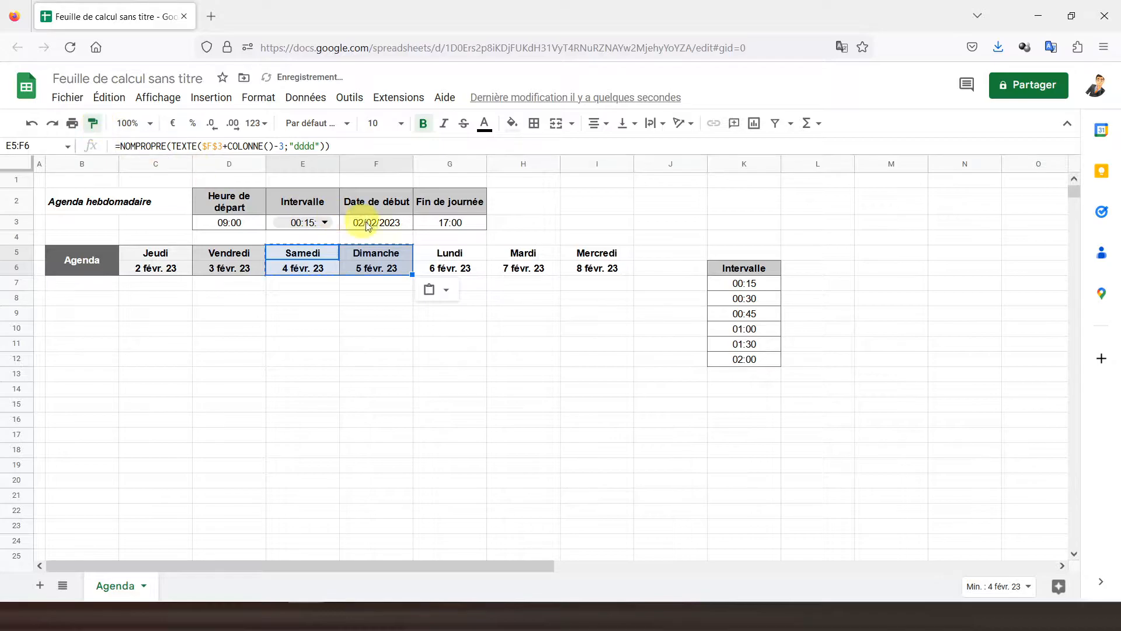
left_click(452, 255)
left_click_drag(458, 259, 457, 269)
left_click(94, 124)
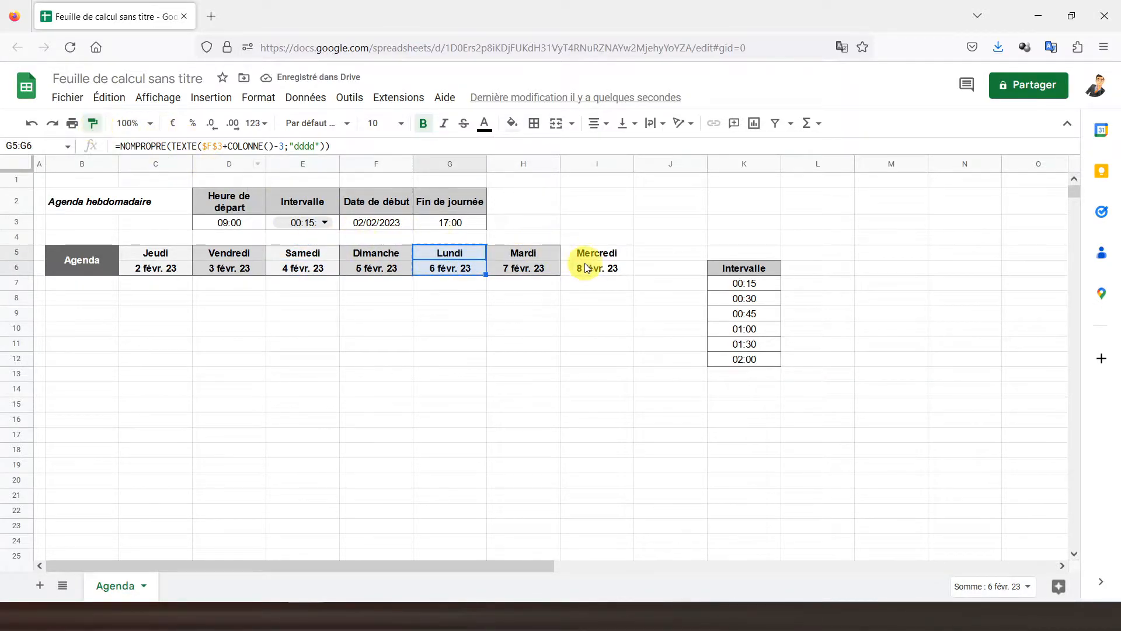
left_click(585, 257)
left_click(124, 333)
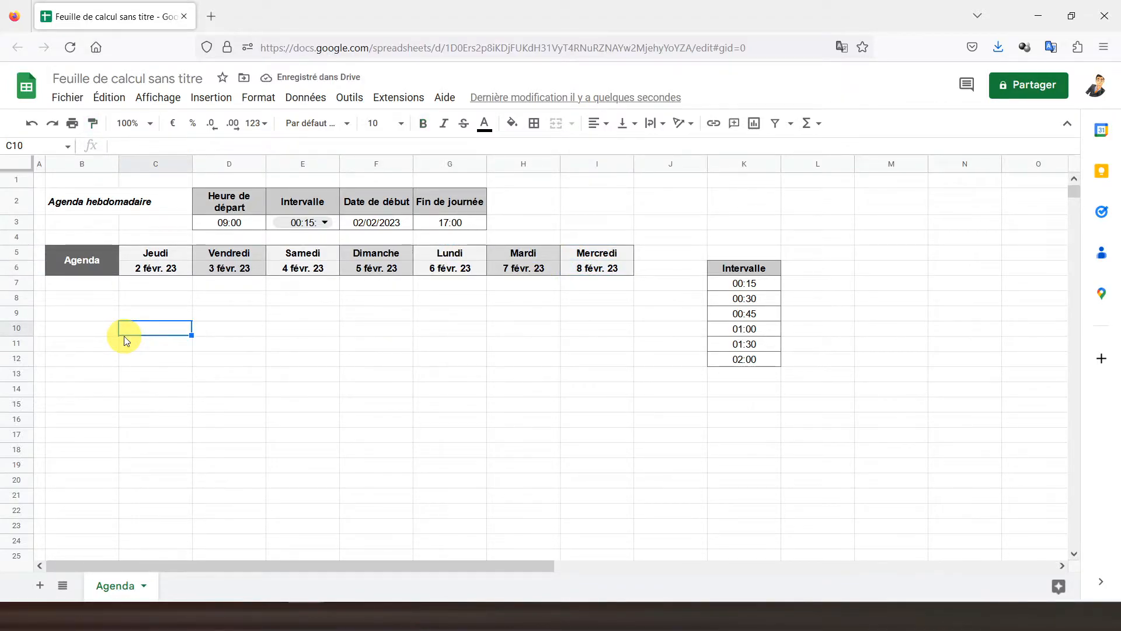
Increase the height of rows 7 through 1000 to roughly double the default
left_click(20, 285)
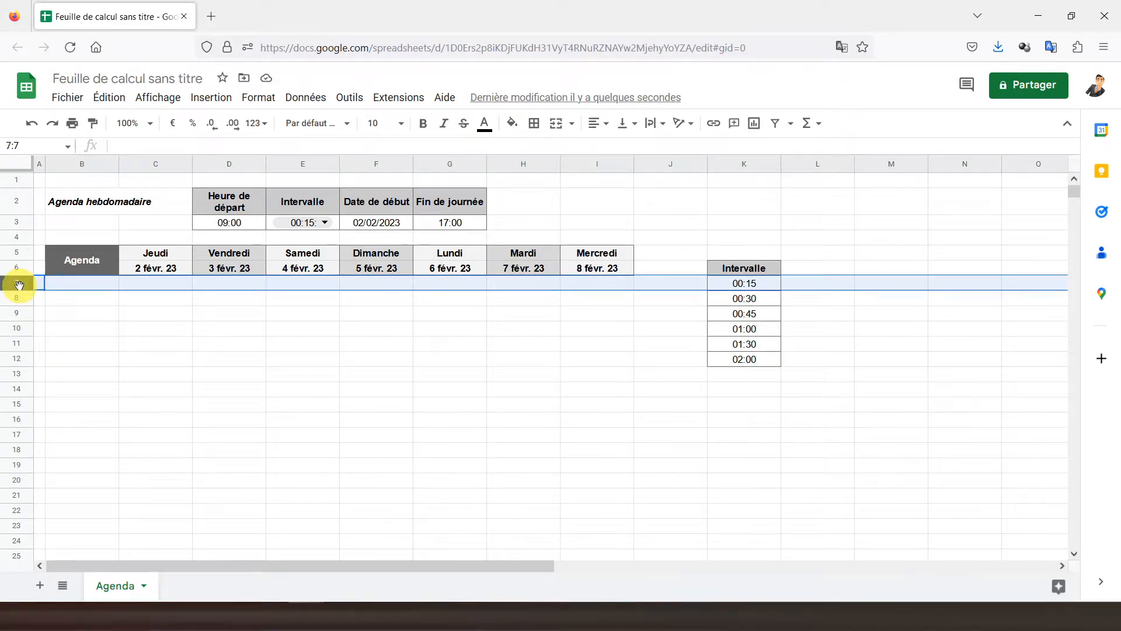
key("ctrl+shift+Down")
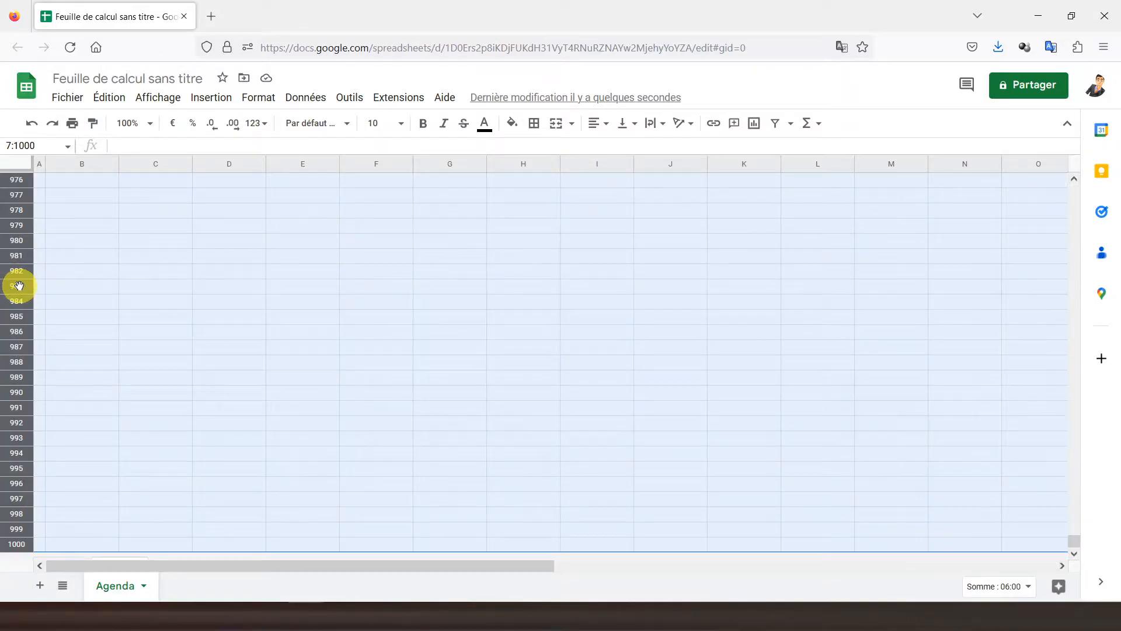
right_click(16, 243)
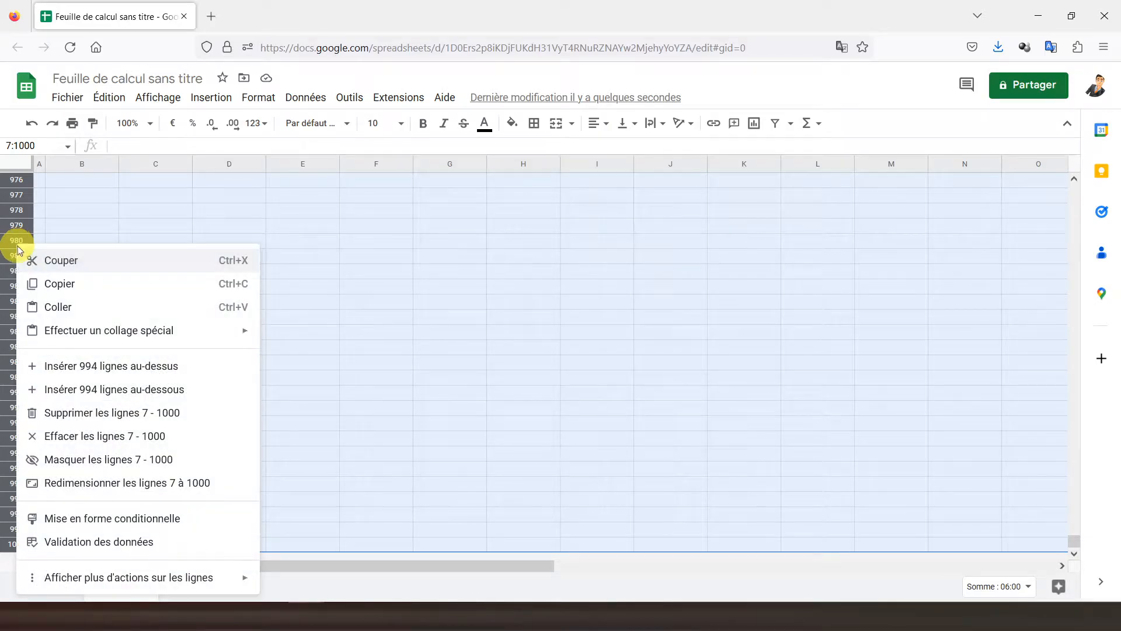
left_click(91, 480)
left_click_drag(490, 336, 459, 327)
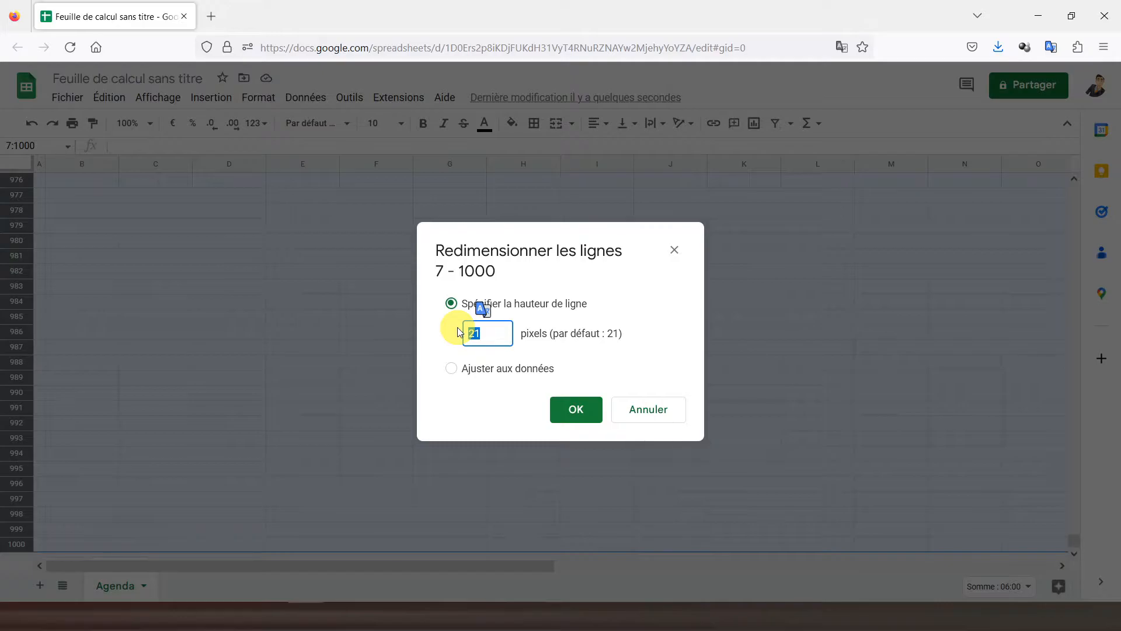
key("Return")
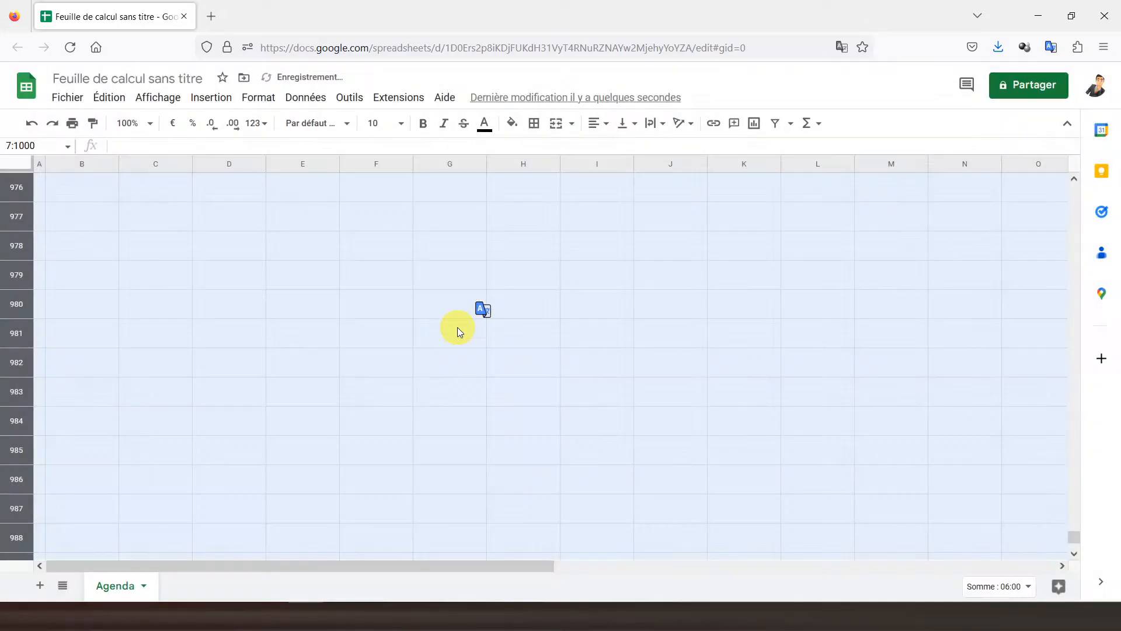
scroll(457, 331, "up", 12)
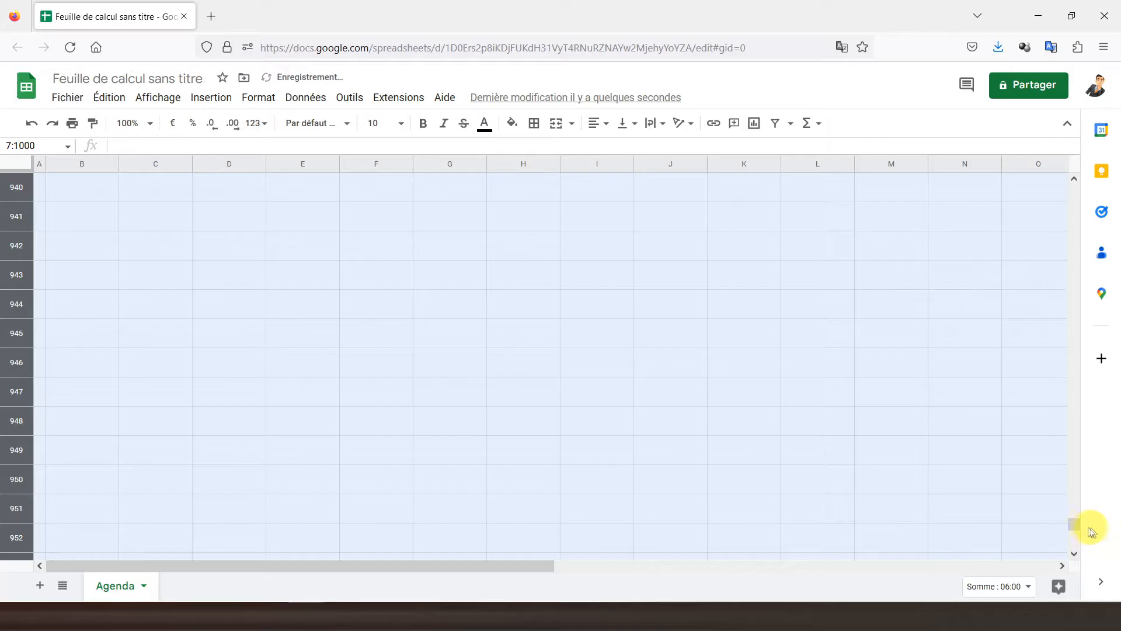
left_click_drag(1078, 529, 1061, 159)
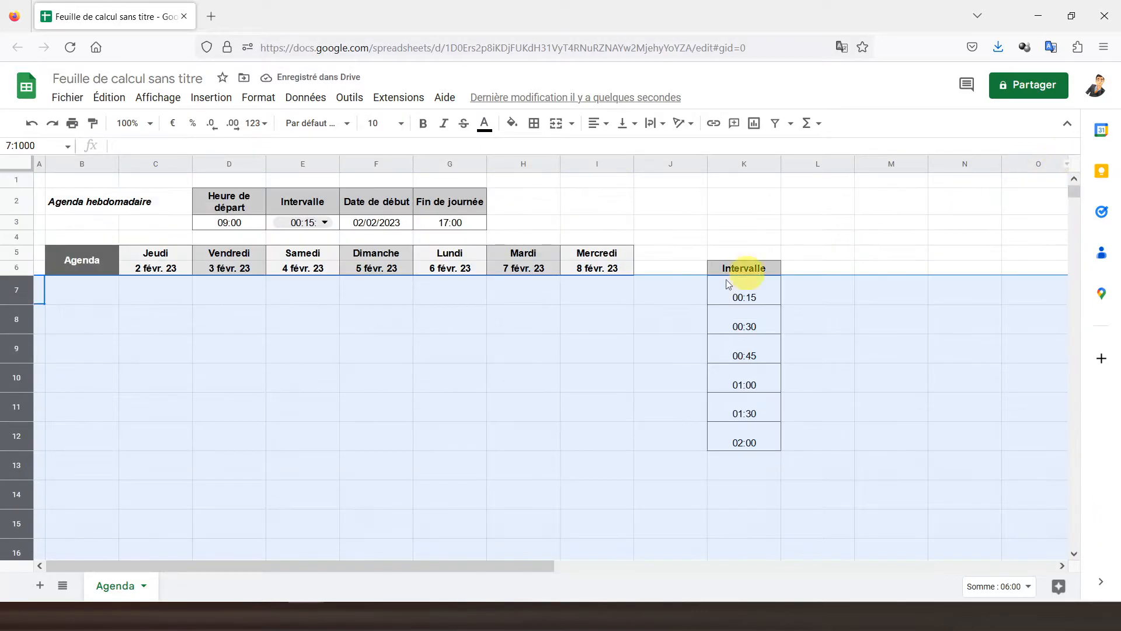
Enter the formula =D3 in cell B7 so the agenda's first time slot takes the start time
left_click(91, 295)
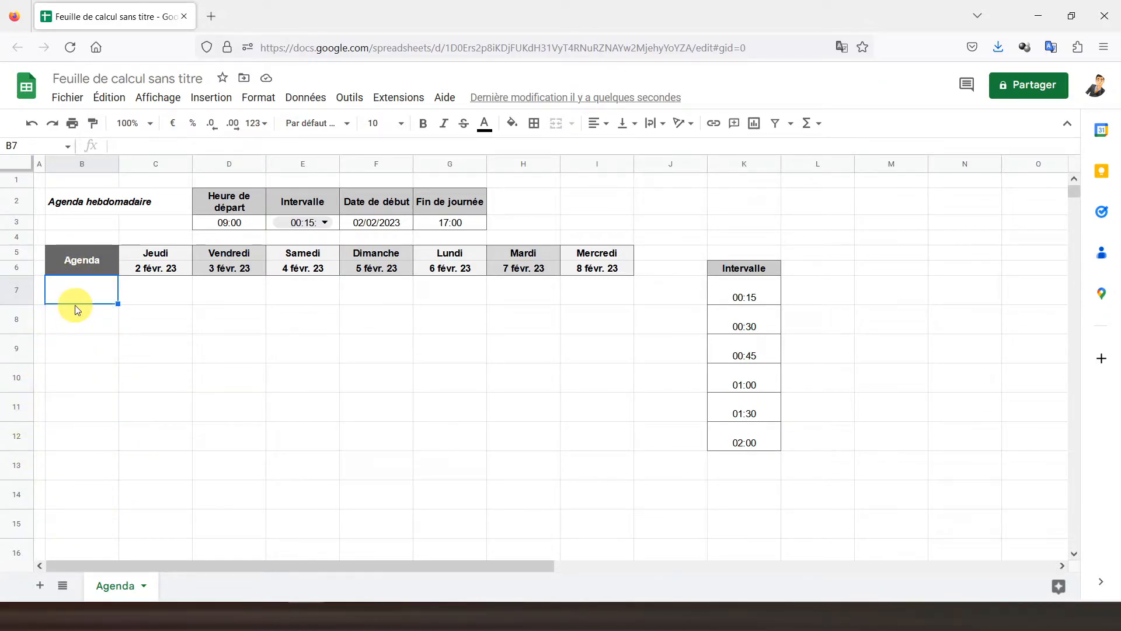
type("=")
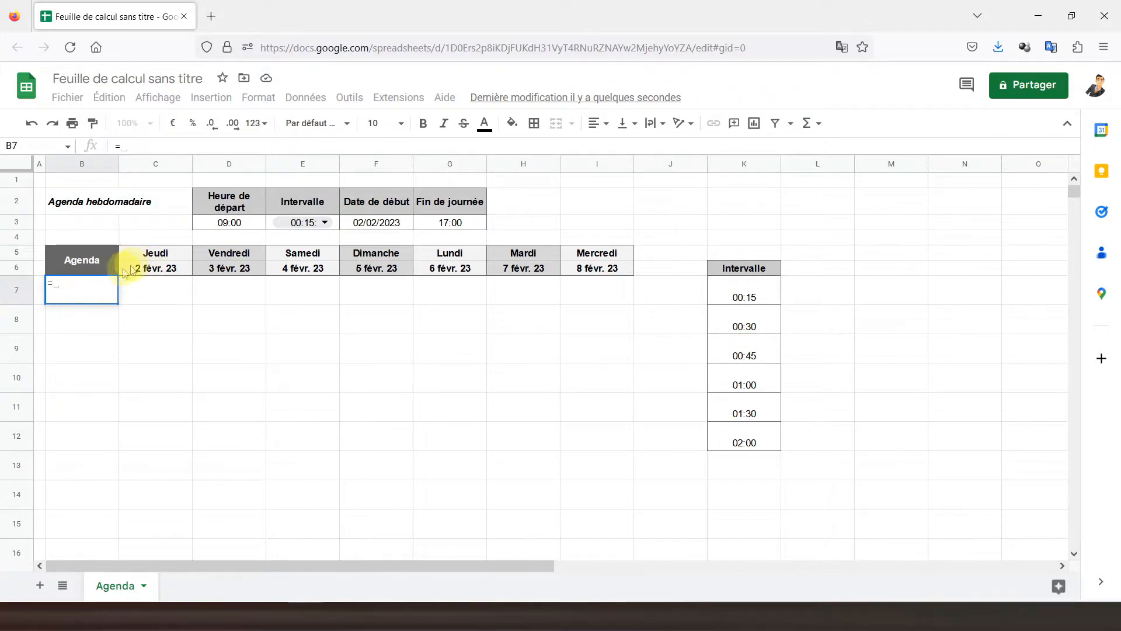
left_click(205, 225)
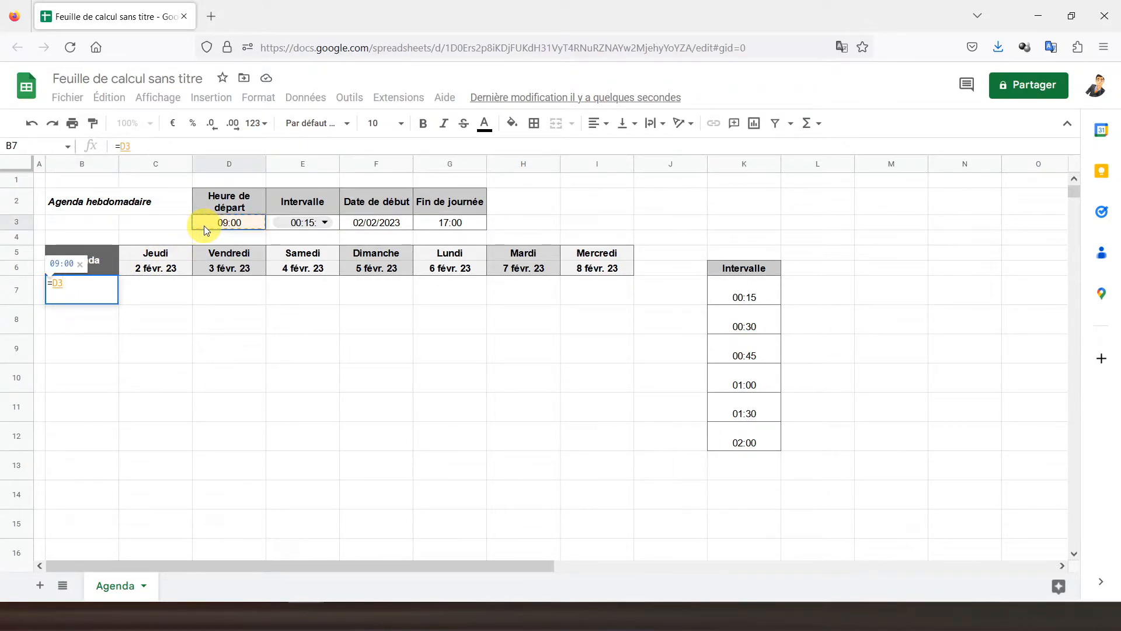
key("Return")
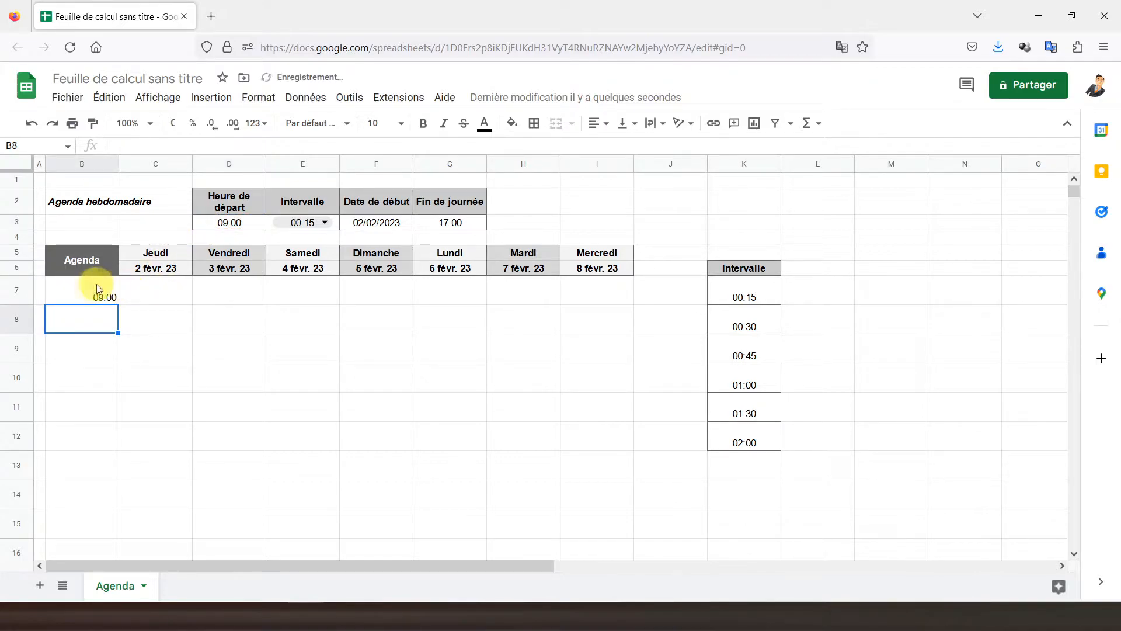
Center the contents of column B horizontally and vertically, and make them bold
left_click(82, 164)
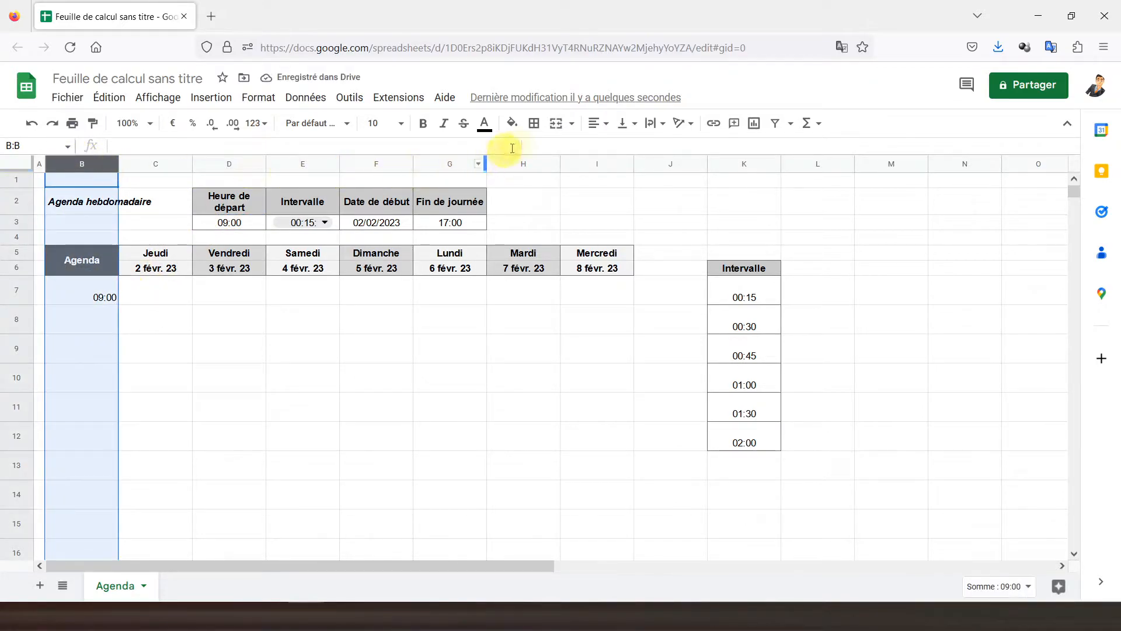
left_click(598, 123)
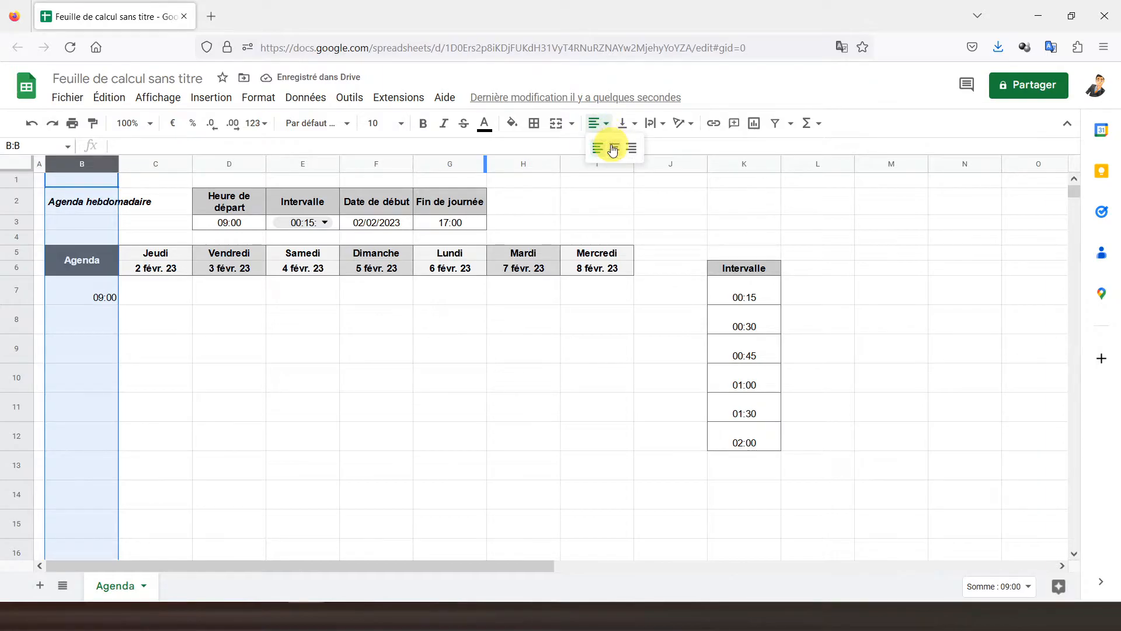
left_click(606, 148)
left_click(633, 125)
left_click(643, 149)
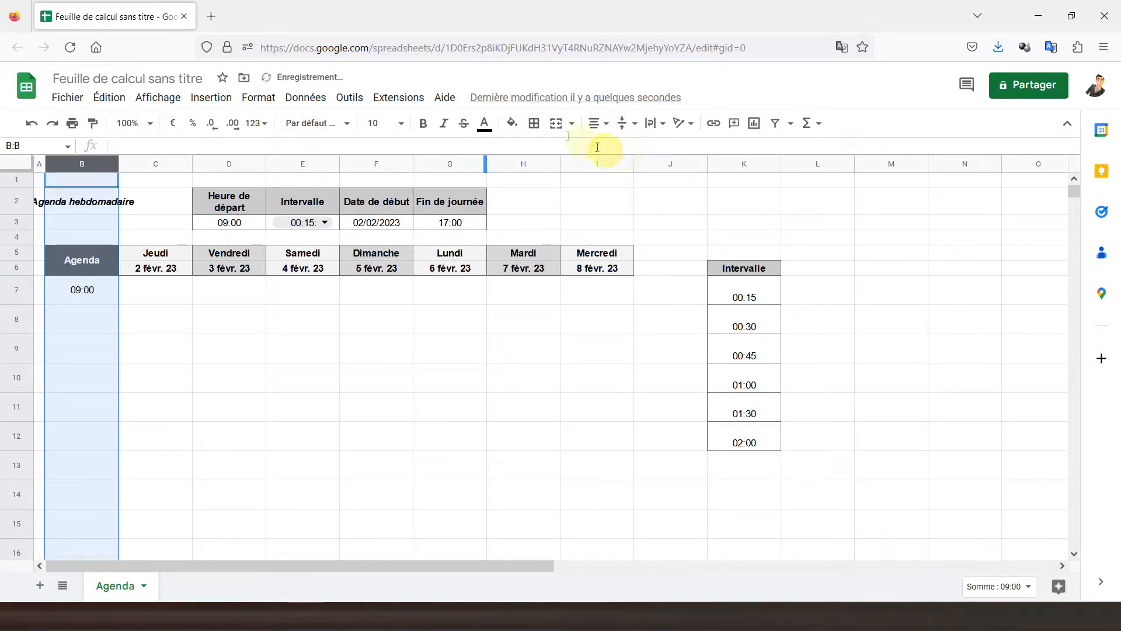
left_click(425, 124)
Align the "Agenda hebdomadaire" title in B2 back to the left
left_click(78, 204)
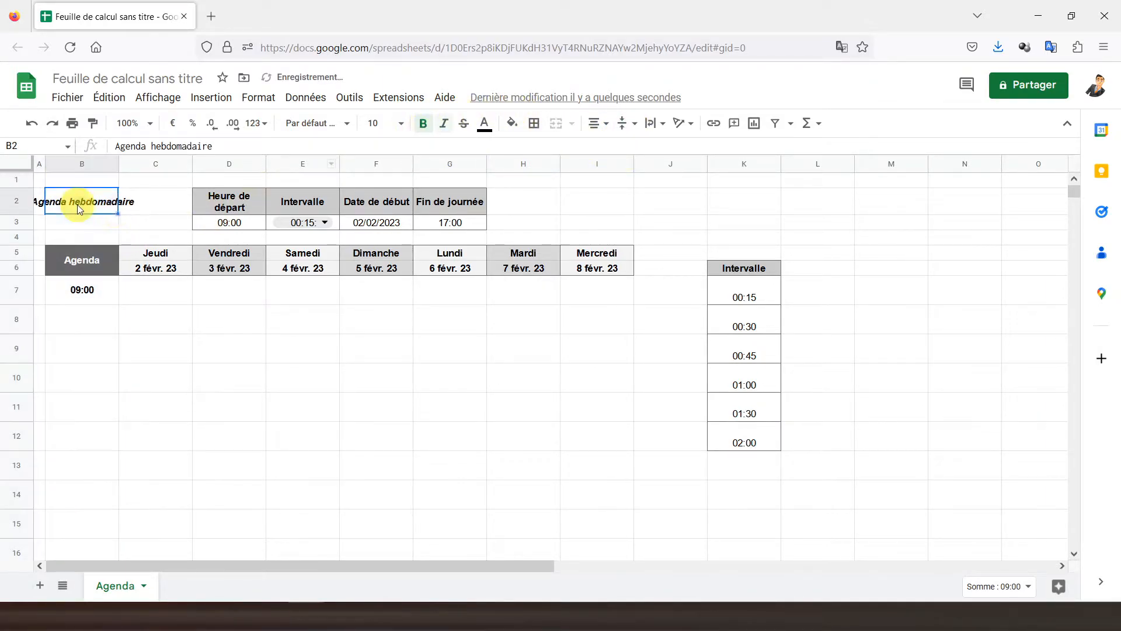
left_click(595, 123)
left_click(597, 151)
Start an SI formula in B8 with an OU test whose first condition is B7+$E$3>$G$3, using absolute references for interval and end time
left_click(94, 293)
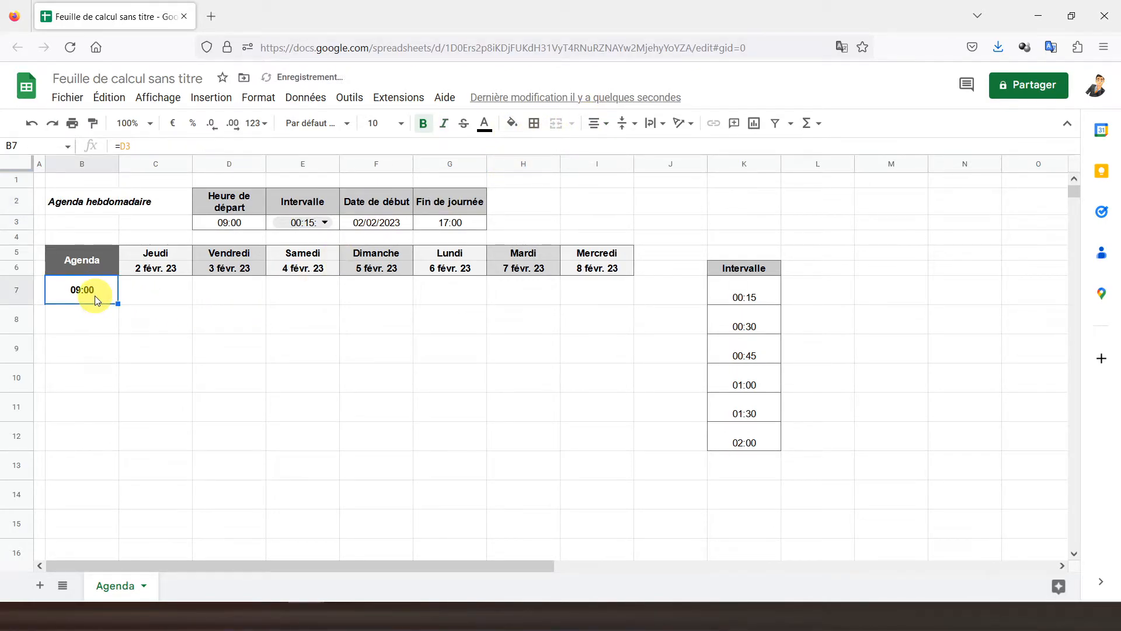
left_click(91, 327)
left_click(91, 301)
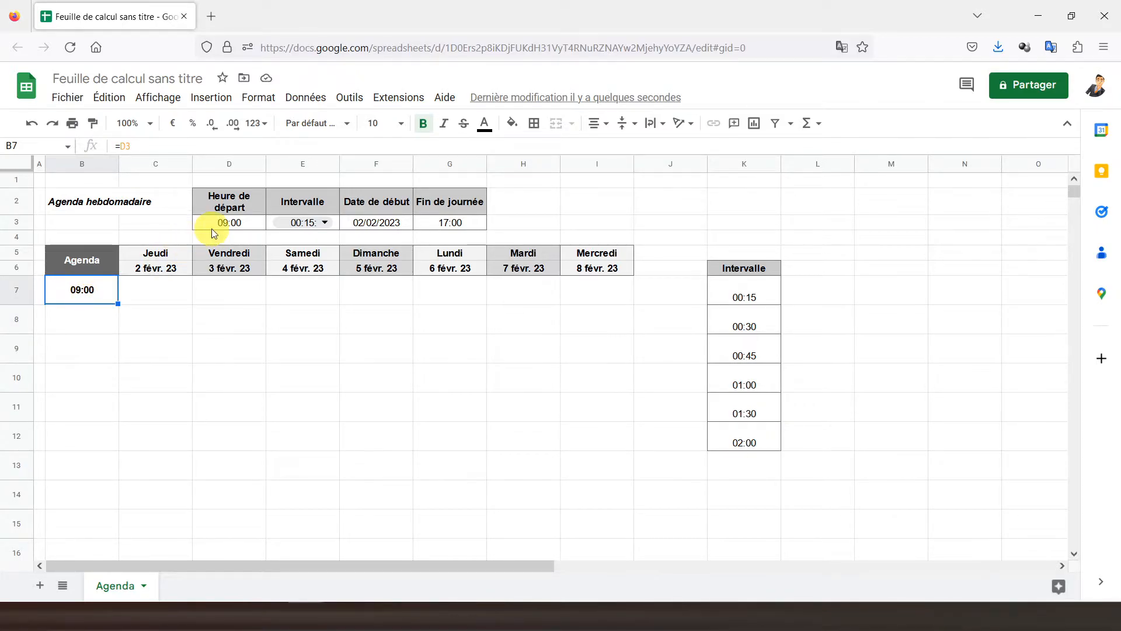
left_click(94, 325)
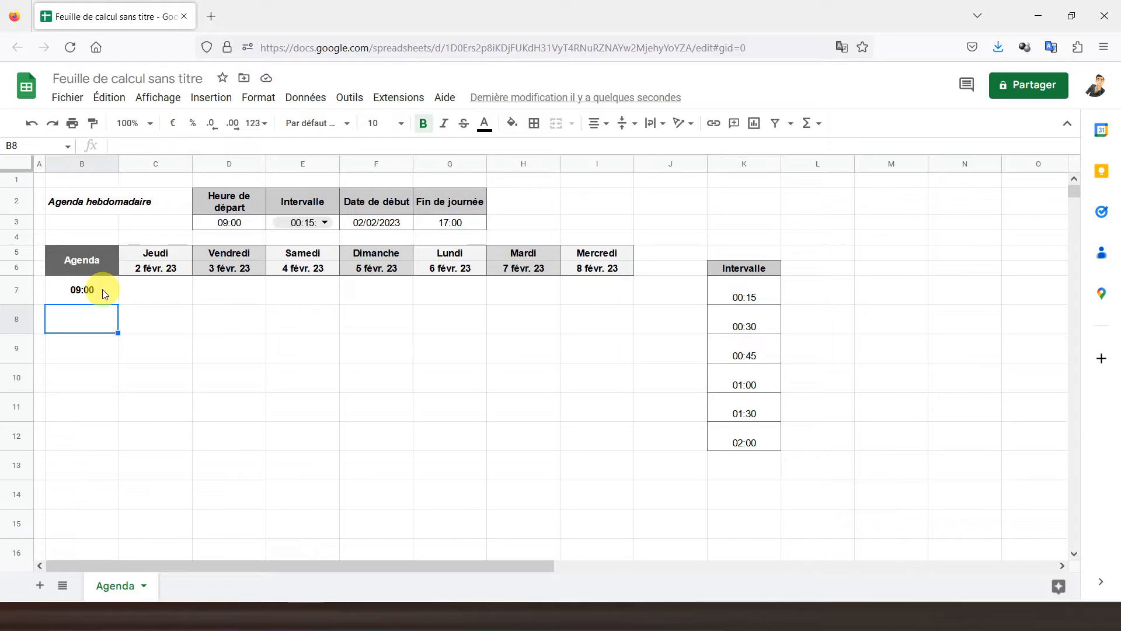
type("=")
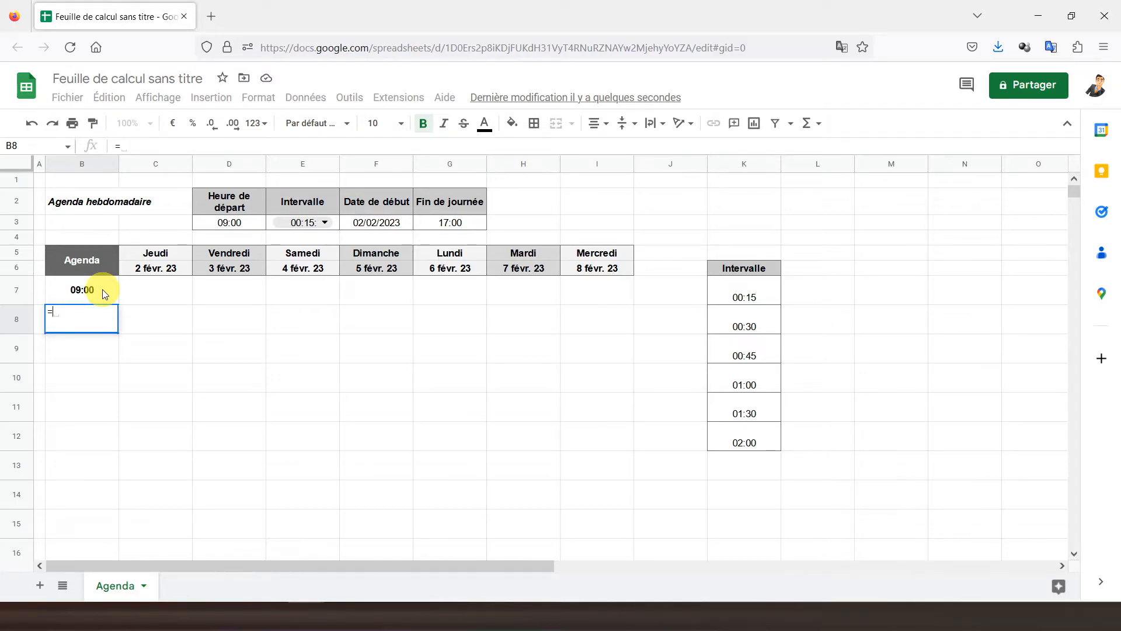
type("si(")
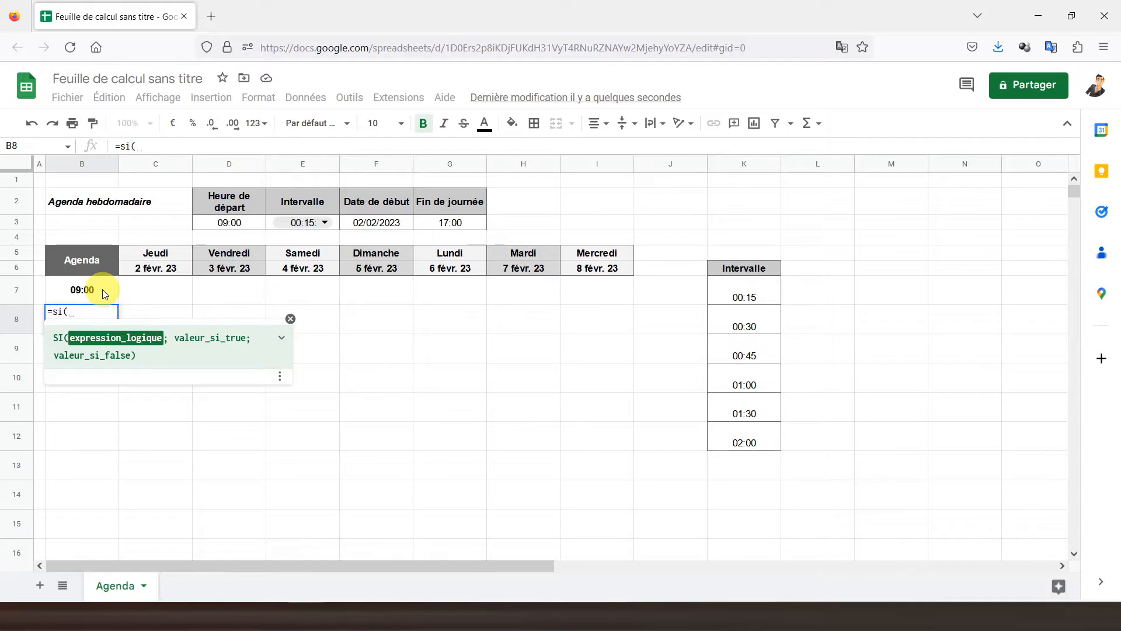
type("ou(")
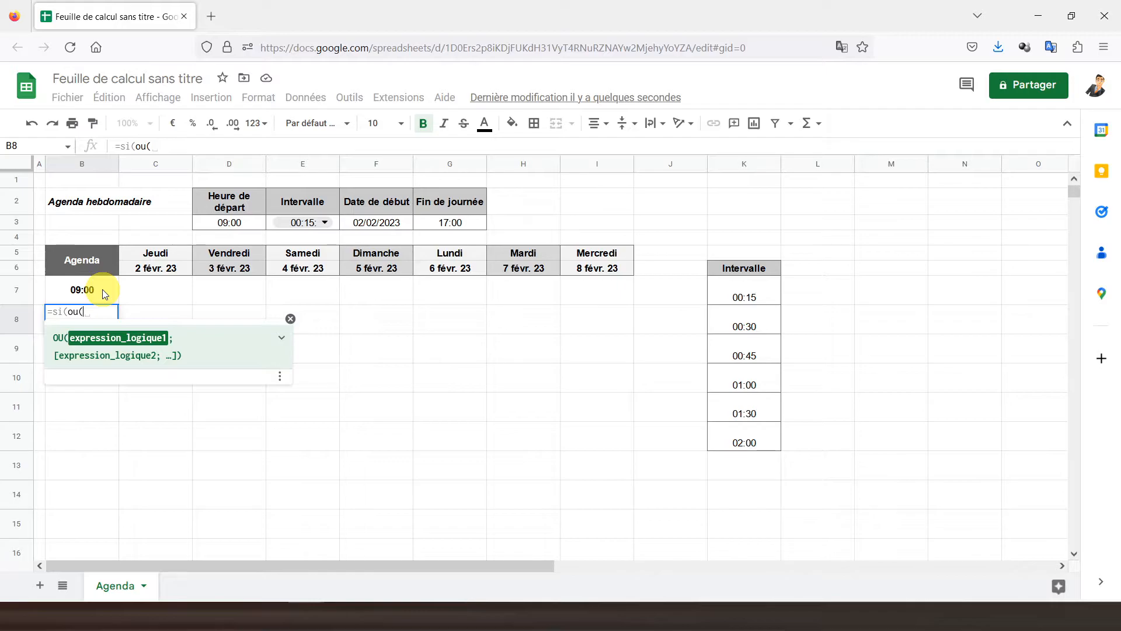
left_click(63, 293)
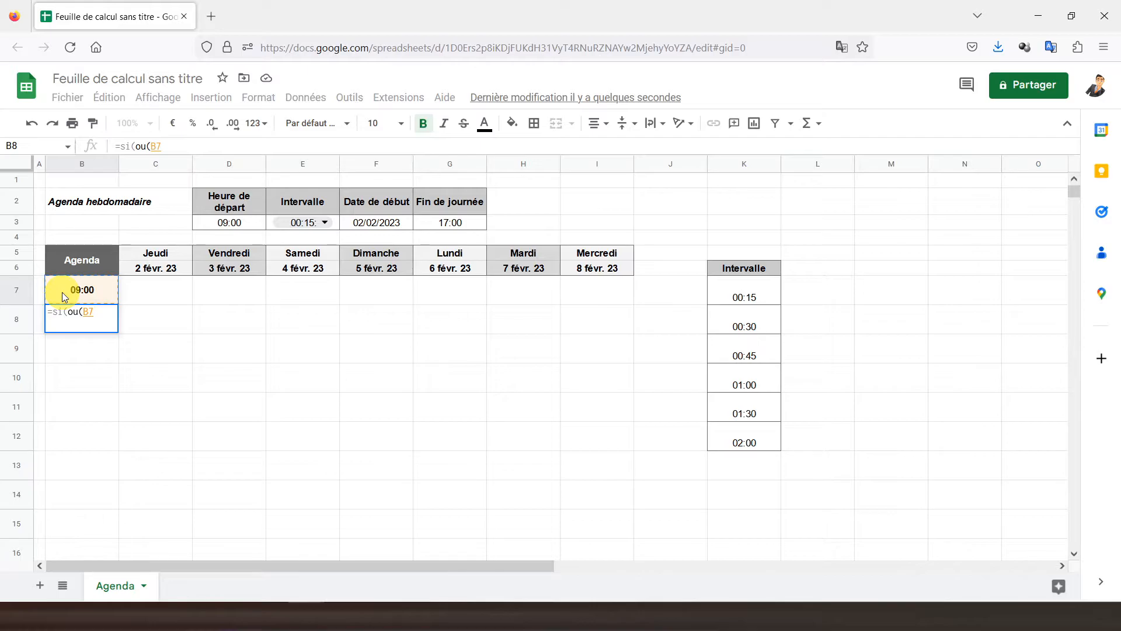
type("+")
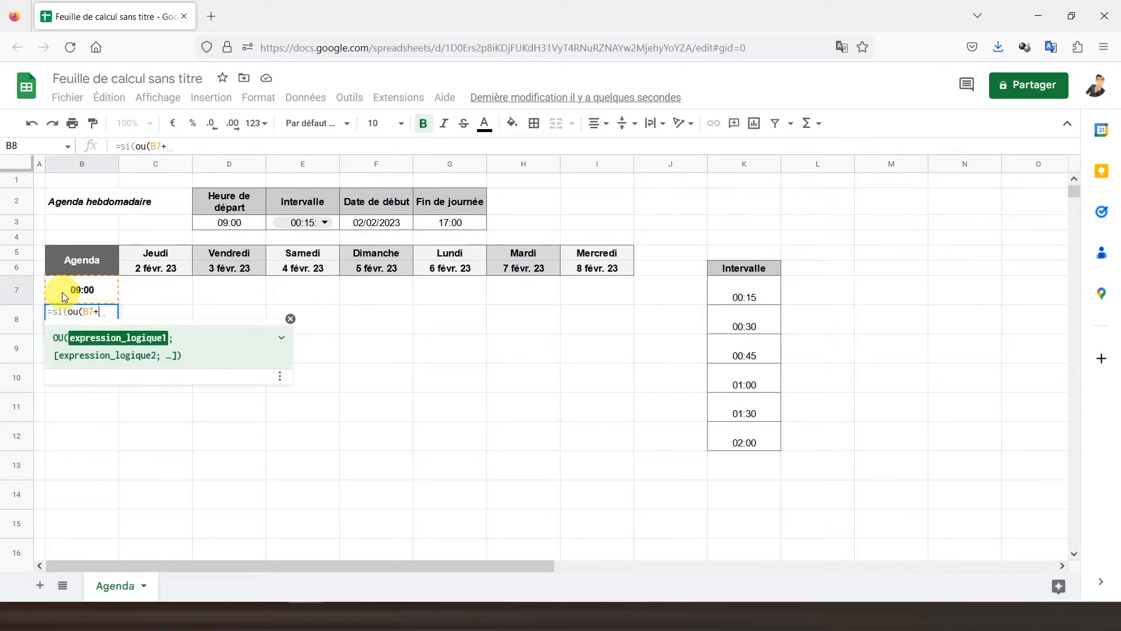
left_click(272, 221)
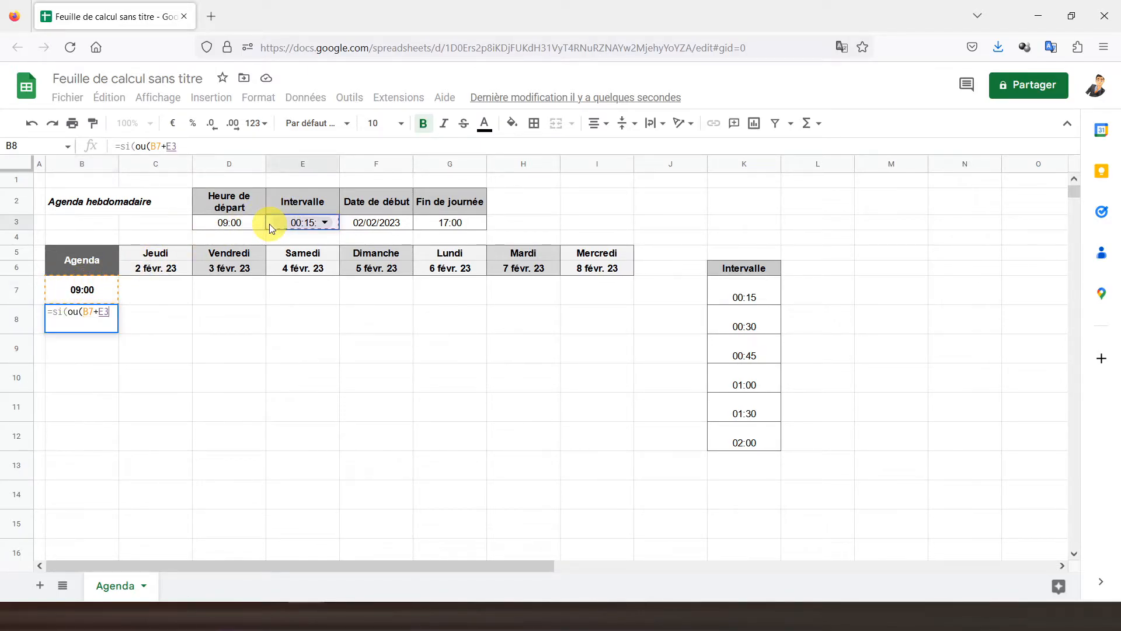
left_click(173, 146)
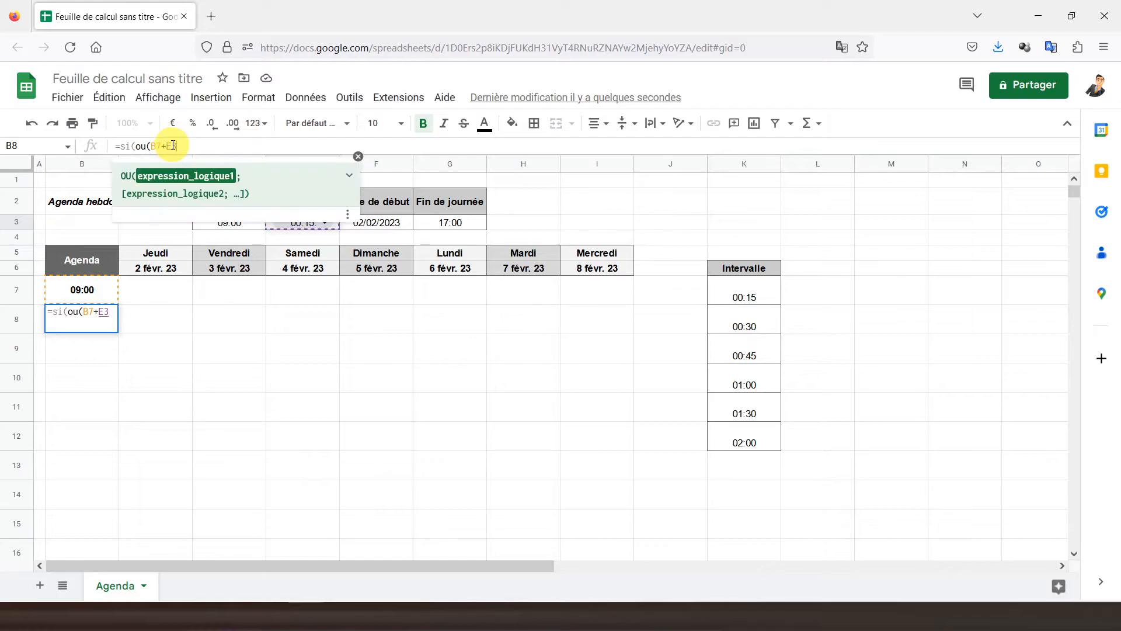
key("F4")
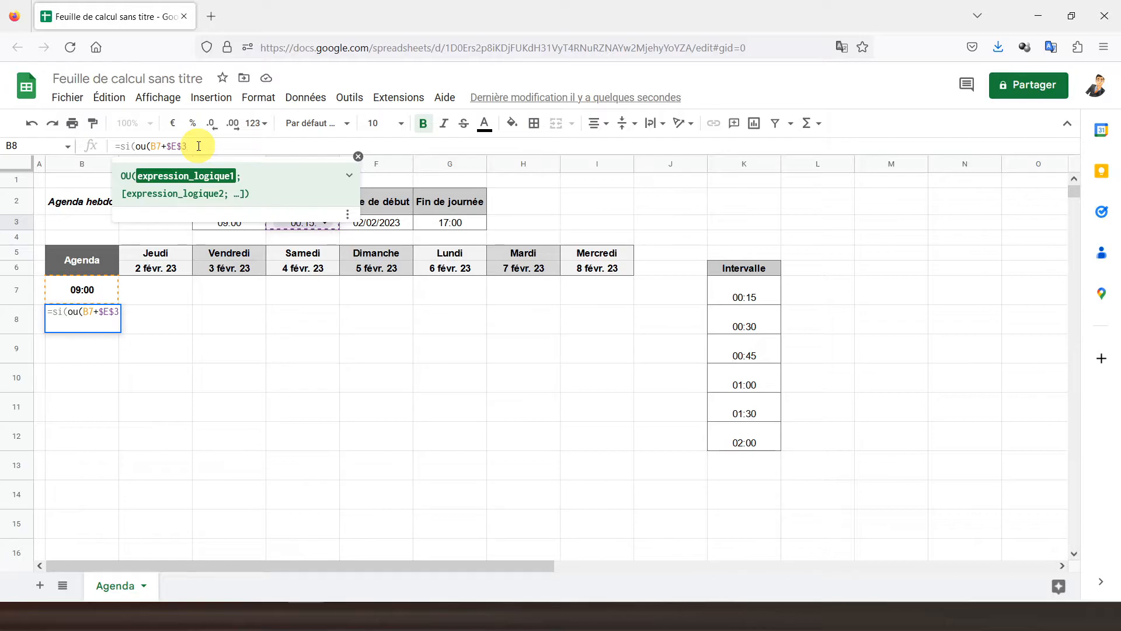
type(">")
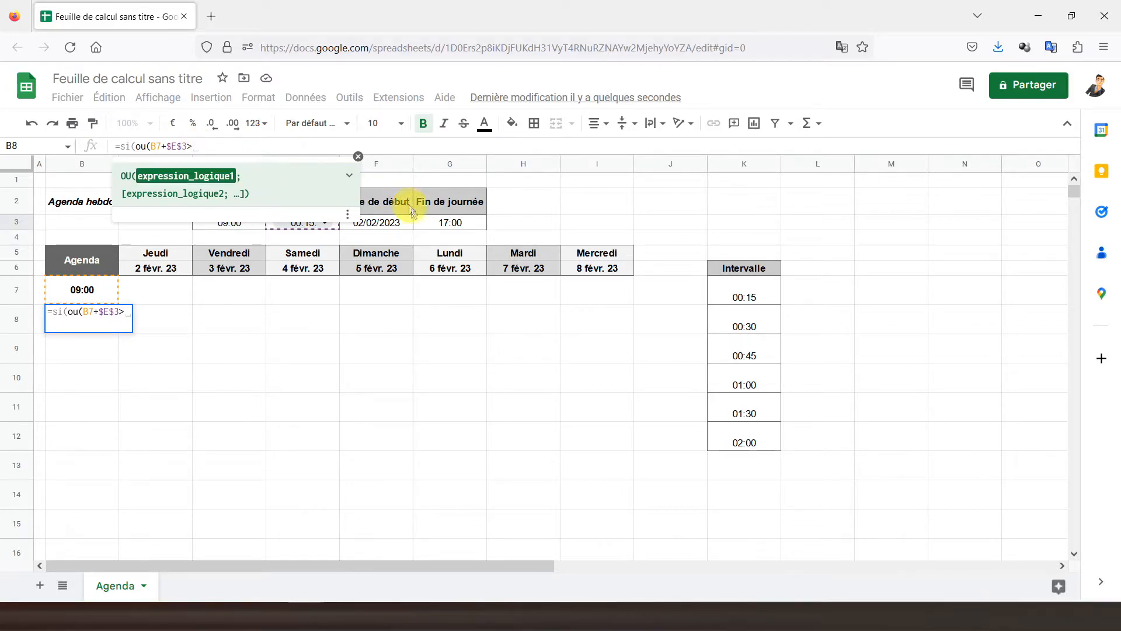
left_click(428, 220)
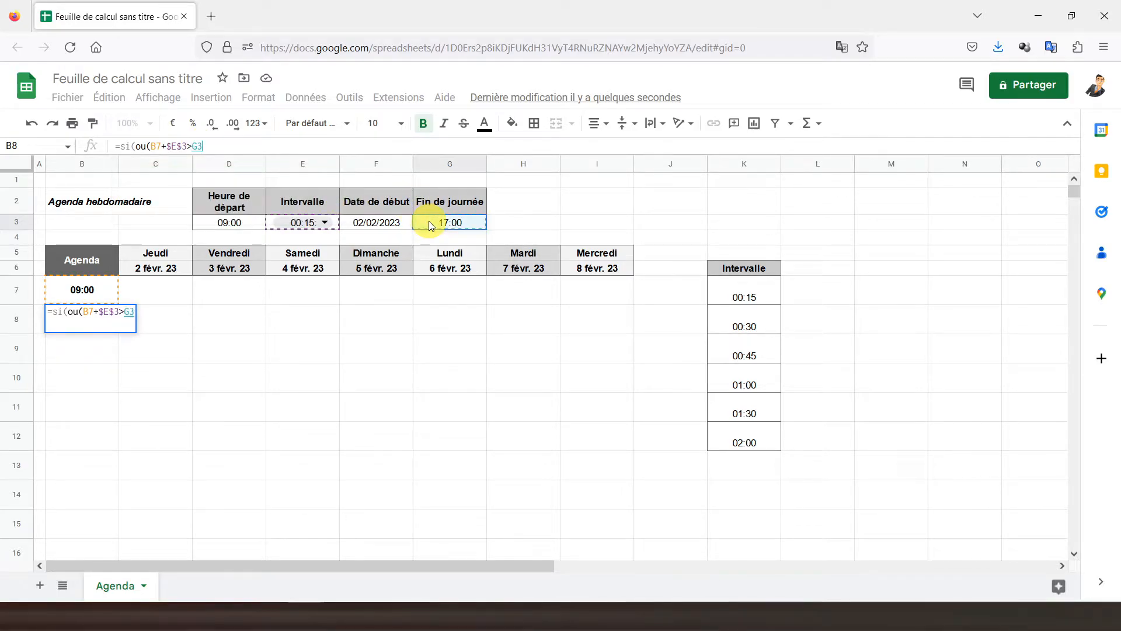
left_click(198, 145)
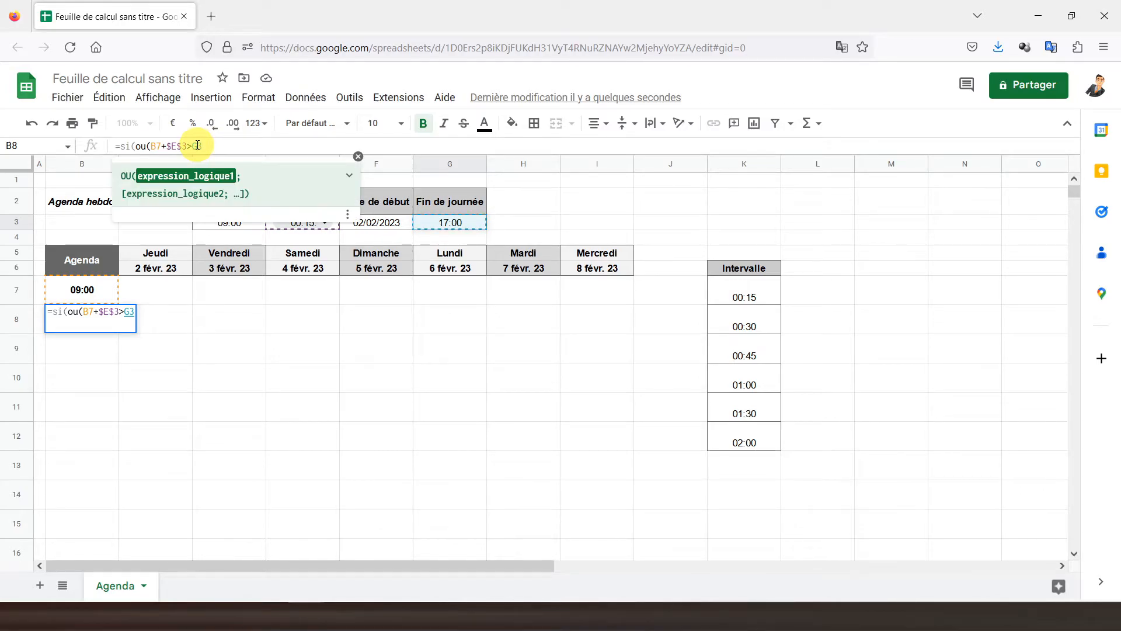
key("F4")
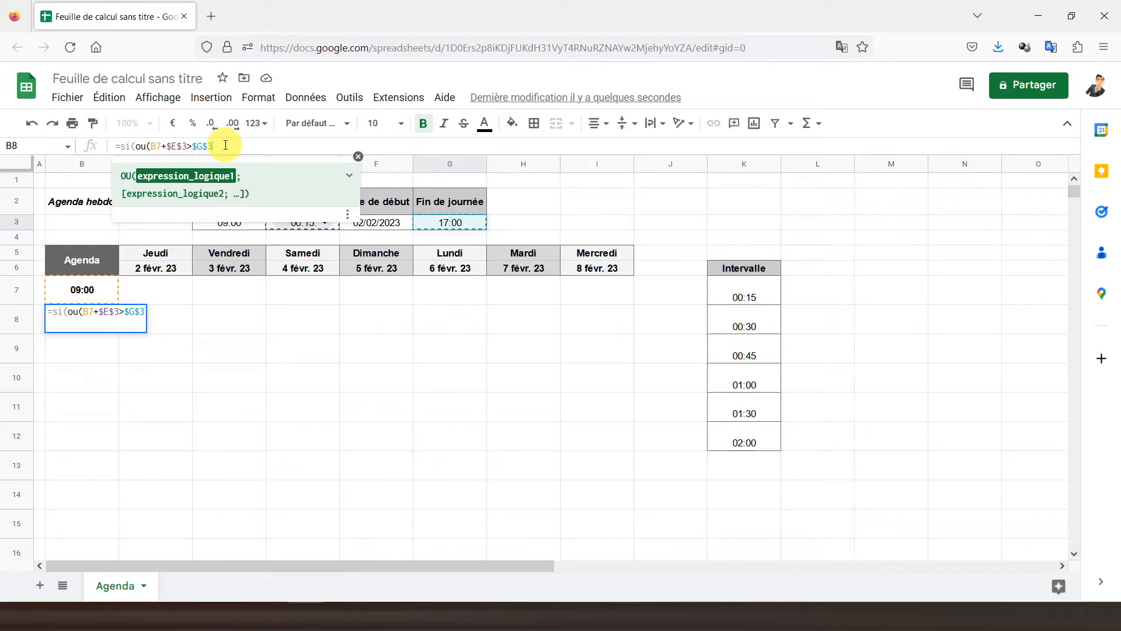
Add B7="" as the second condition of the OU test in the B8 formula and close the OU function
type(";")
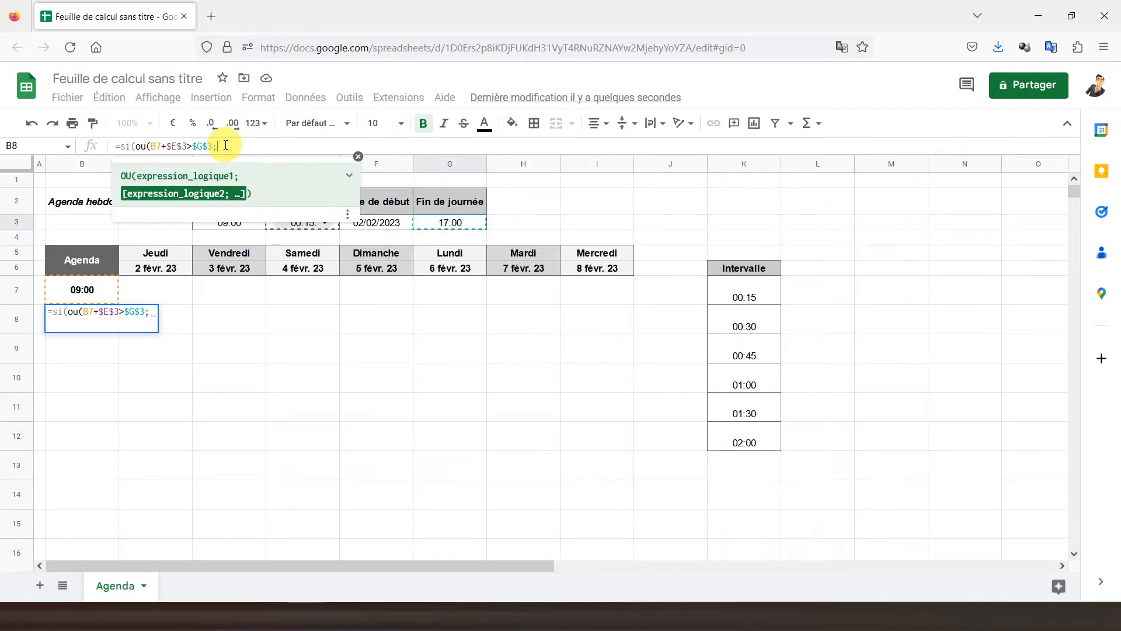
left_click(90, 289)
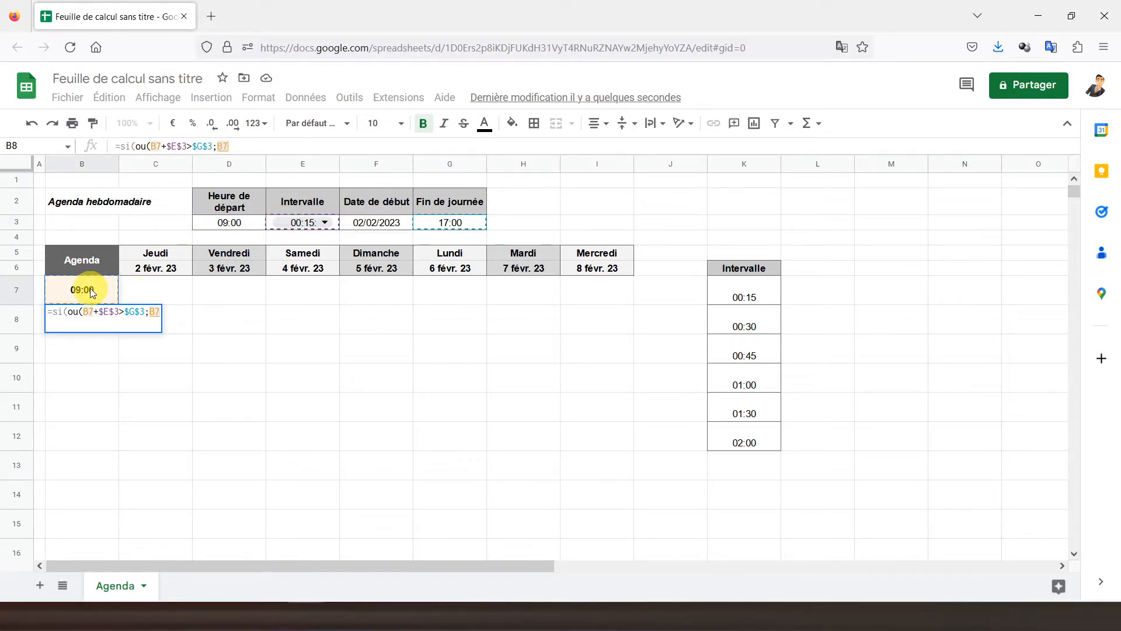
type("=")
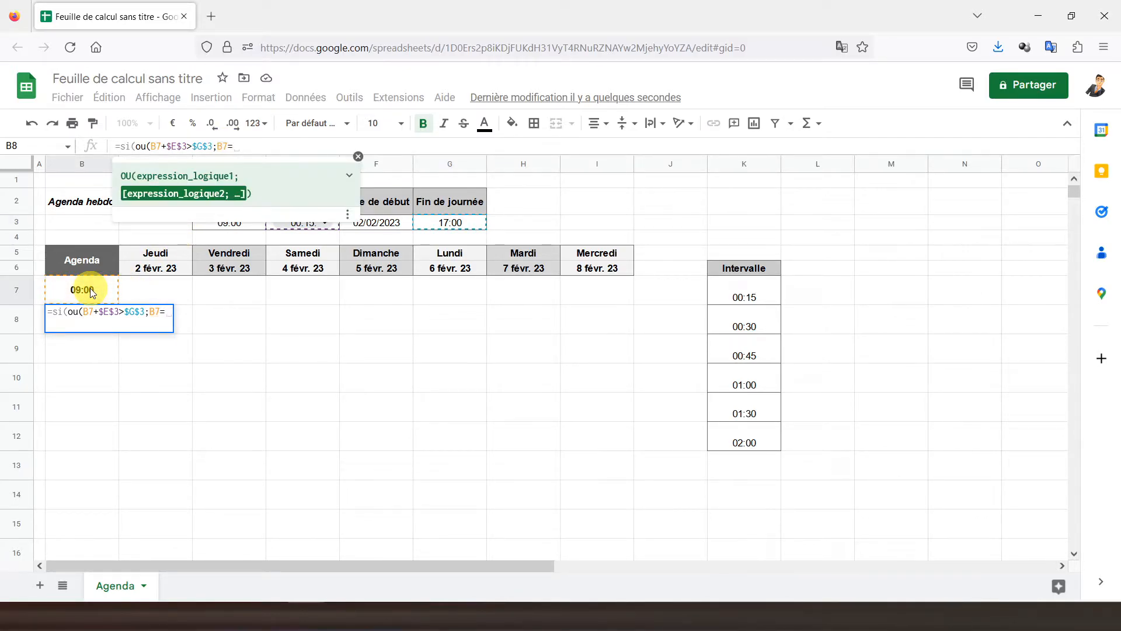
type("\"\"")
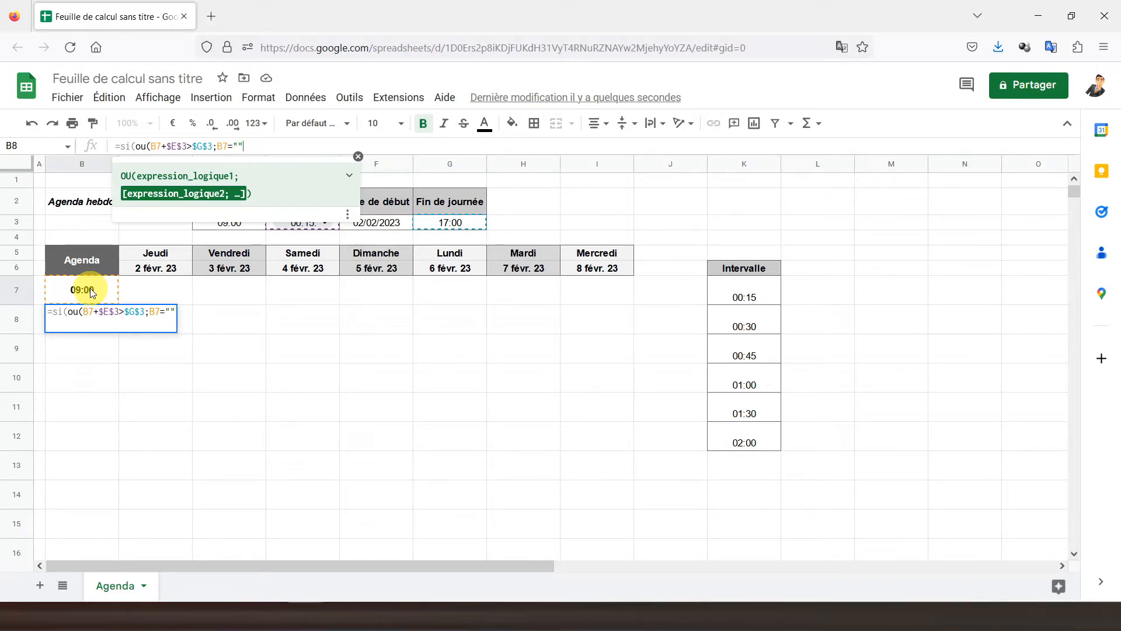
type(")")
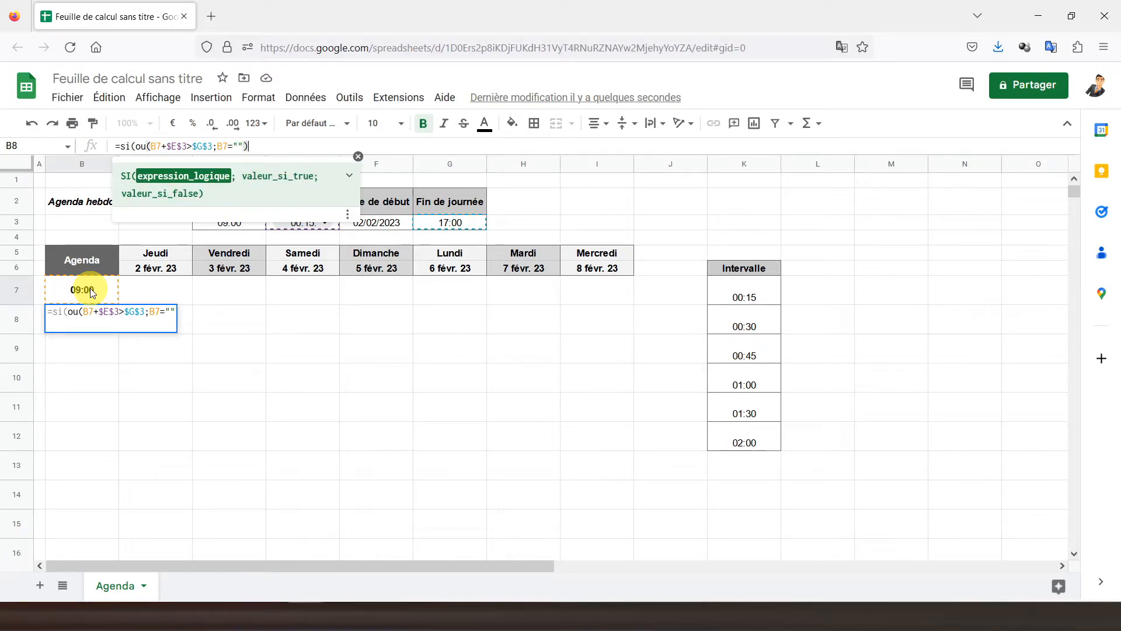
Complete the B8 formula with an empty value if true and B7+$E$3 as the value if false
type(";")
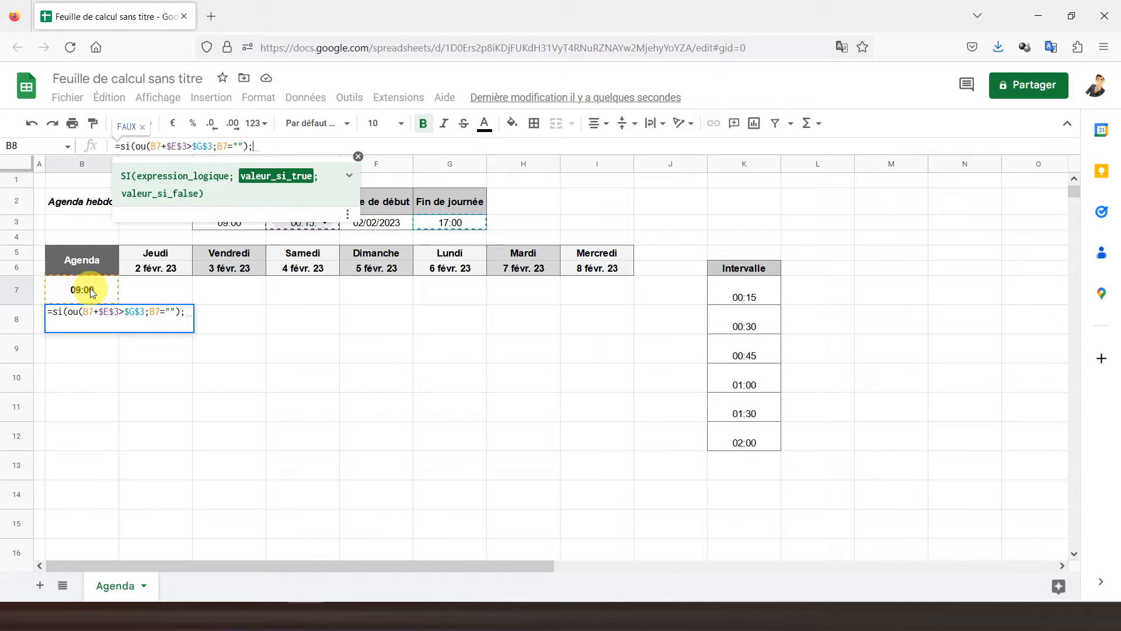
type(";")
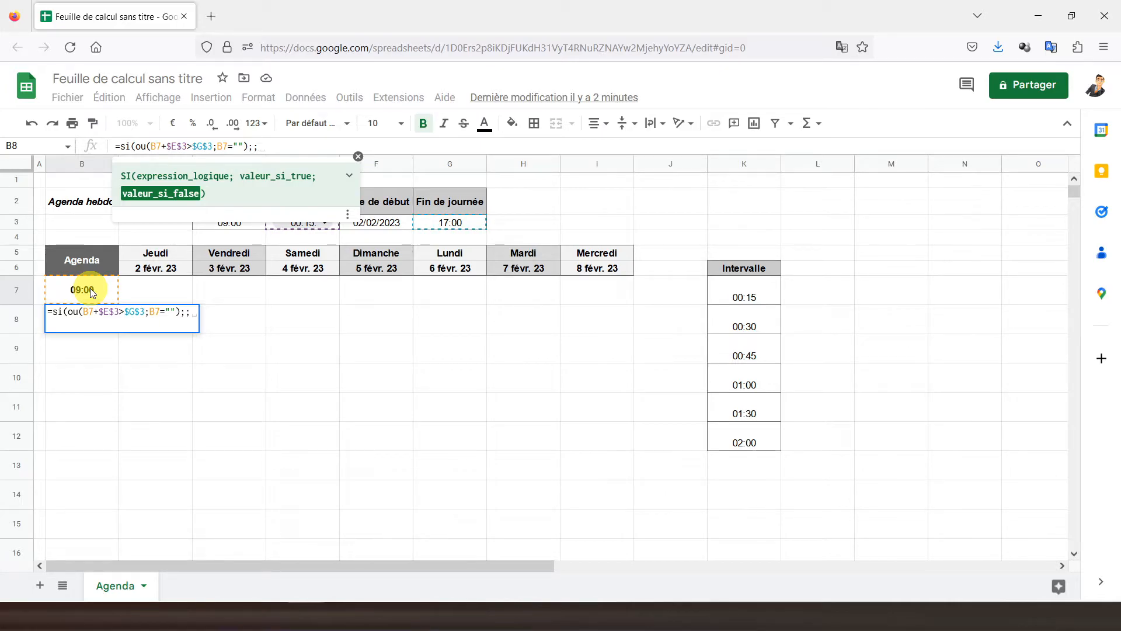
left_click(90, 288)
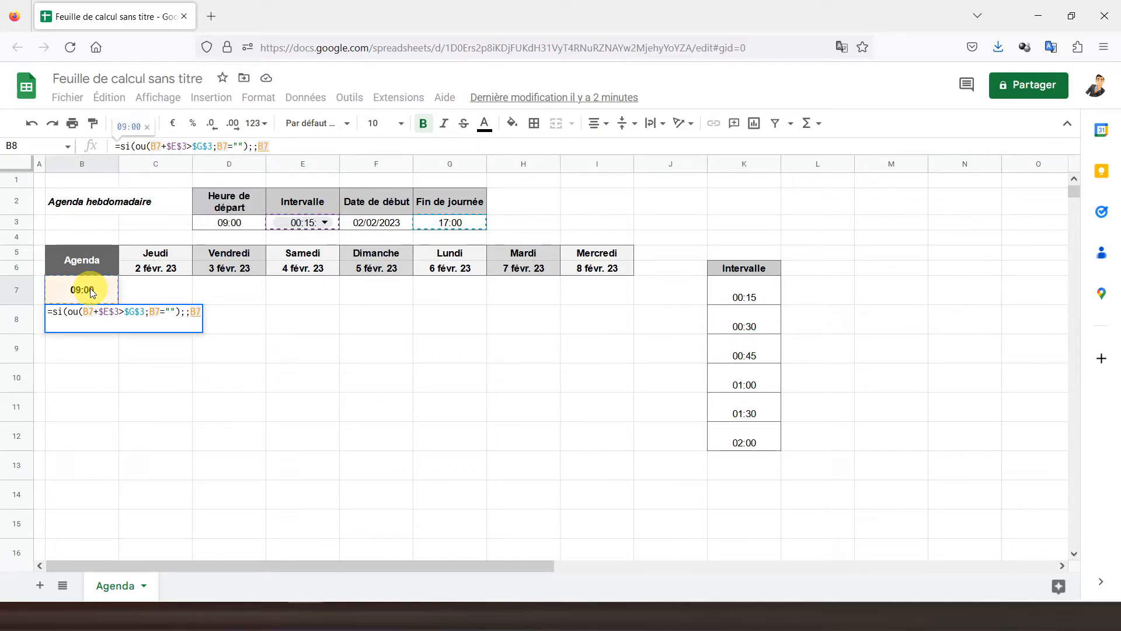
type("+")
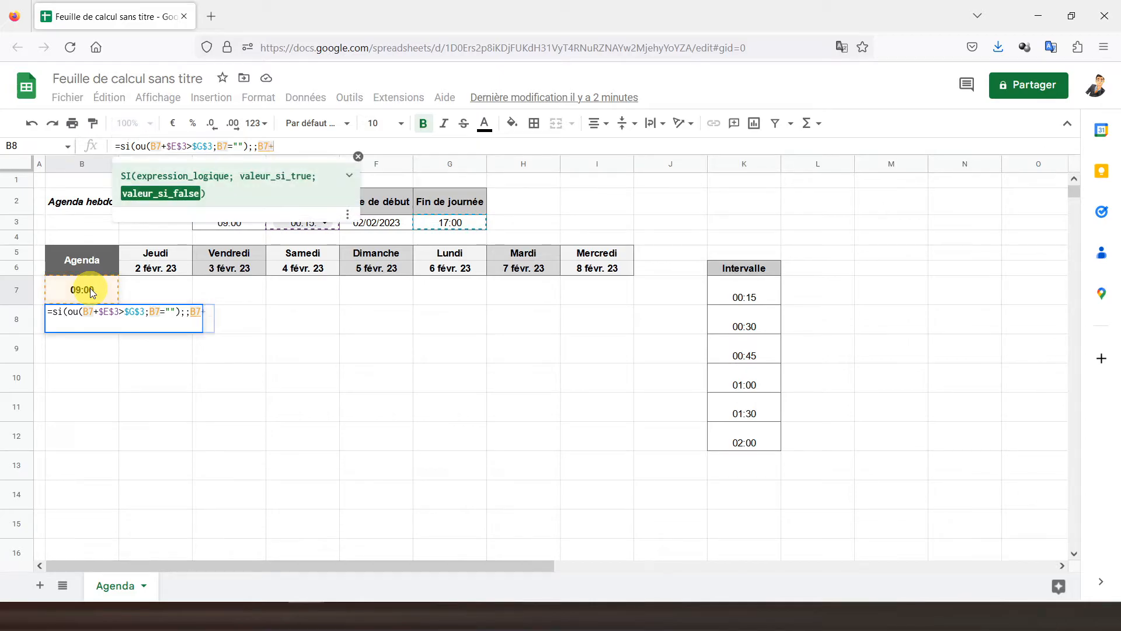
left_click(272, 228)
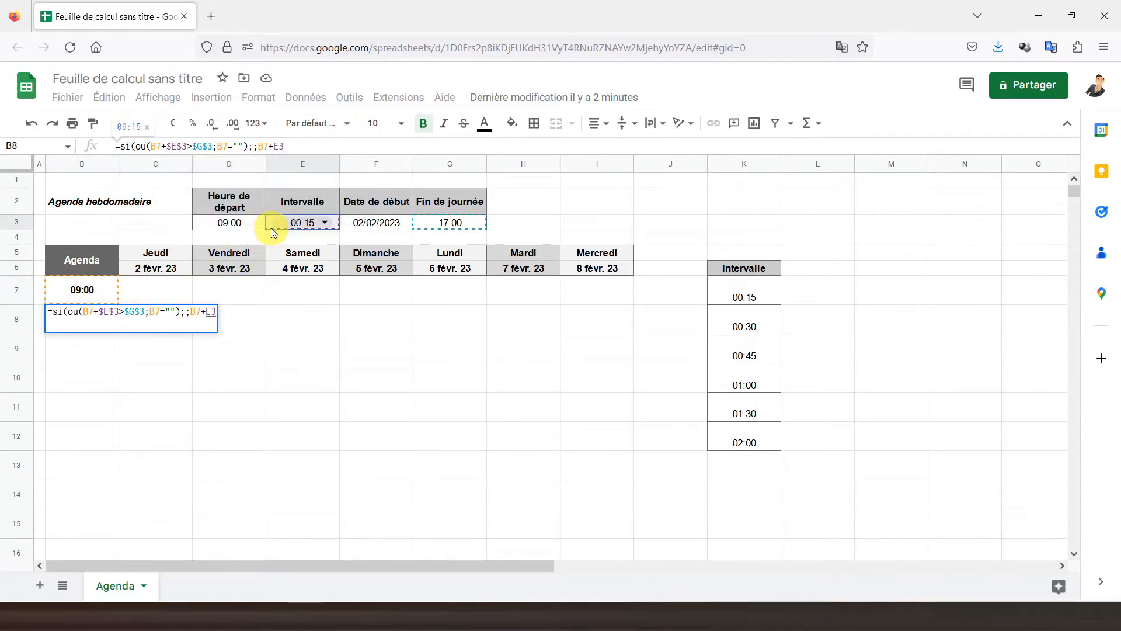
left_click(278, 147)
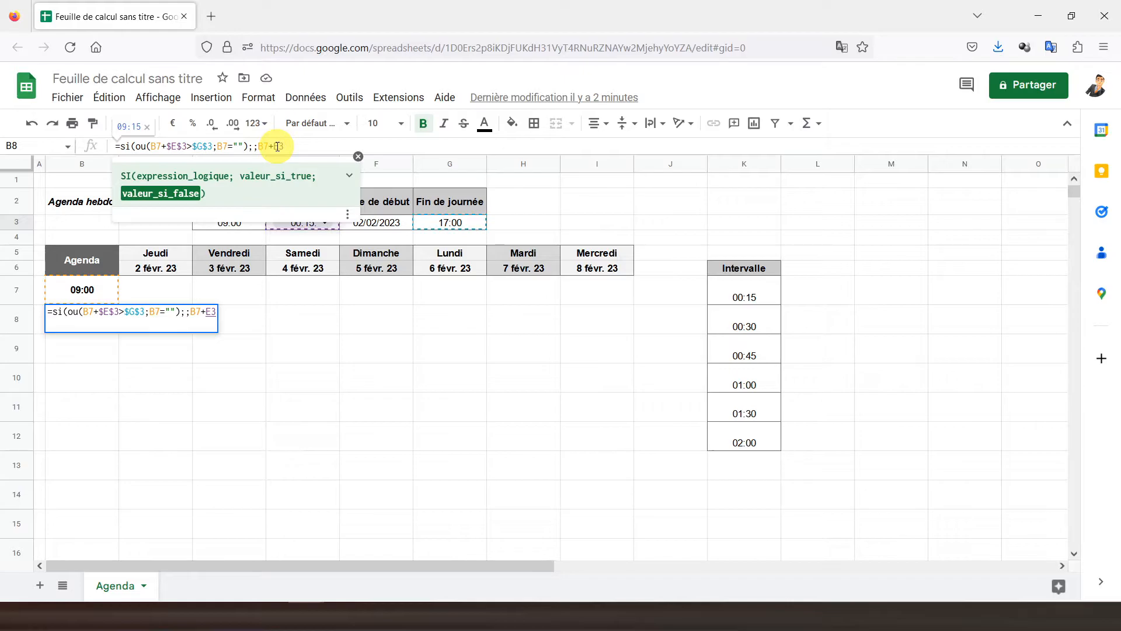
key("F4")
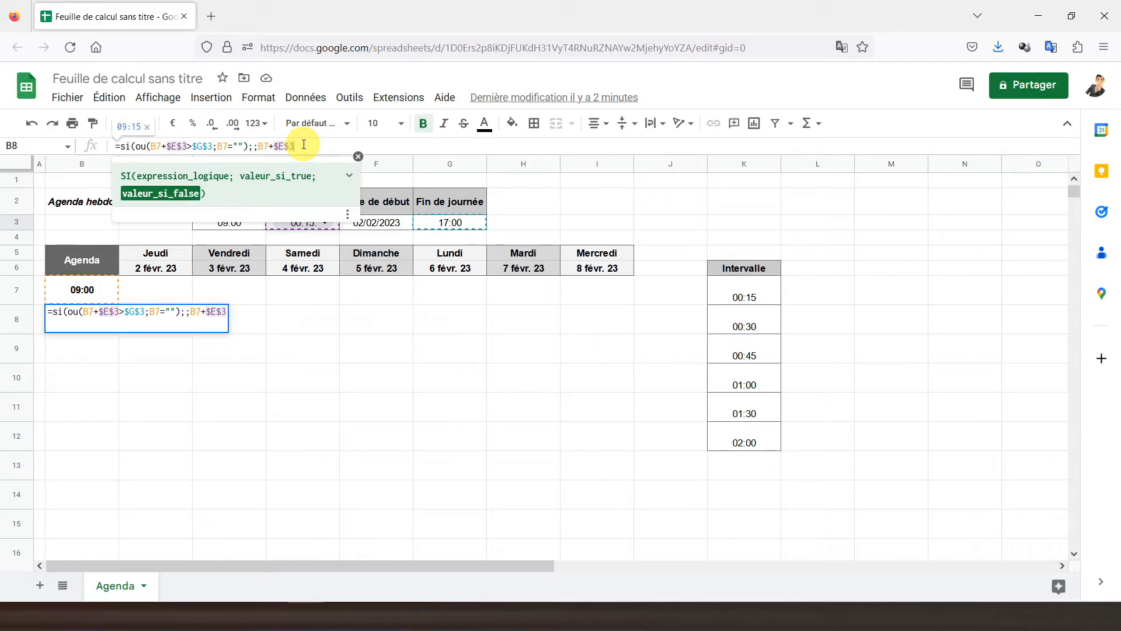
type(")")
key("Return")
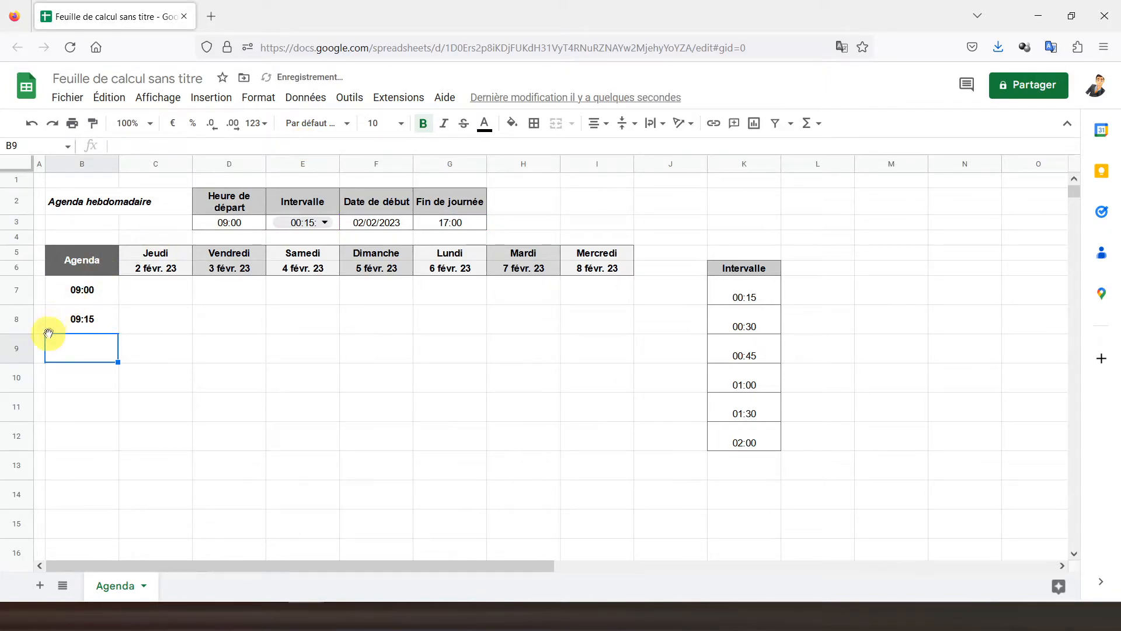
Fill the B8 time slot formula down through B13, and set the interval in E3 to 00:30
left_click(82, 316)
left_click_drag(117, 334, 97, 476)
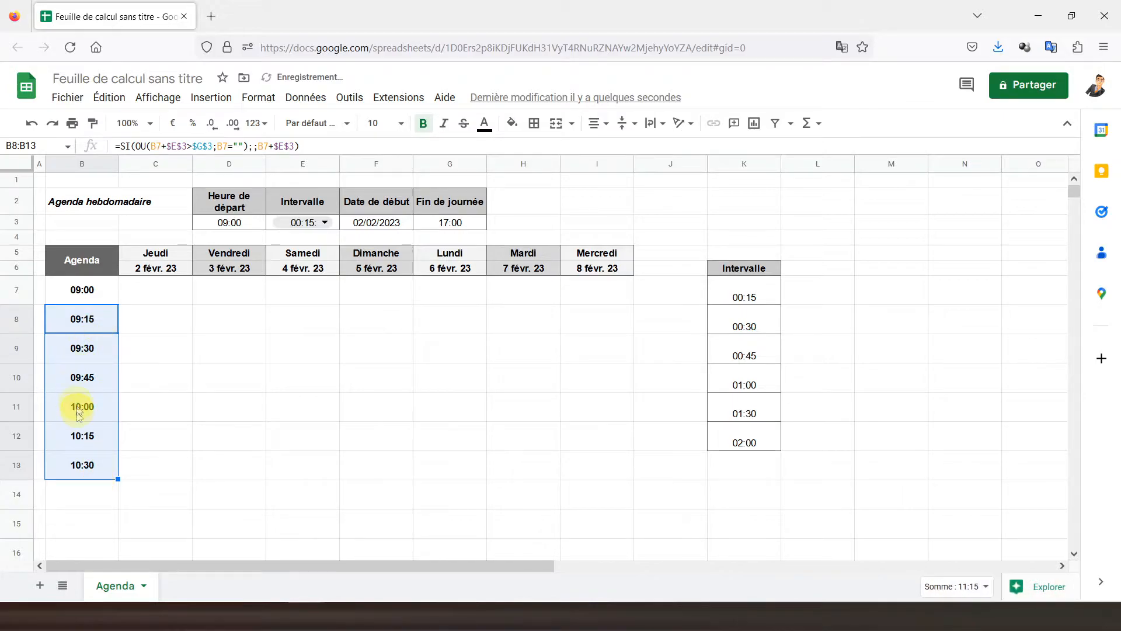
double_click(324, 224)
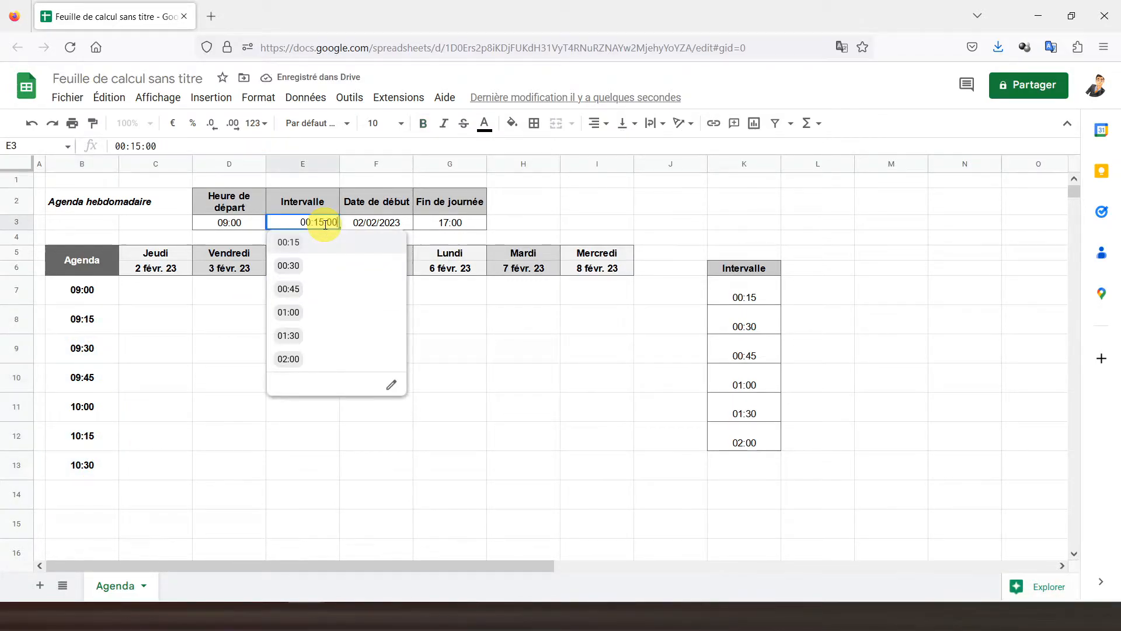
left_click(302, 264)
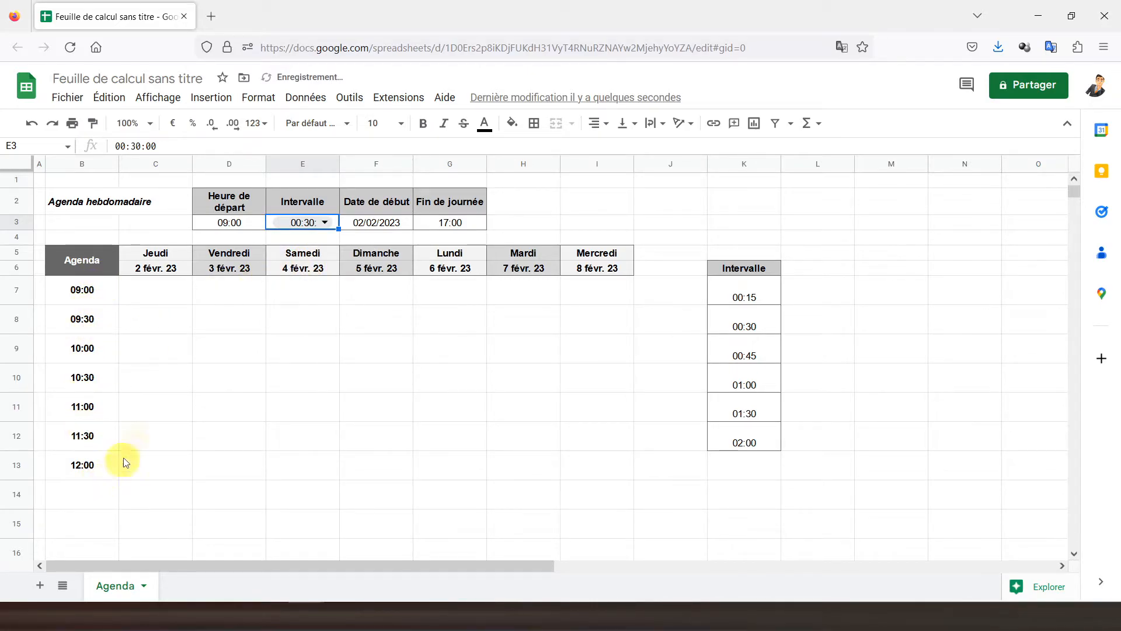
Set the interval in E3 to 02:00 and copy the B11 time slot formula down through B12:B1000
double_click(328, 223)
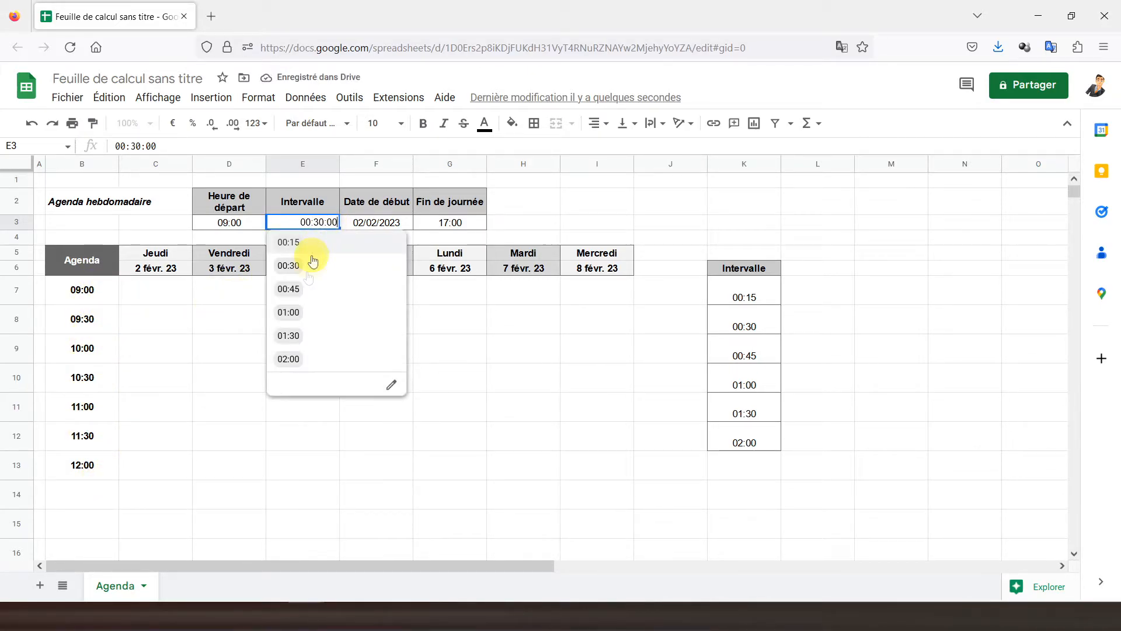
left_click(302, 359)
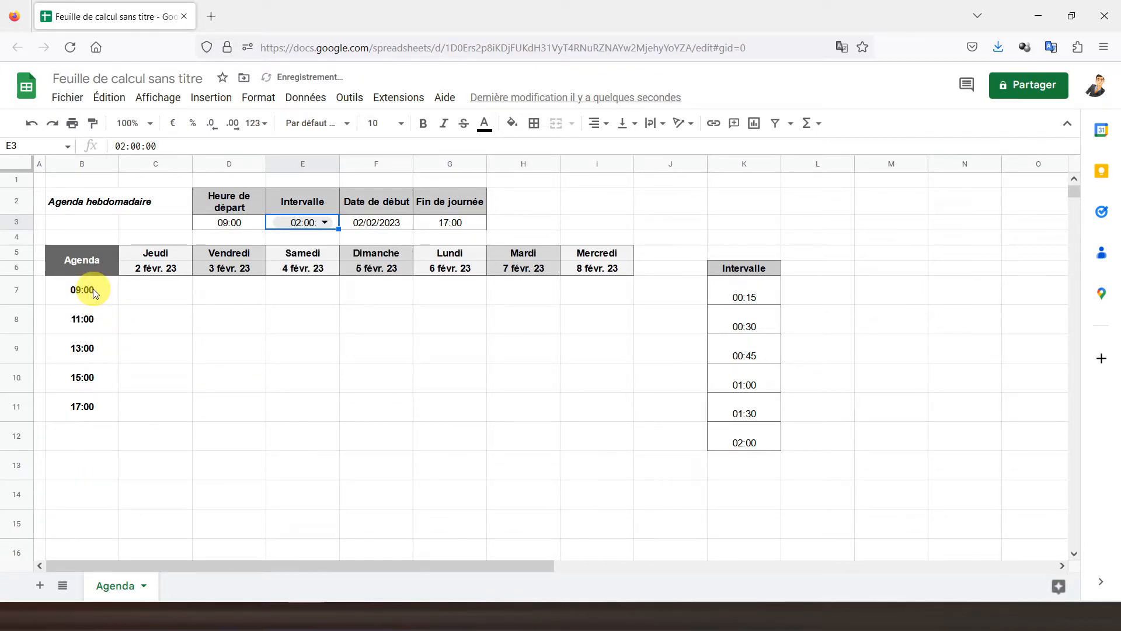
left_click(95, 408)
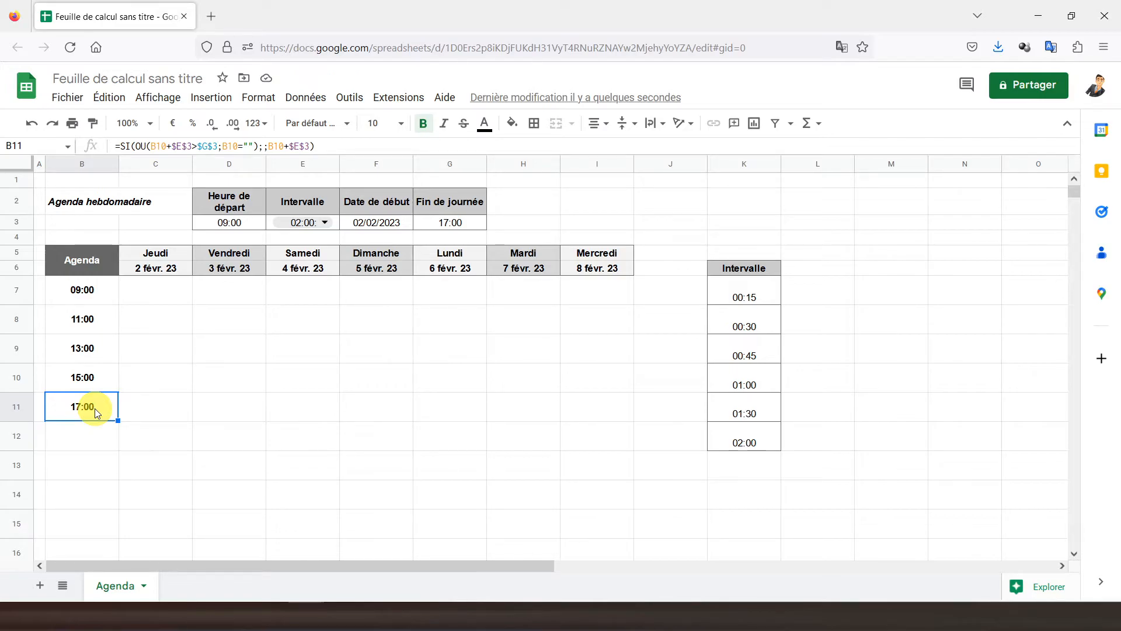
key("Down")
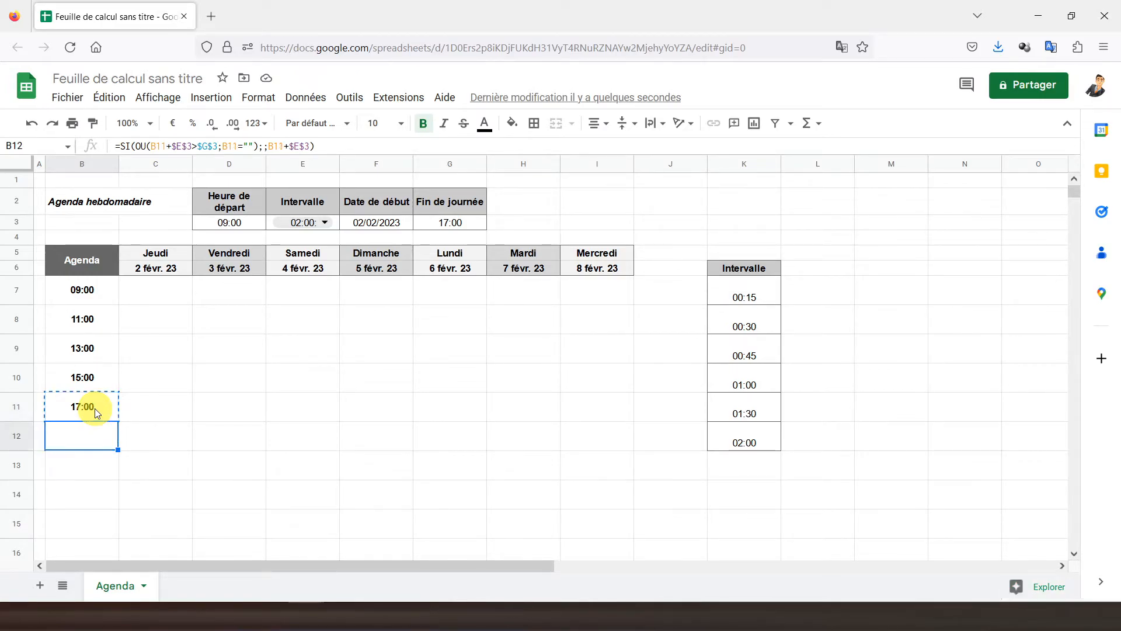
key("shift+Down")
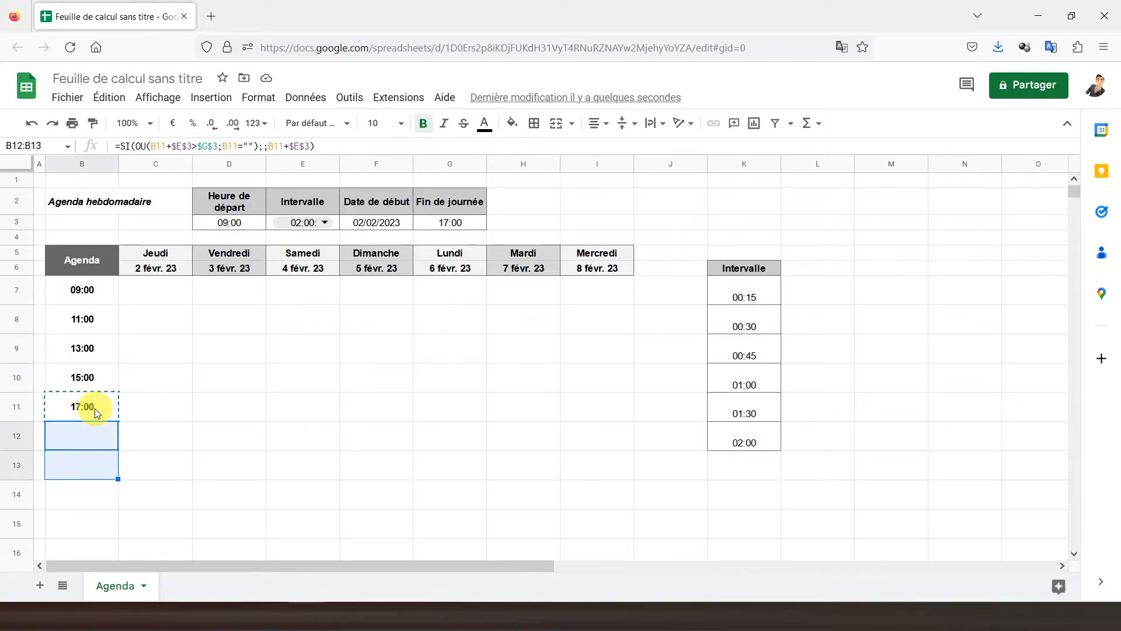
key("ctrl+shift+Down")
key("ctrl+v")
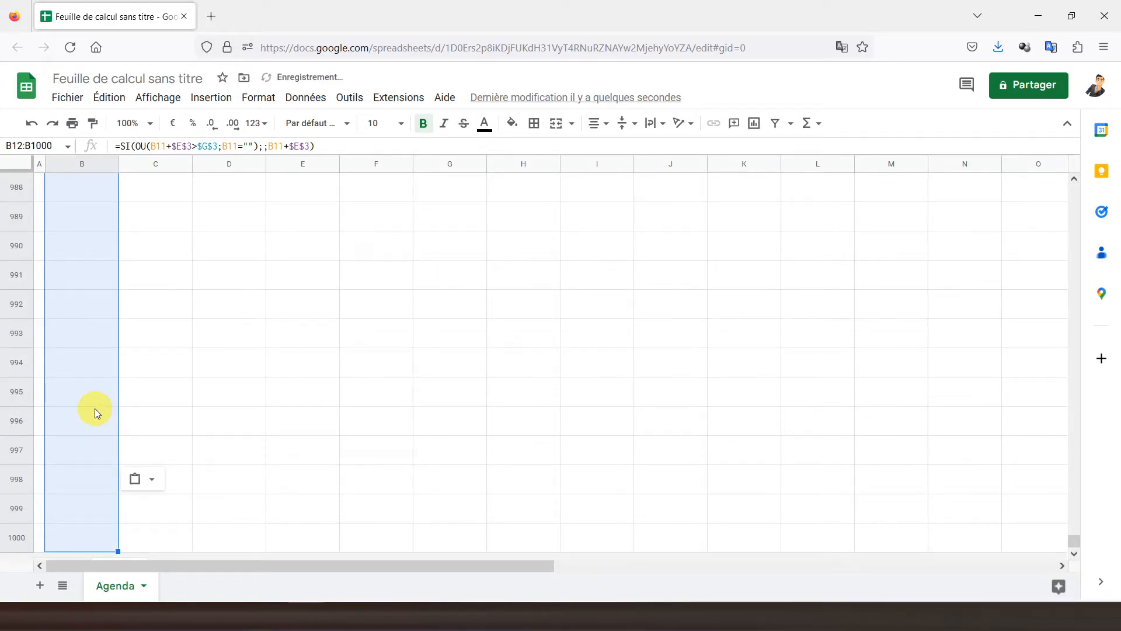
key("Up")
scroll(95, 408, "up", 5)
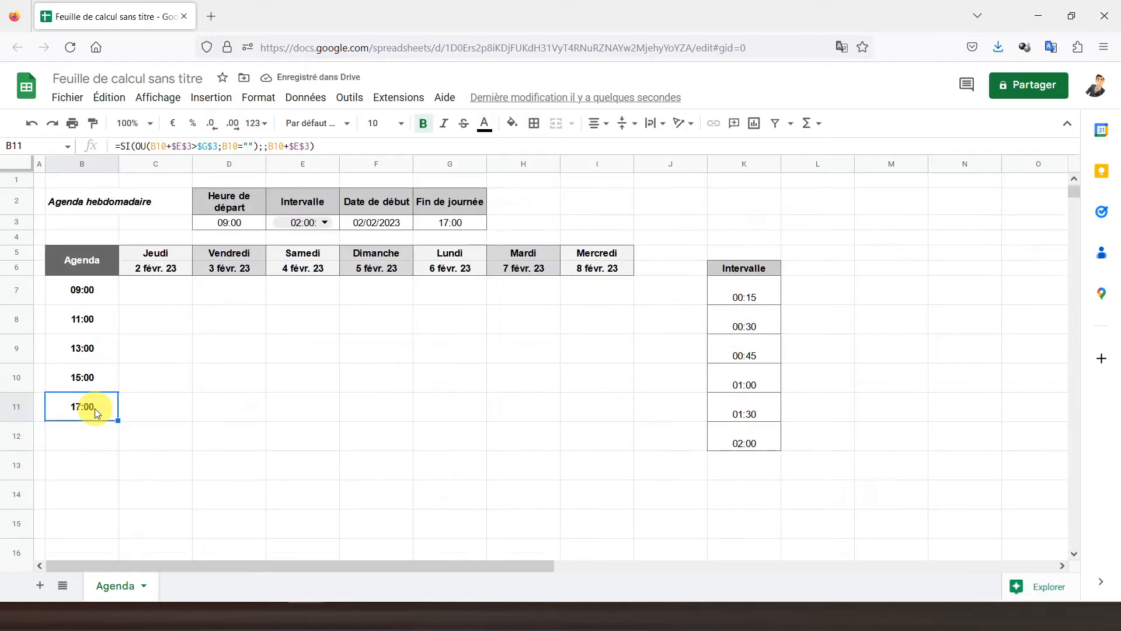
Set the interval in E3 to 00:15 and check the generated time slots down to the end of column B
left_click(323, 223)
left_click(316, 243)
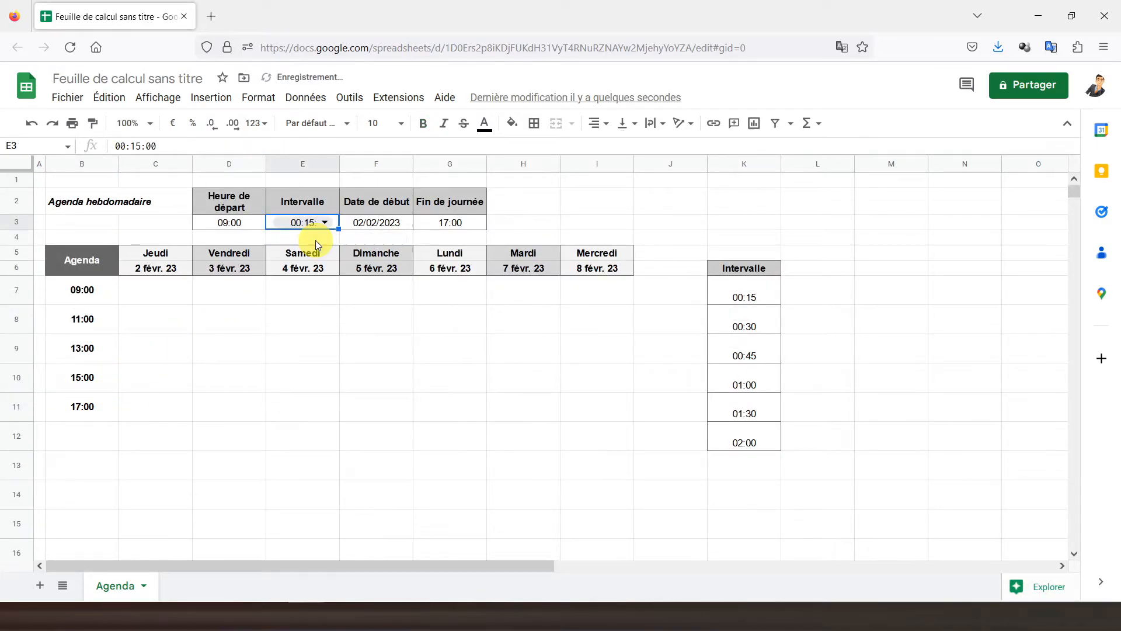
scroll(83, 362, "down", 10)
scroll(83, 359, "down", 6)
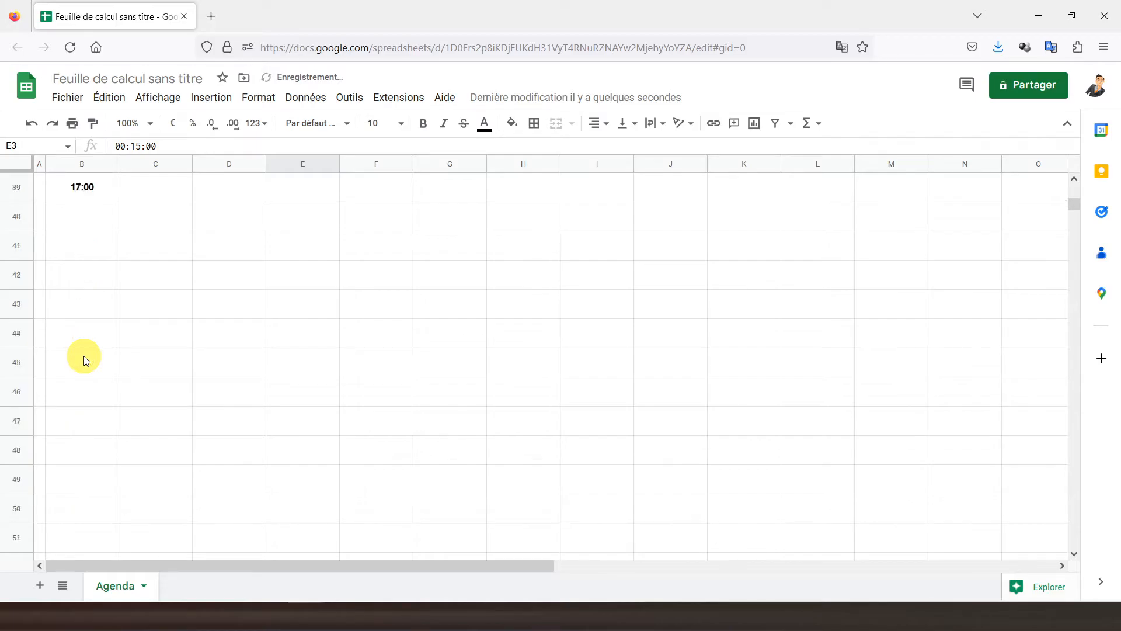
scroll(83, 350, "up", 2)
left_click(83, 309)
scroll(82, 310, "up", 10)
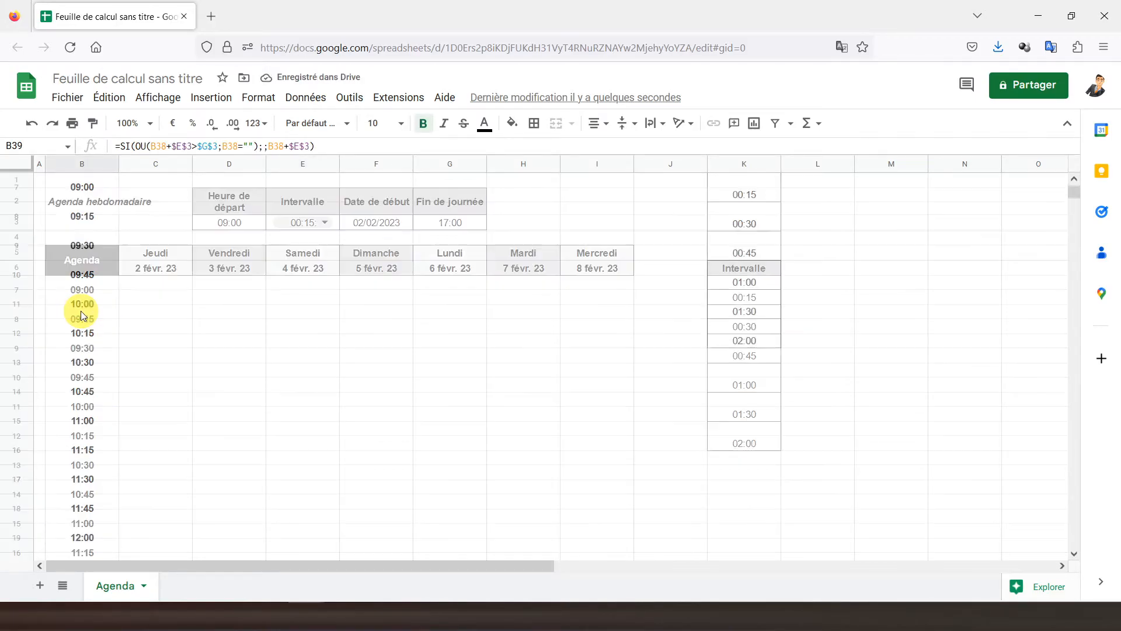
Apply all borders to the agenda body range B7:I1000
left_click(85, 299)
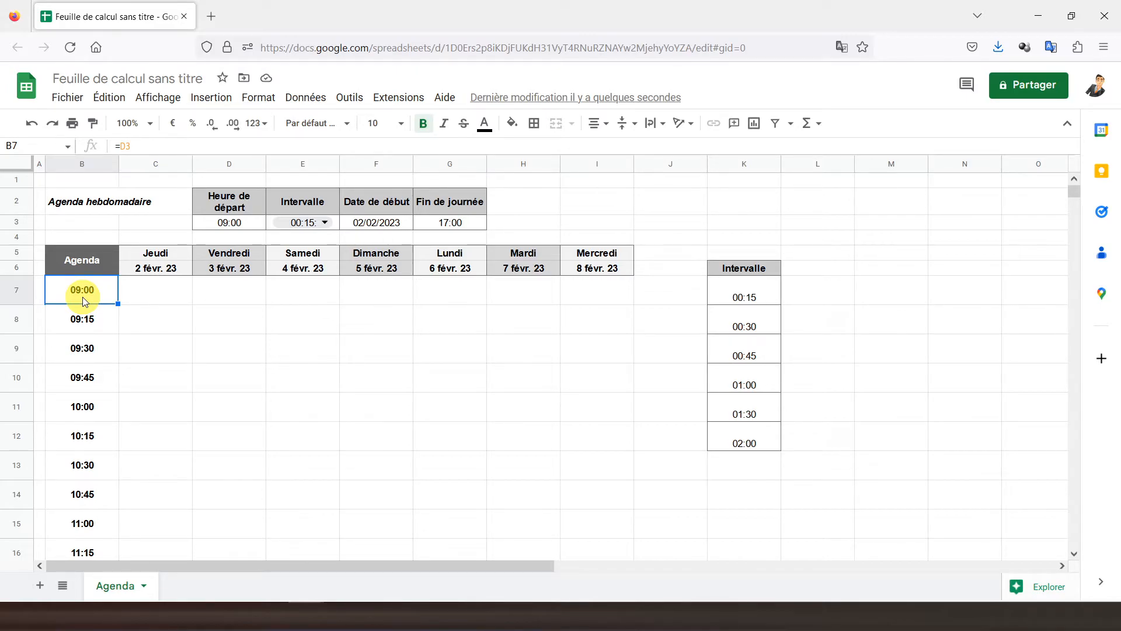
key("shift+Right")
key("shift+Right")
key("shift+Right")
key("shift+Right")
key("shift+Right")
key("shift+Right")
key("shift+Right")
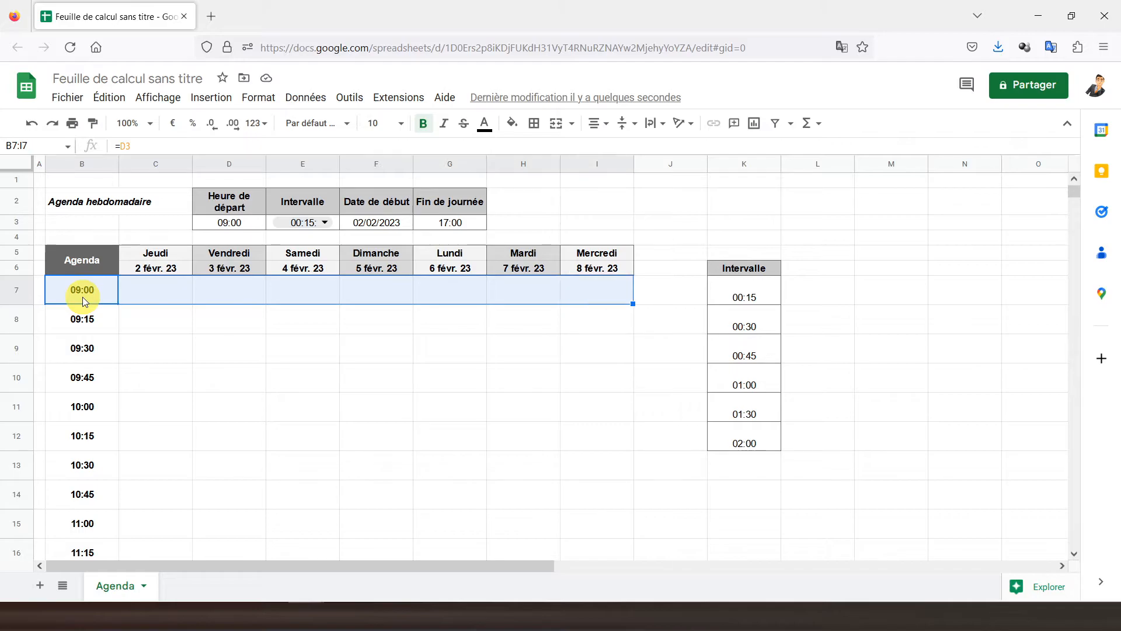
key("ctrl+shift+Down")
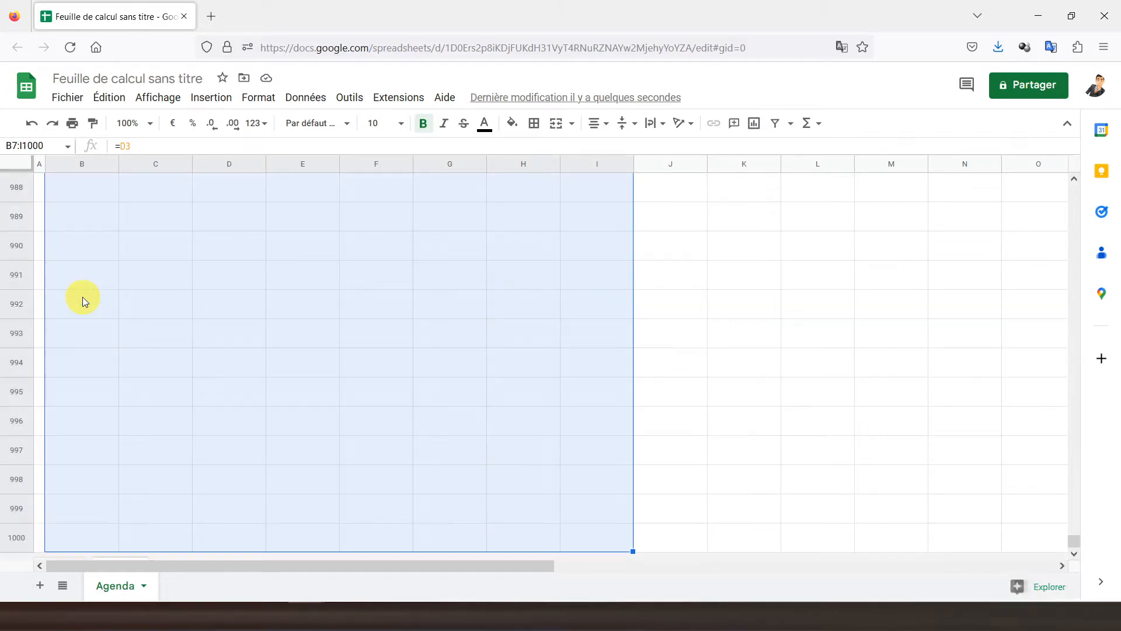
scroll(83, 297, "up", 20)
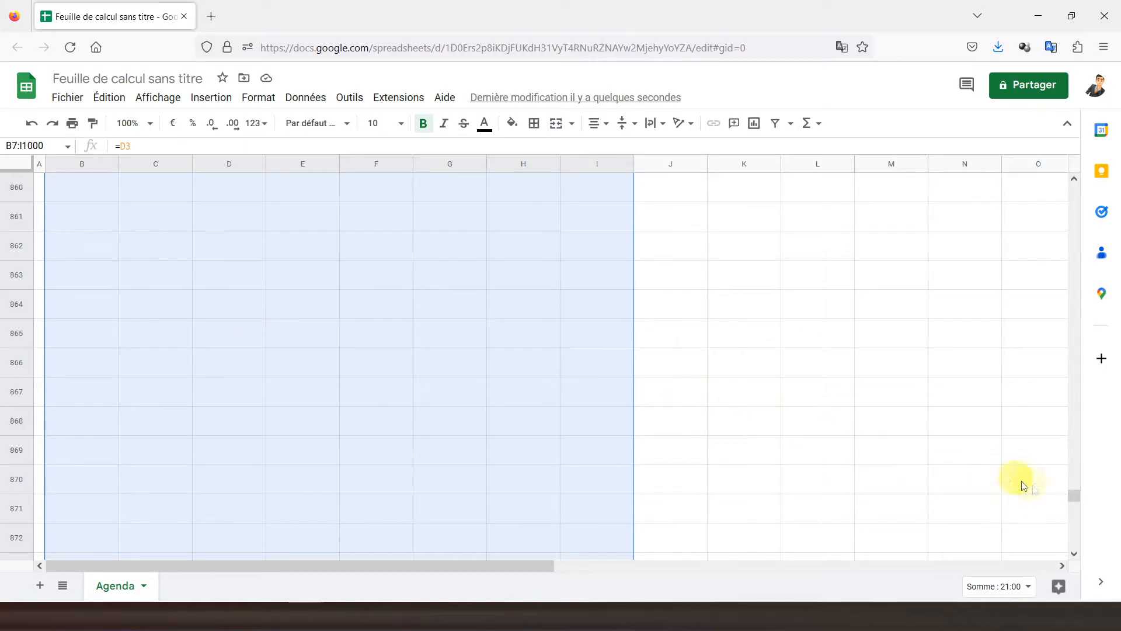
left_click_drag(1078, 496, 1074, 166)
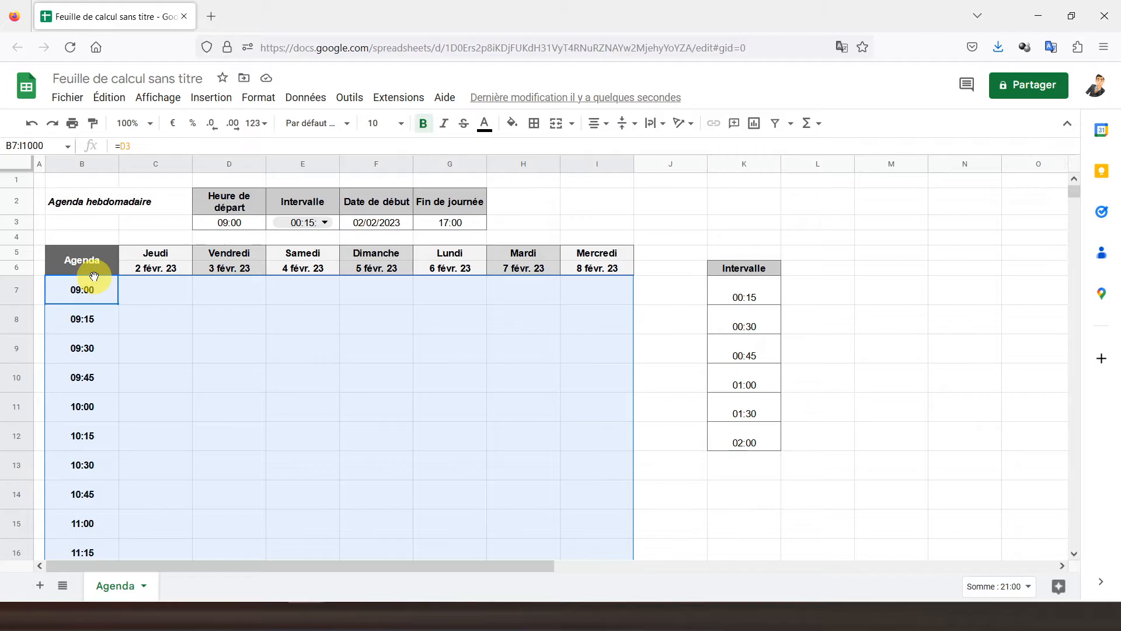
left_click(534, 124)
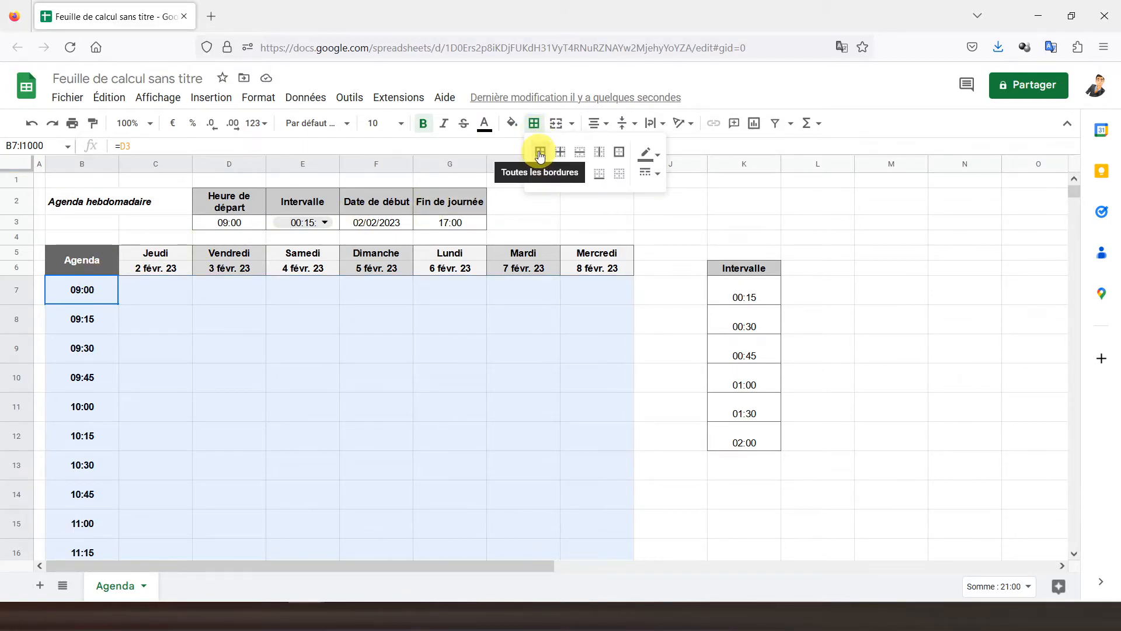
left_click(541, 153)
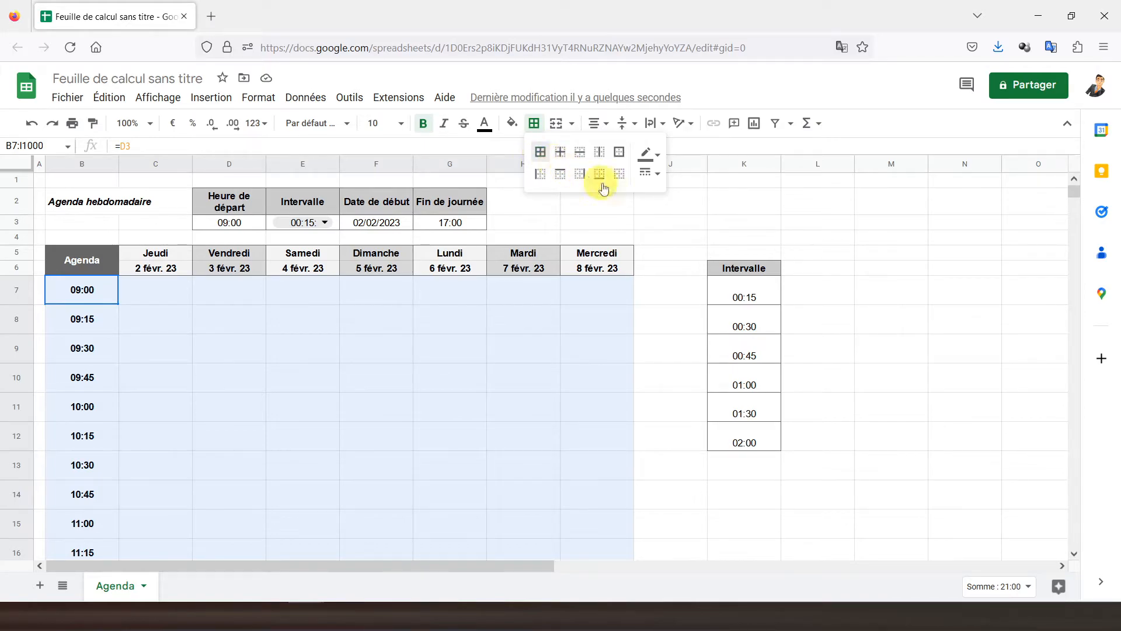
Change the border colour of the agenda body range B7:I1000 to white
left_click(652, 156)
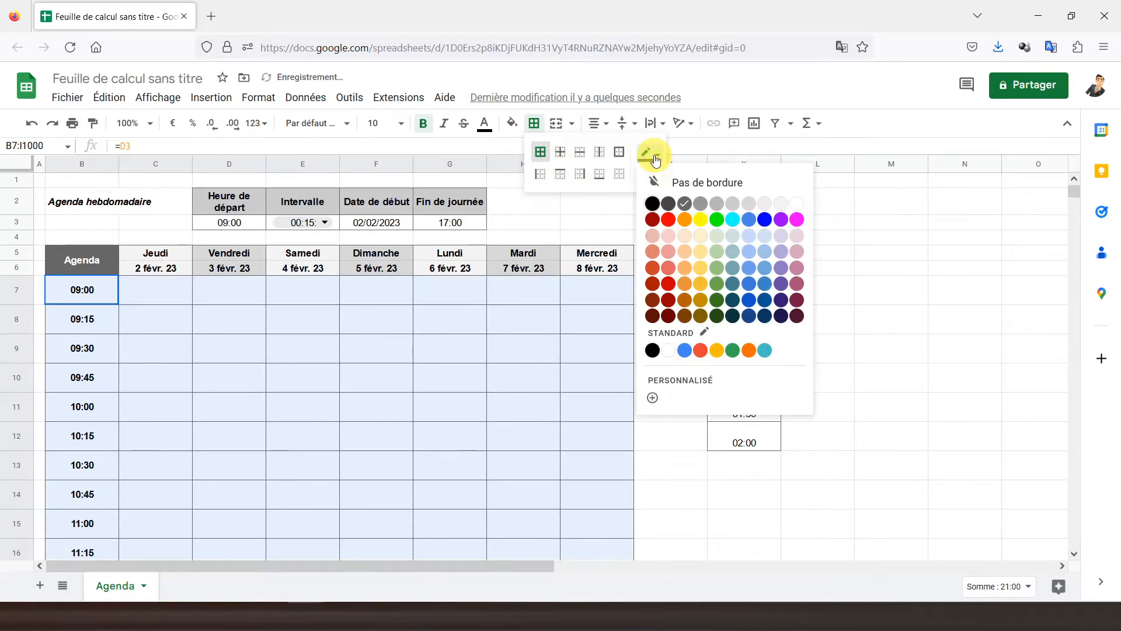
left_click(796, 203)
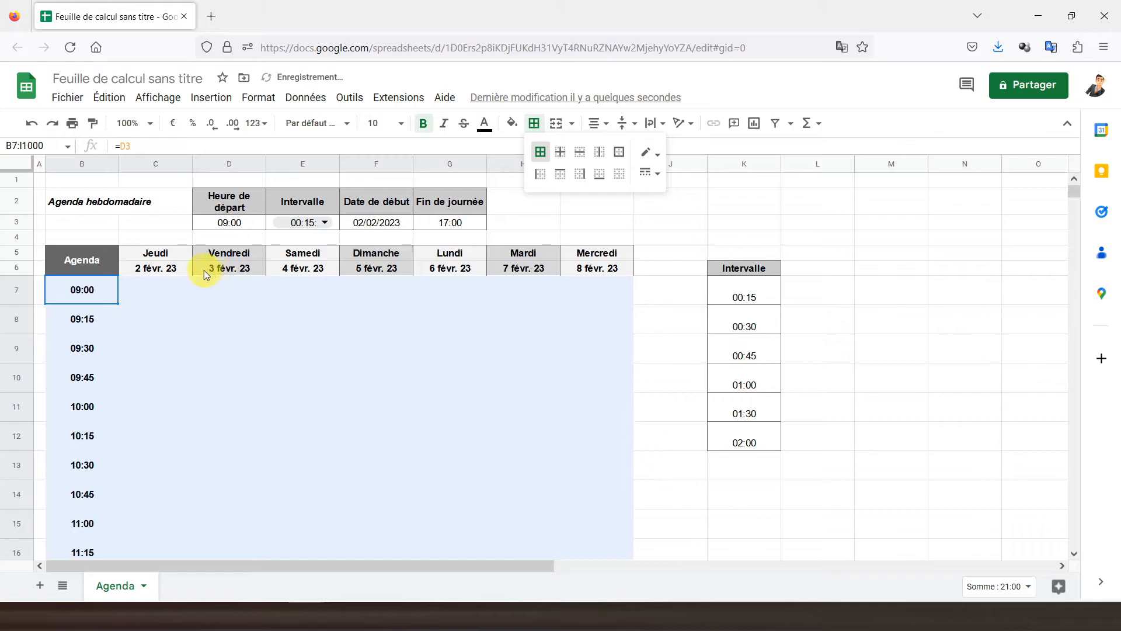
left_click(96, 285)
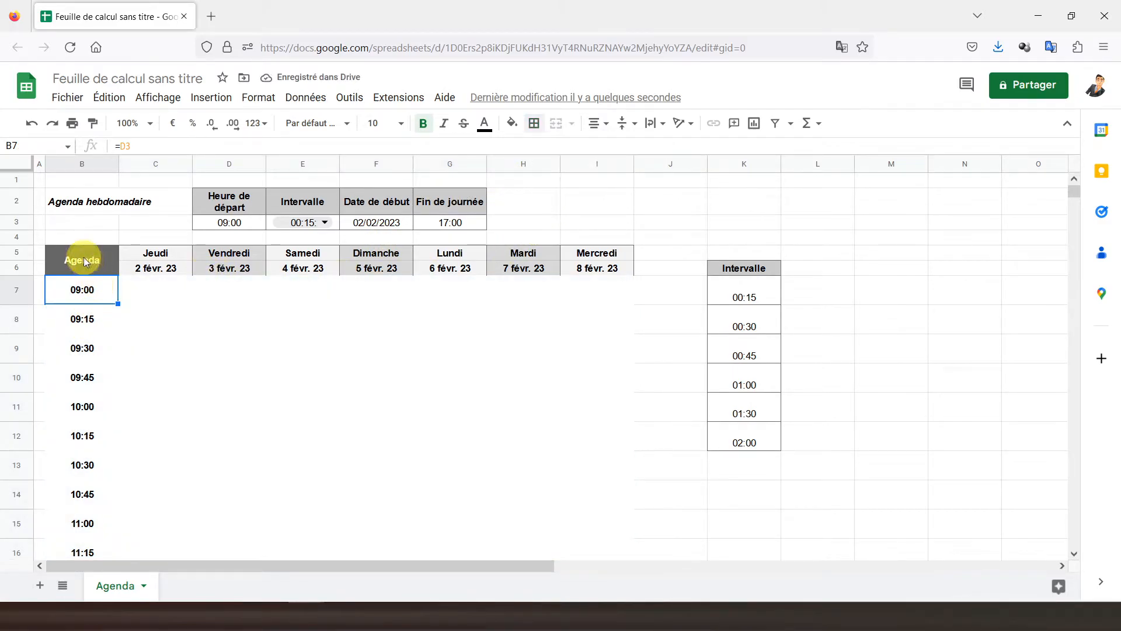
Apply an outer border to the header range B5:I6 and colour it medium grey
left_click_drag(83, 257, 591, 268)
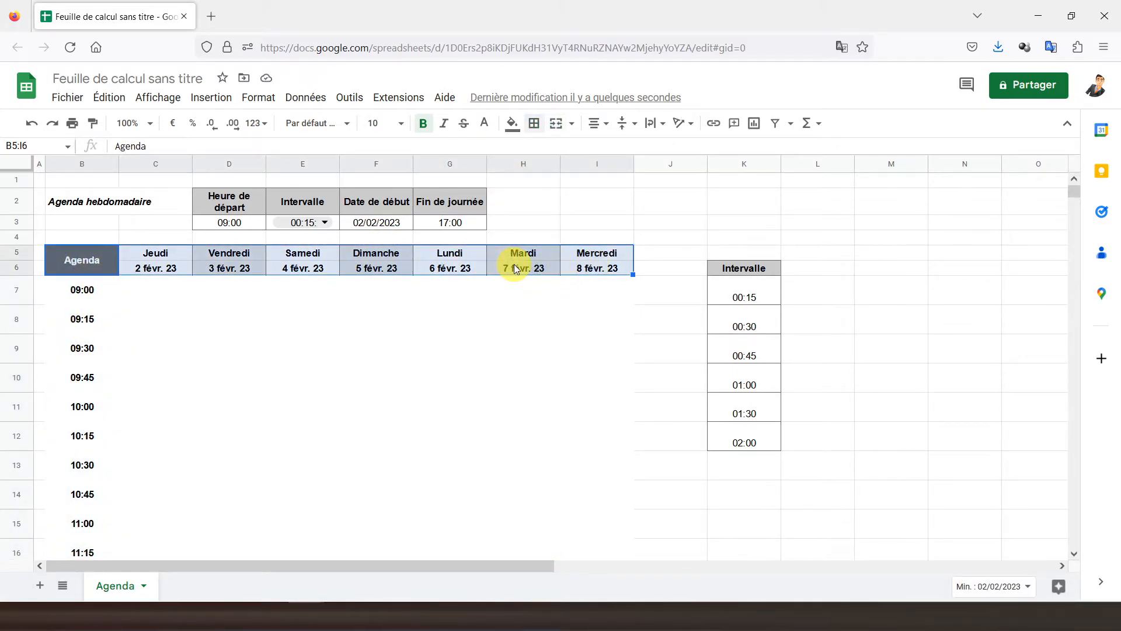
left_click(533, 123)
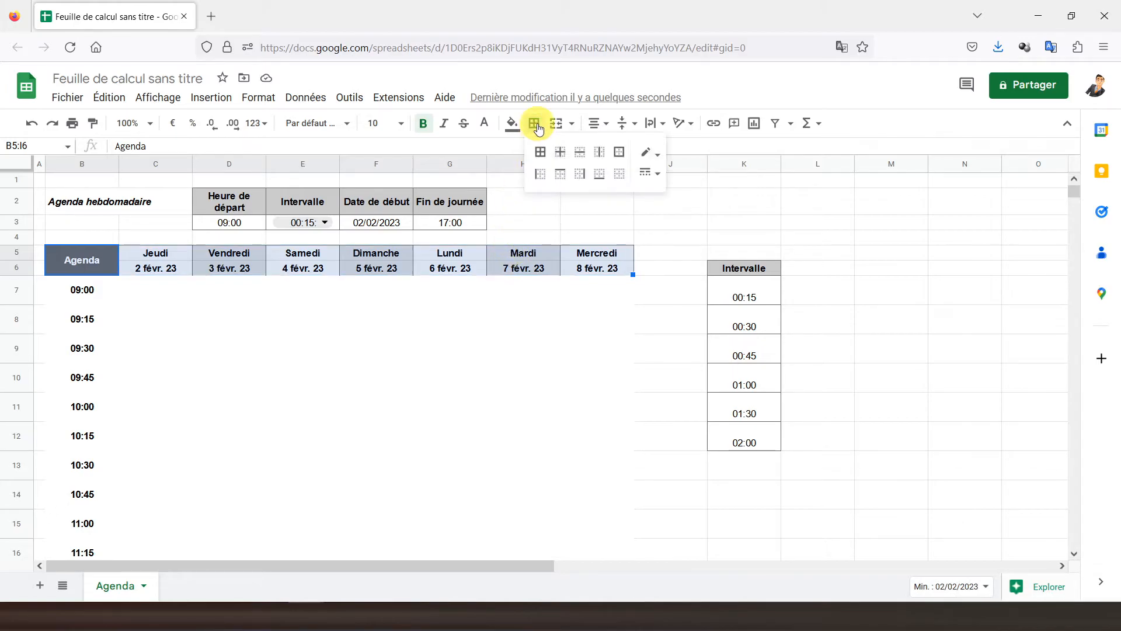
left_click(619, 155)
left_click(648, 153)
left_click(659, 174)
left_click(651, 154)
left_click(696, 205)
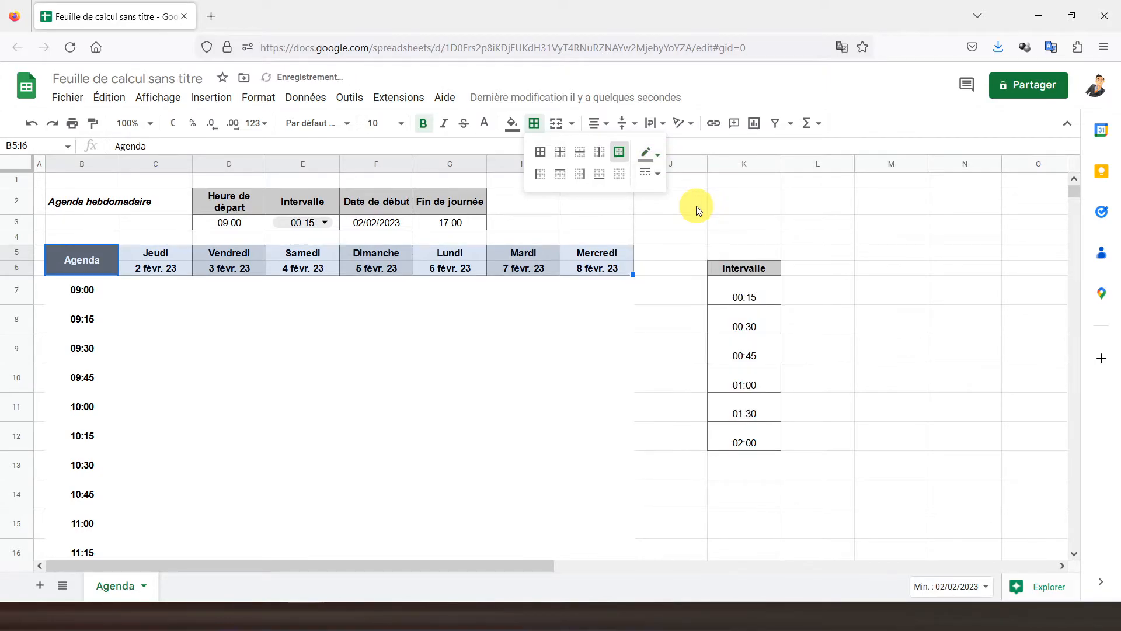
left_click(660, 250)
Try darker greys as the border colour for the header range B5:I6
left_click_drag(87, 265, 577, 266)
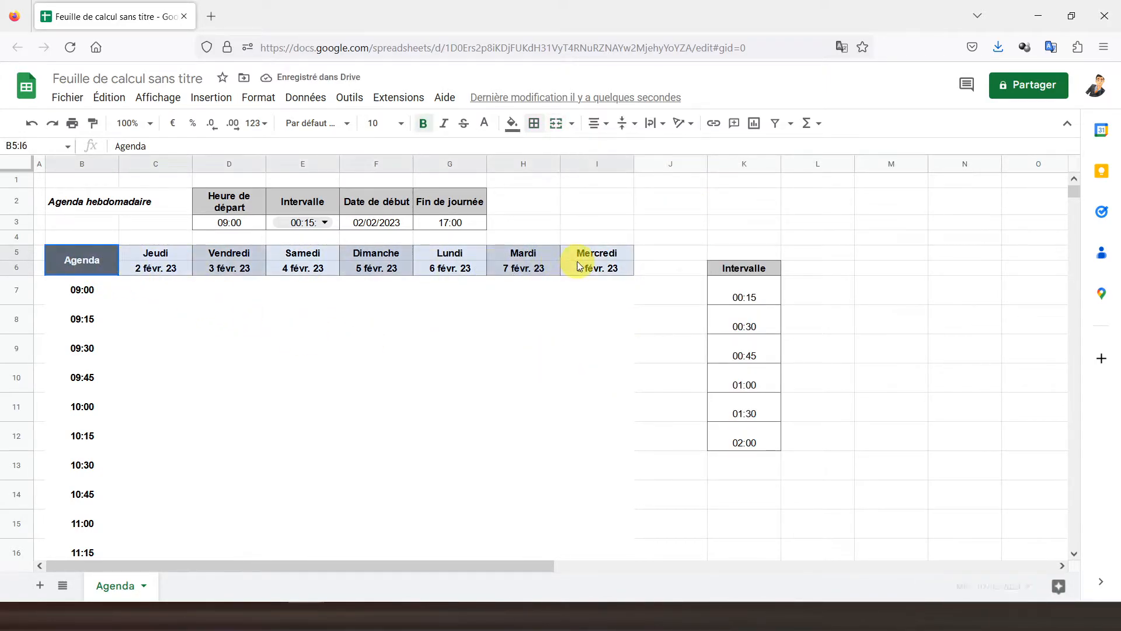
left_click(535, 125)
left_click(646, 153)
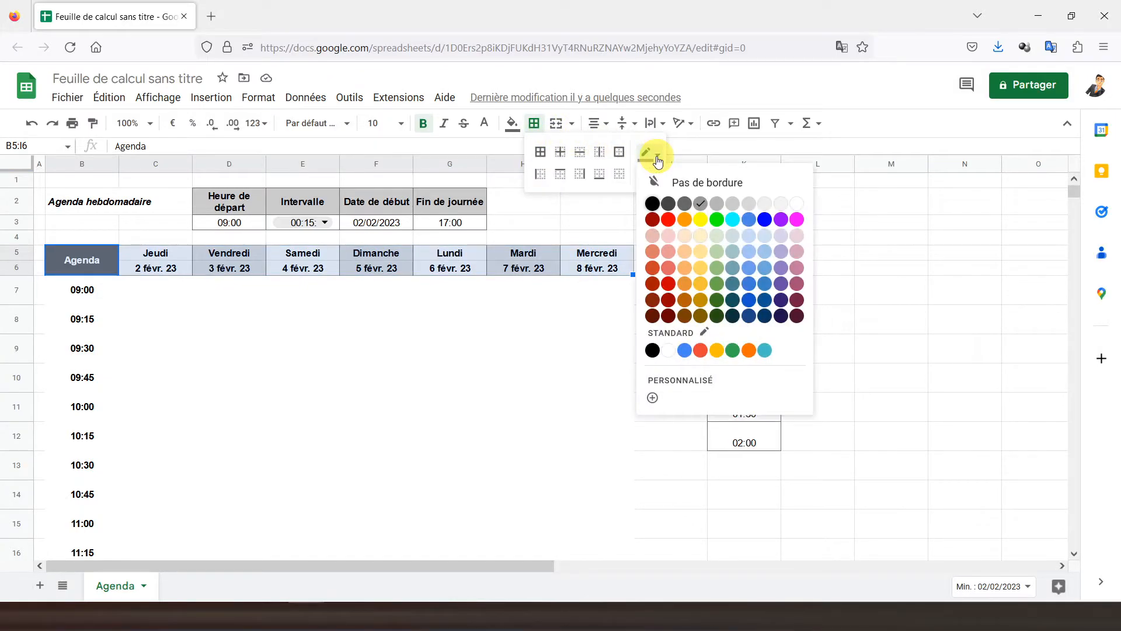
left_click(684, 204)
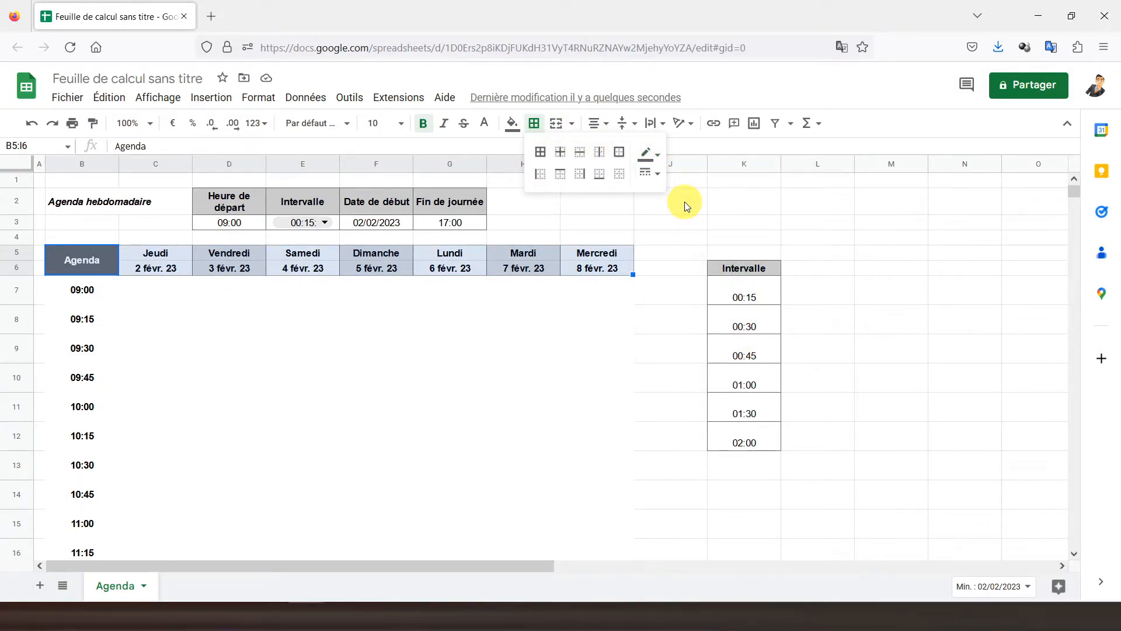
left_click(502, 222)
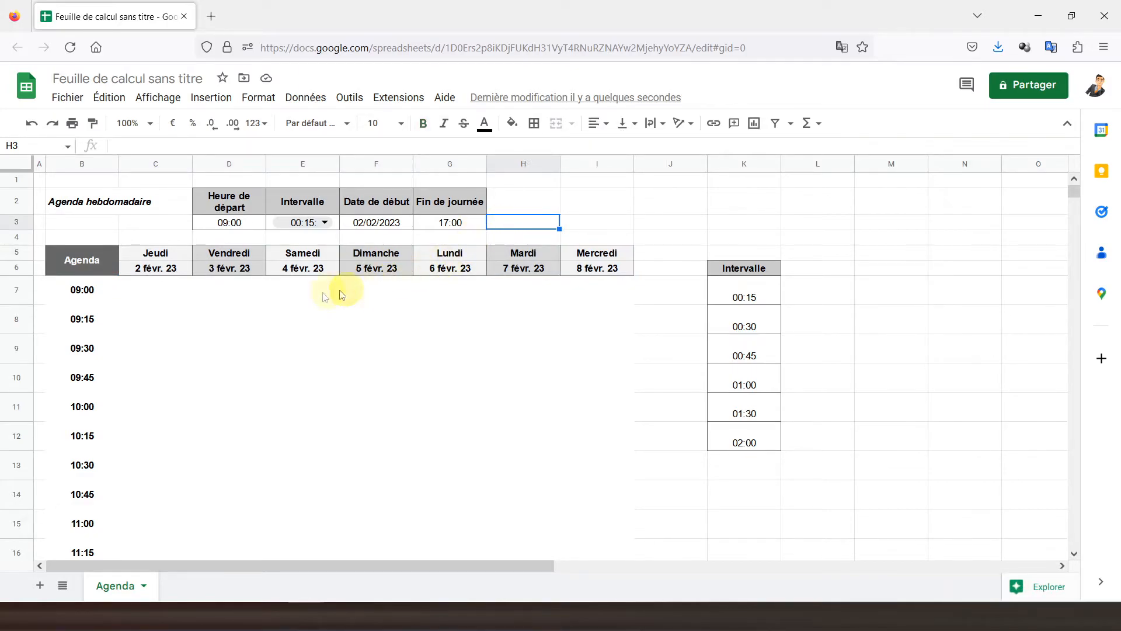
left_click_drag(100, 264, 583, 264)
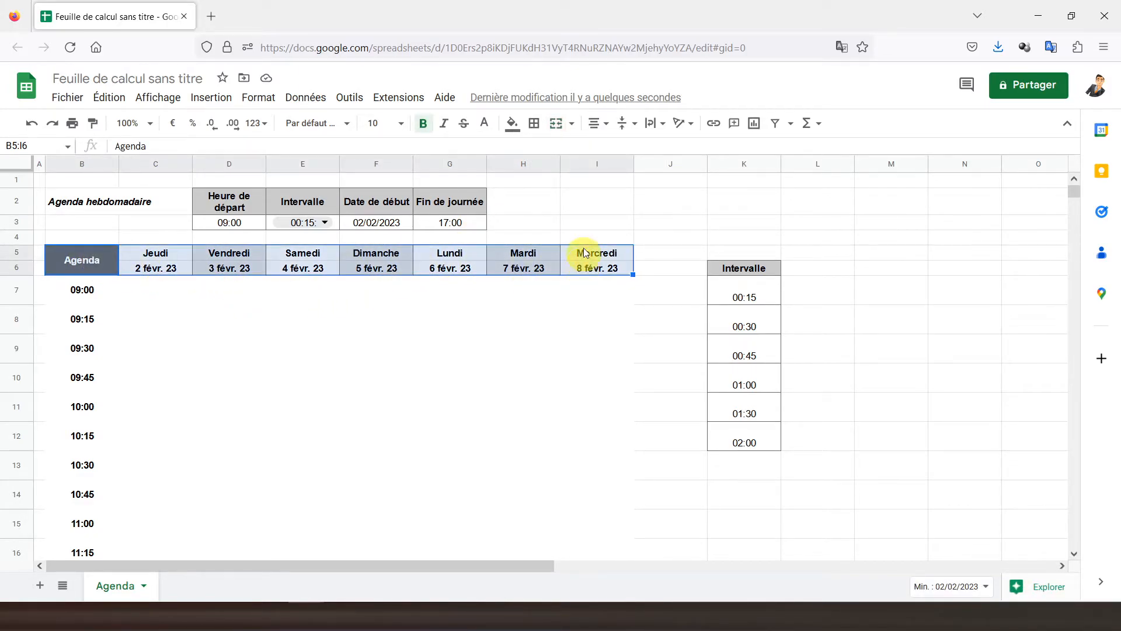
left_click(534, 124)
left_click(656, 155)
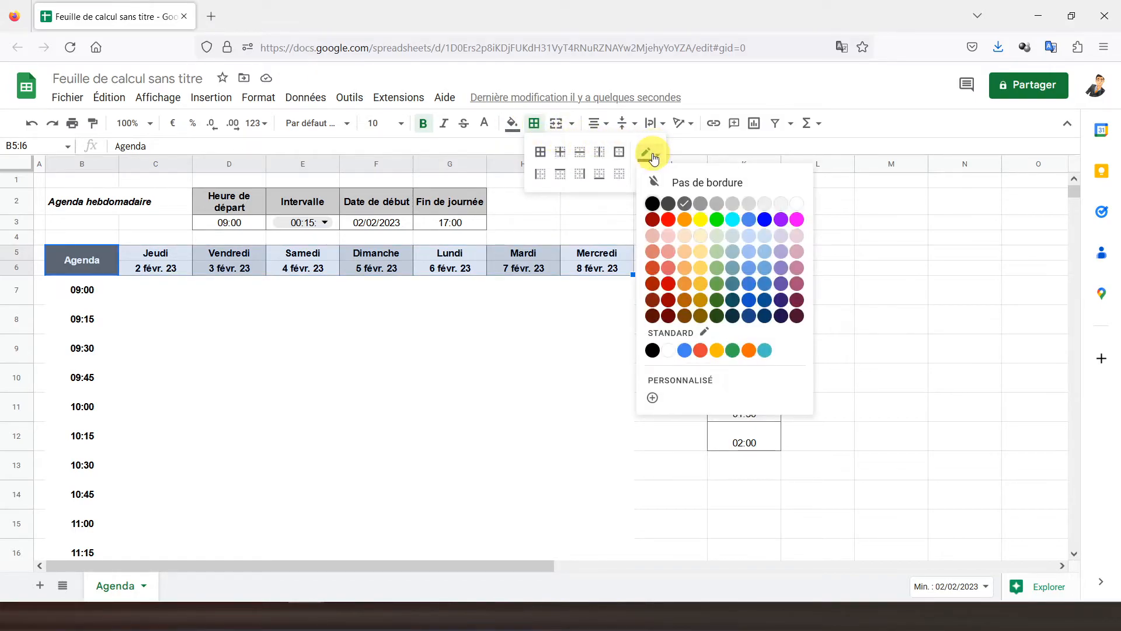
left_click(667, 200)
left_click(370, 237)
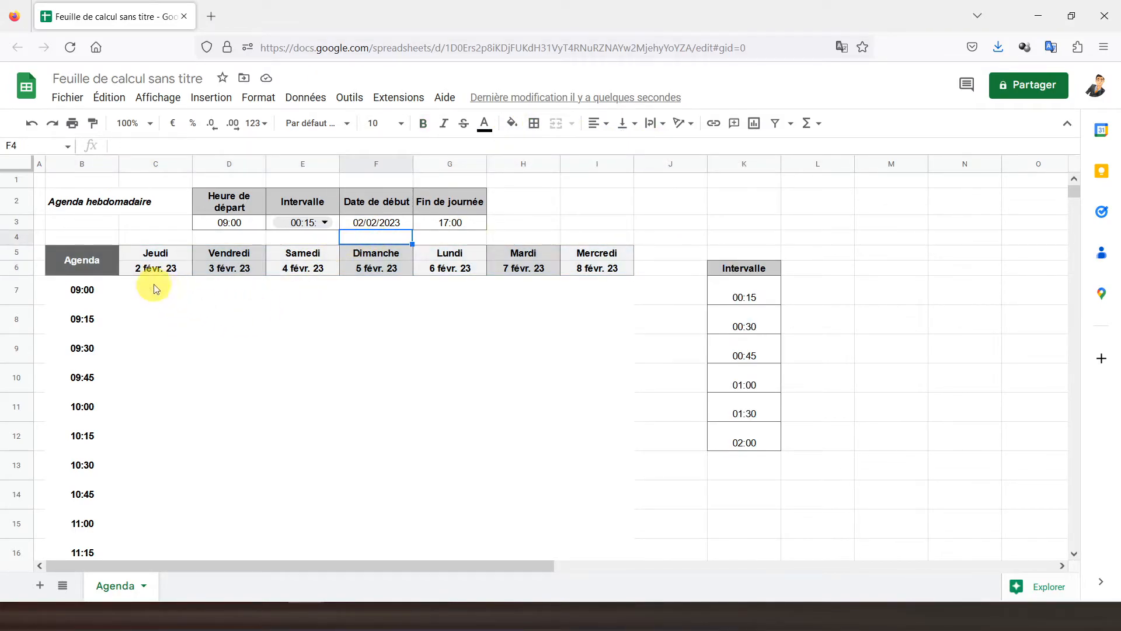
Start a conditional formatting rule for the agenda body range B7:I1000
left_click(132, 282)
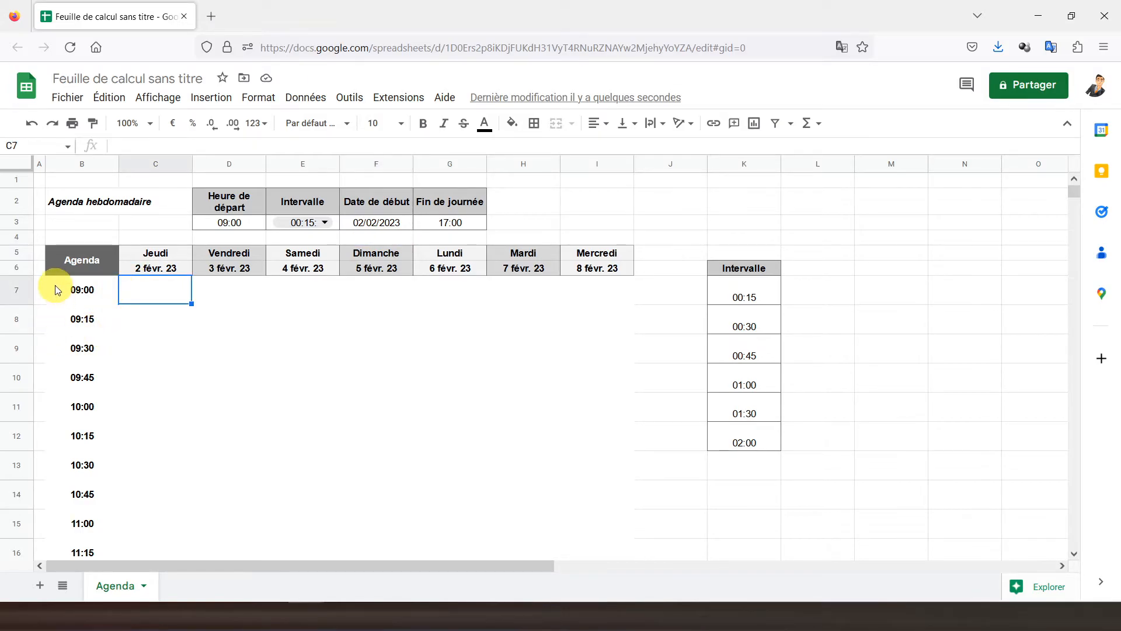
left_click(75, 293)
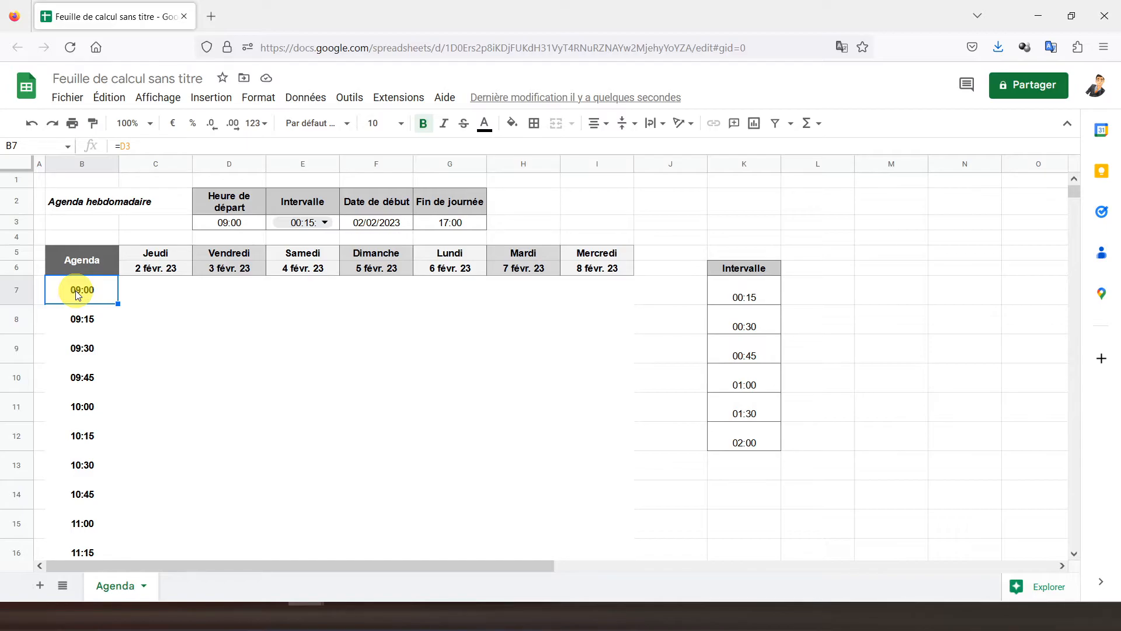
key("shift+Right")
key("shift+Right")
key("shift+Right")
key("shift+Right")
key("shift+Right")
key("shift+Right")
key("shift+Right")
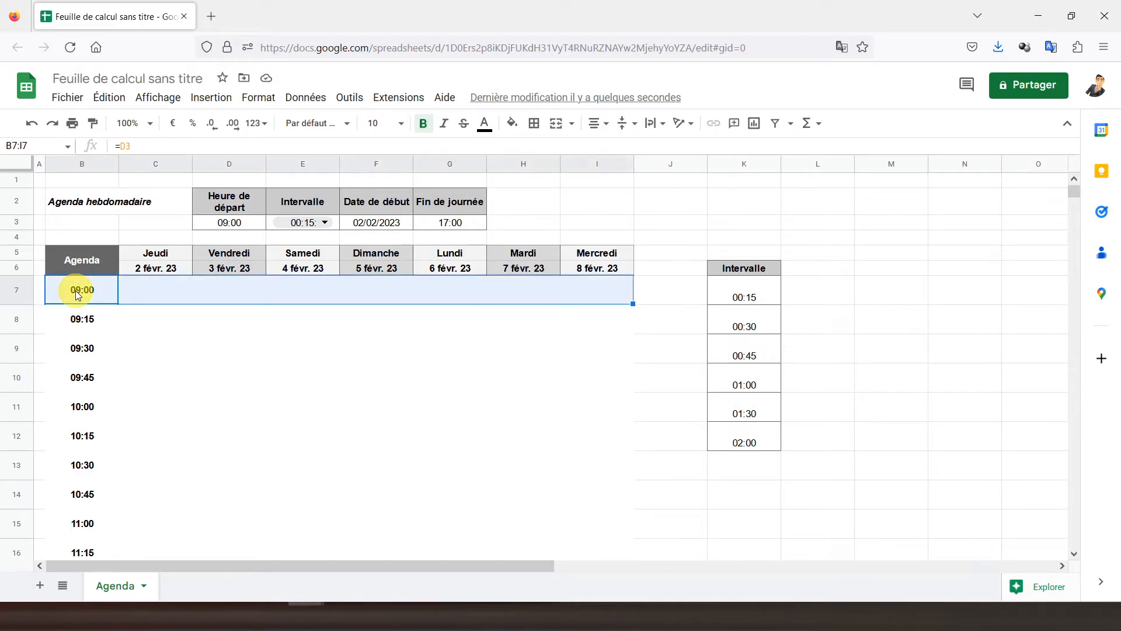
key("ctrl+shift+Down")
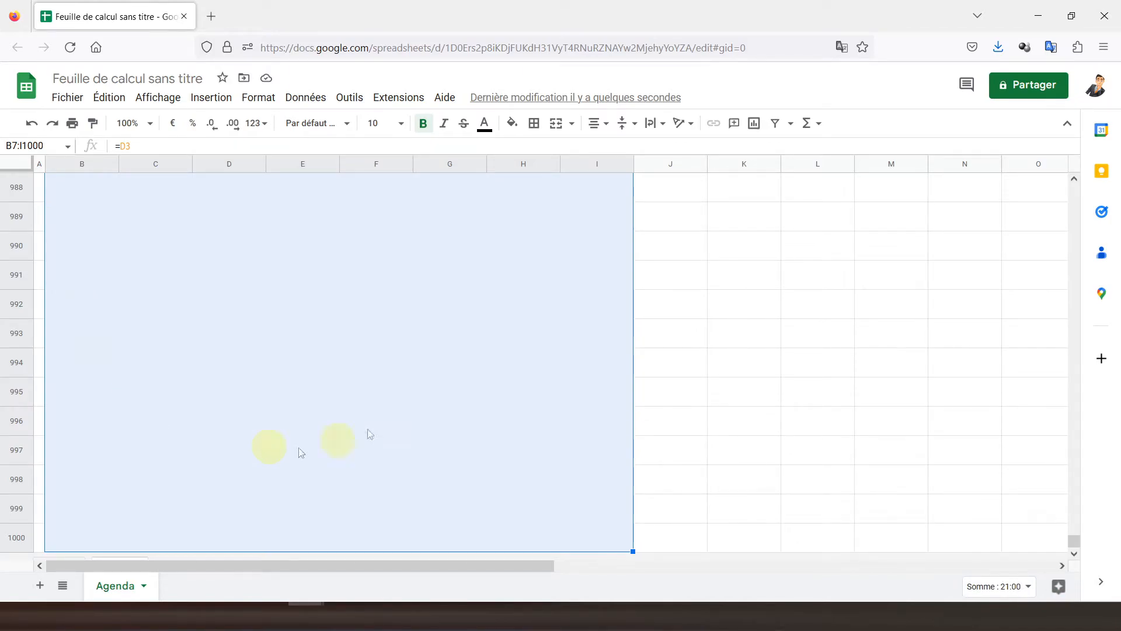
left_click_drag(1074, 540, 1072, 170)
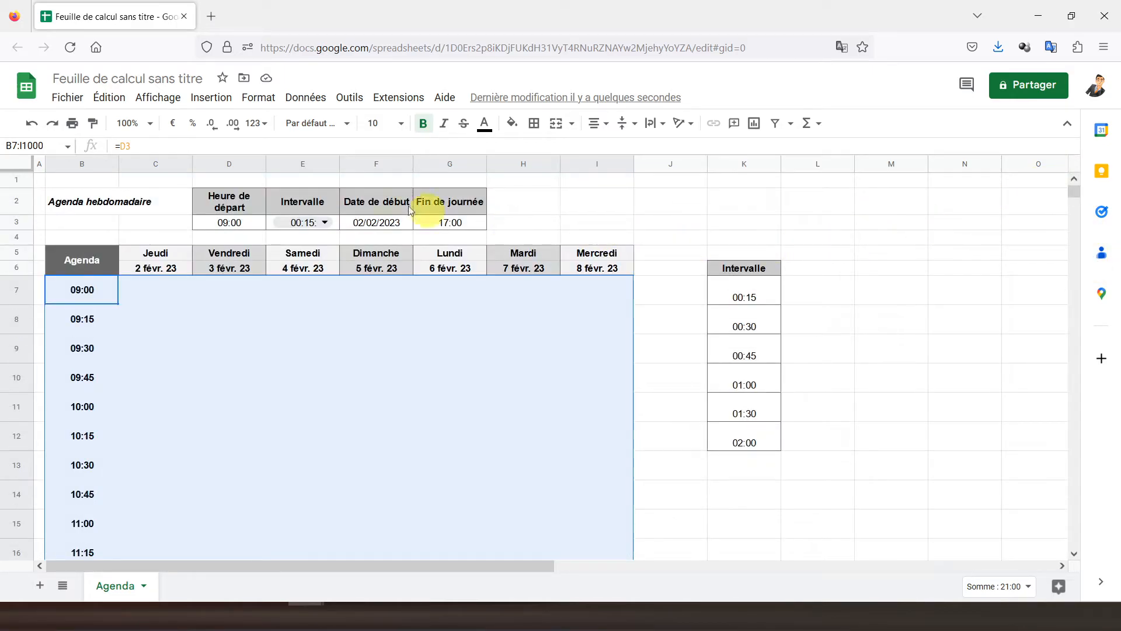
left_click(258, 98)
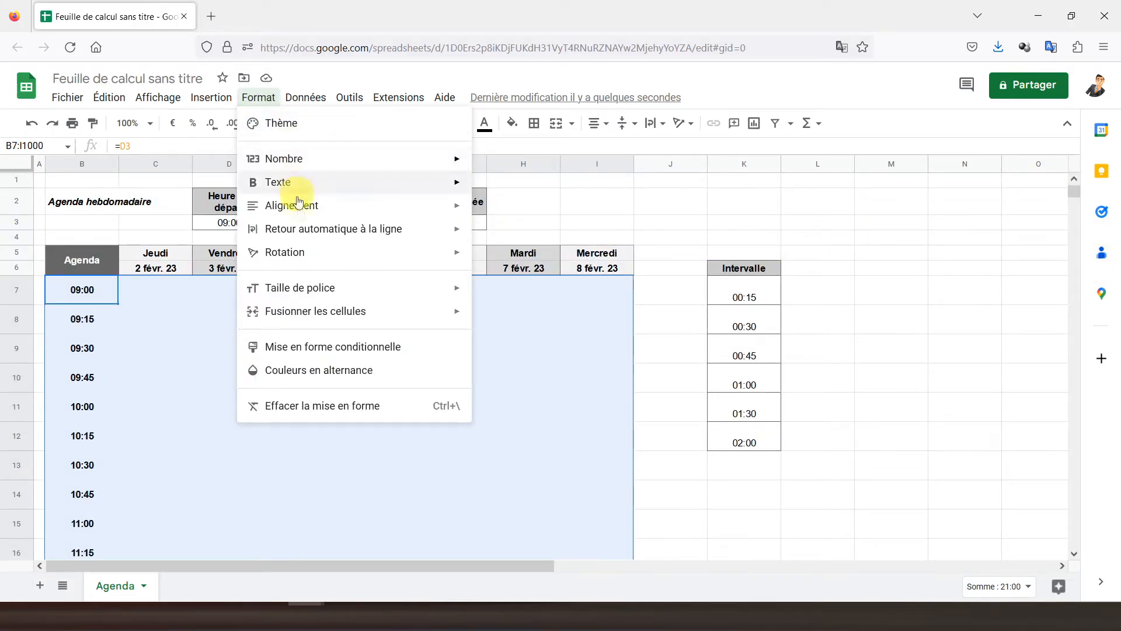
left_click(324, 348)
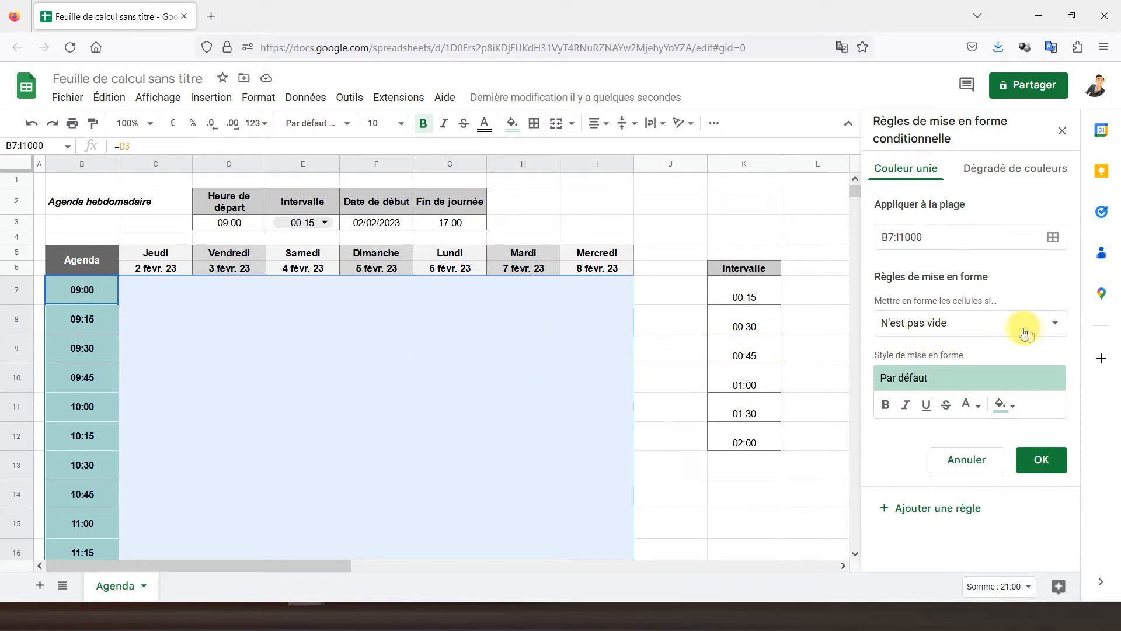
Set the rule's condition to a custom formula and enter =et(est.impair(ligne();nbval($B7))
left_click(1057, 329)
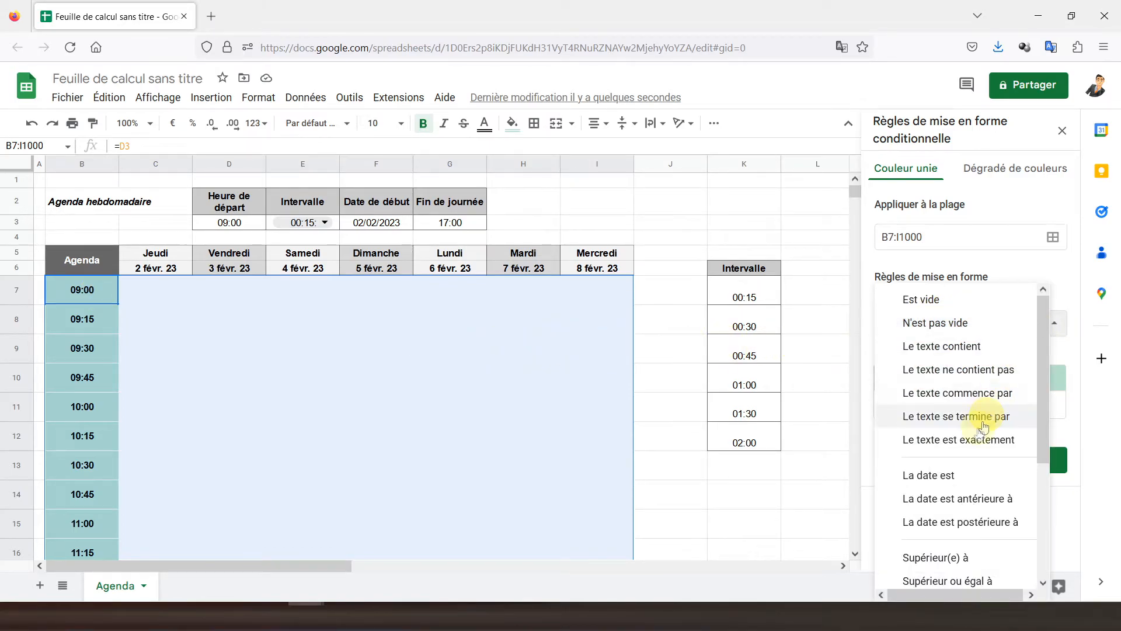
scroll(971, 433, "down", 3)
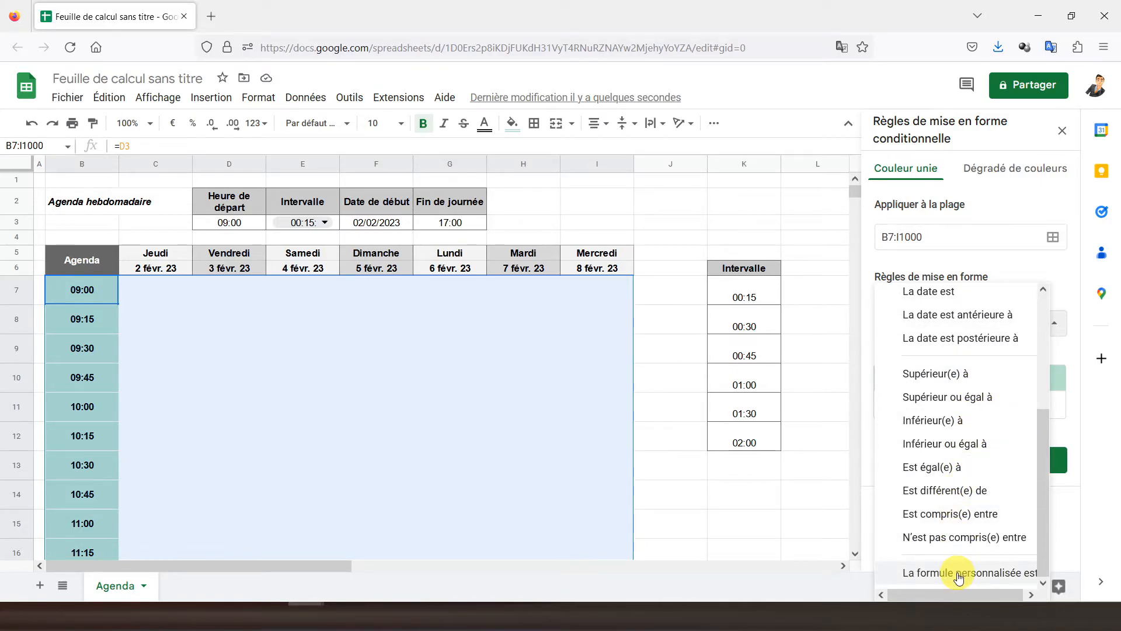
left_click(958, 574)
left_click(900, 360)
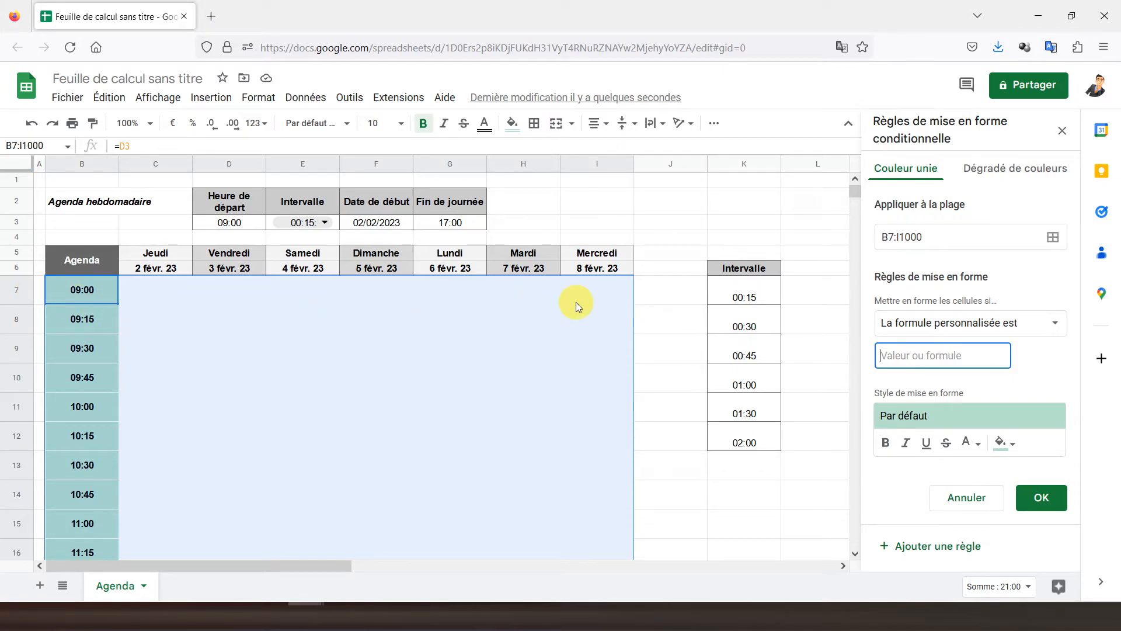
type("=")
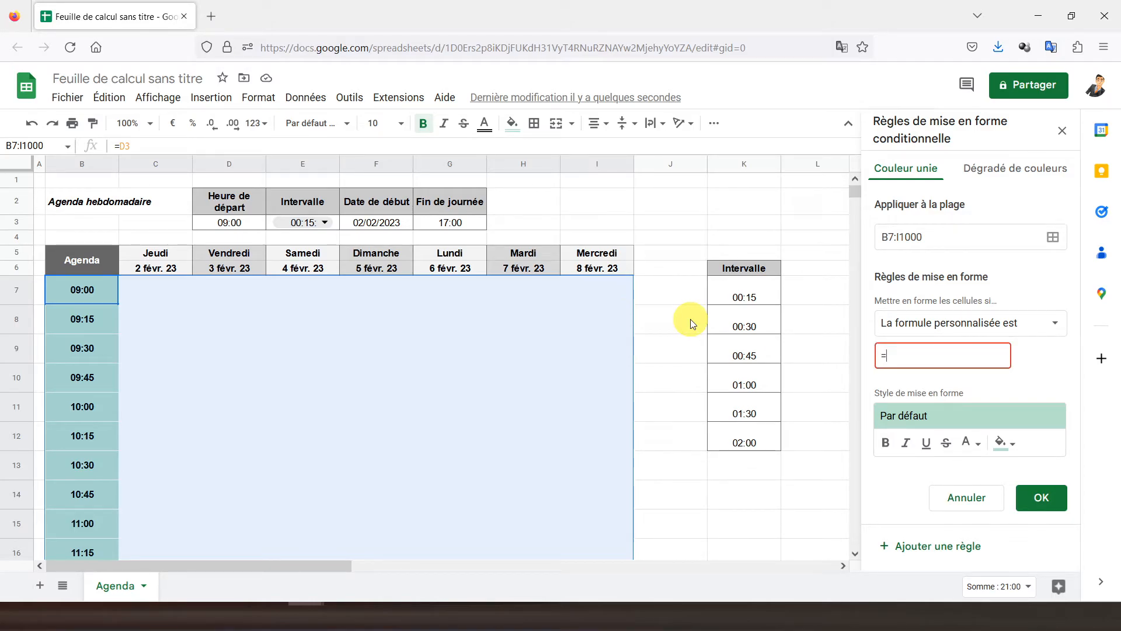
type("et(")
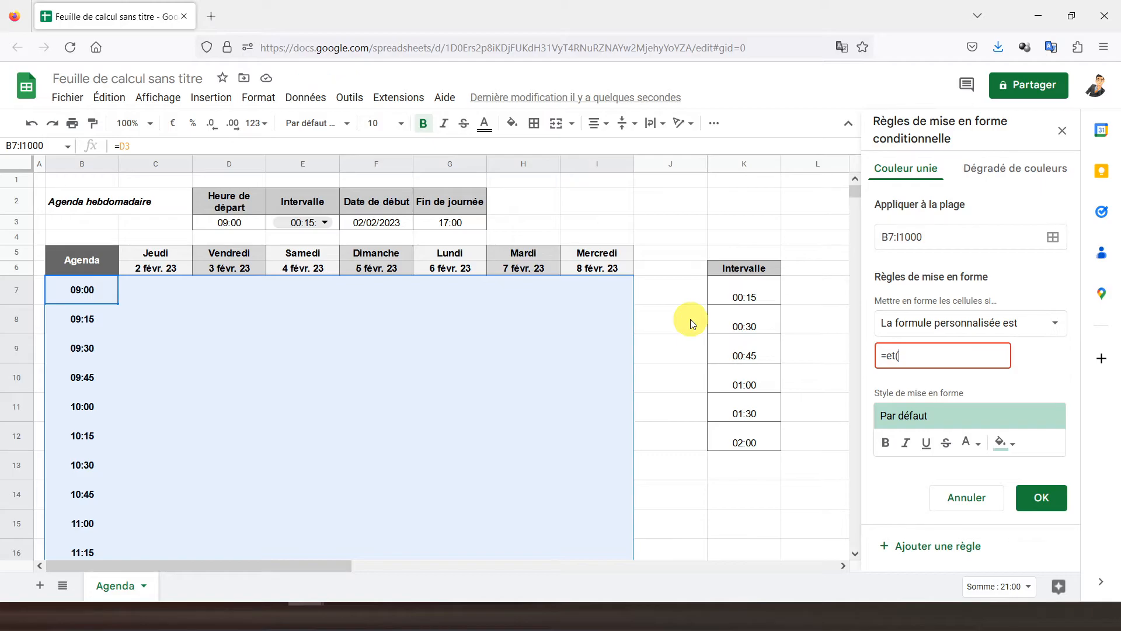
type("est.impair(ligne()")
type(";nbval")
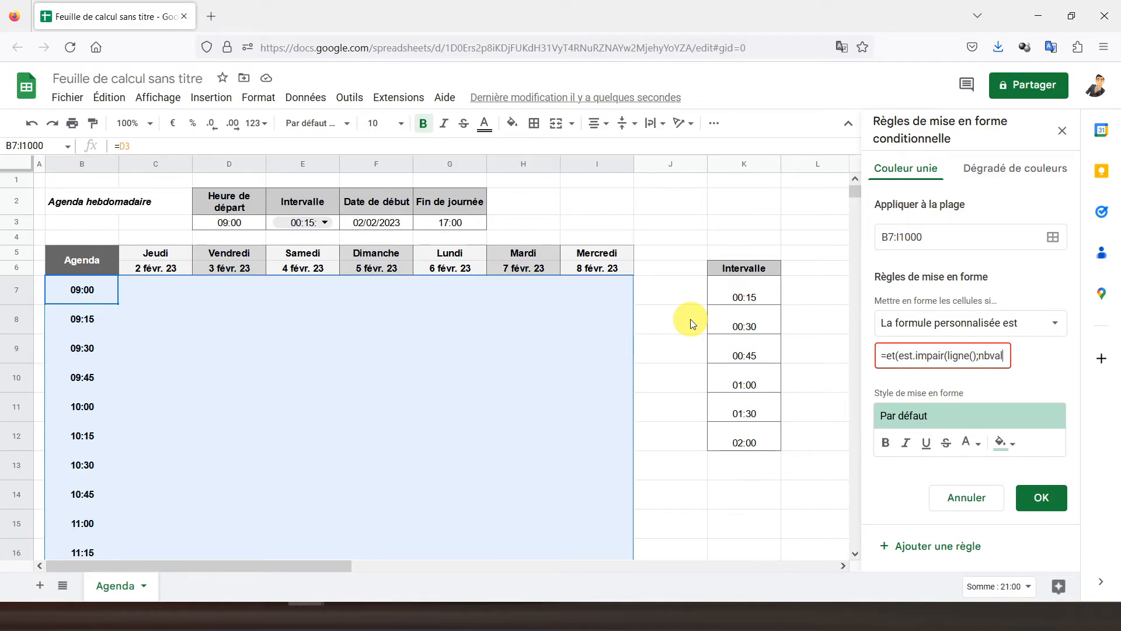
type("(")
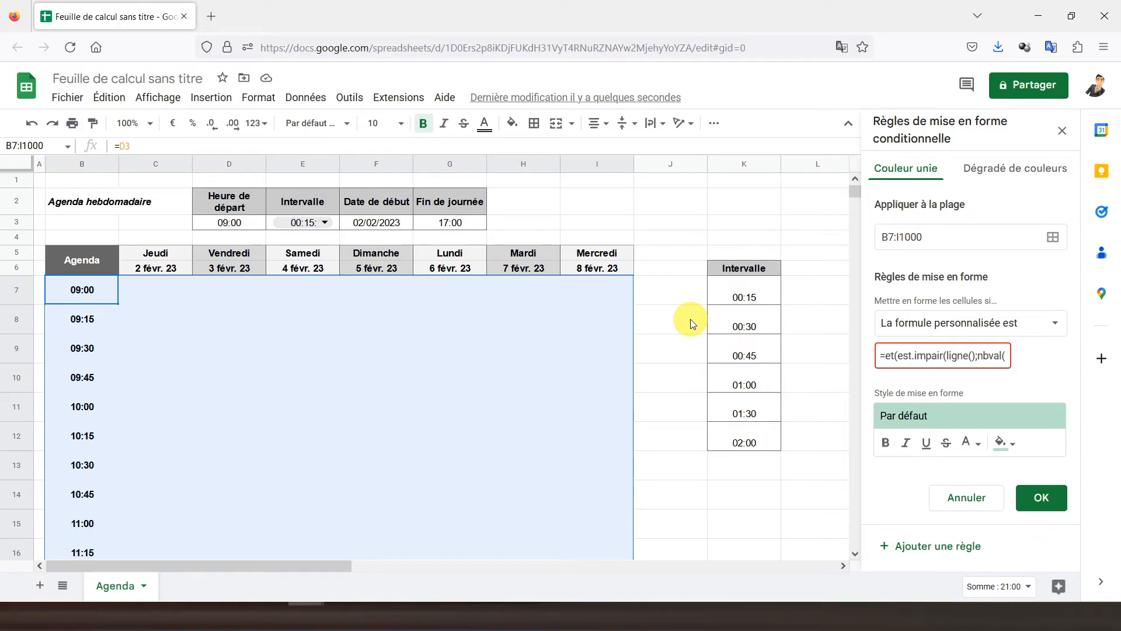
type("$")
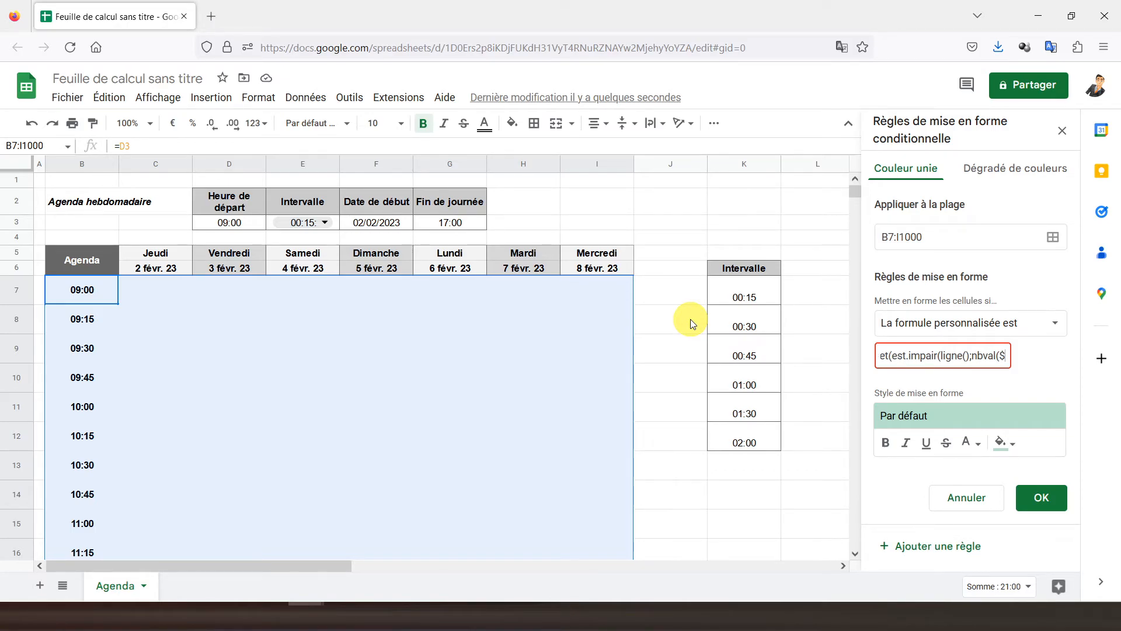
type("B7")
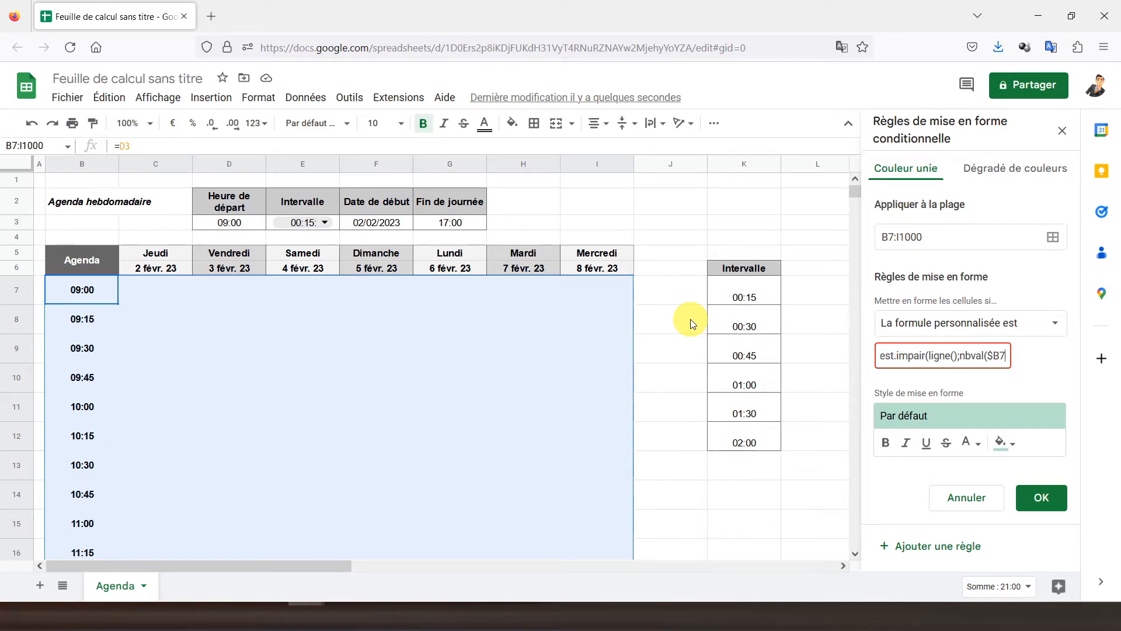
type("))")
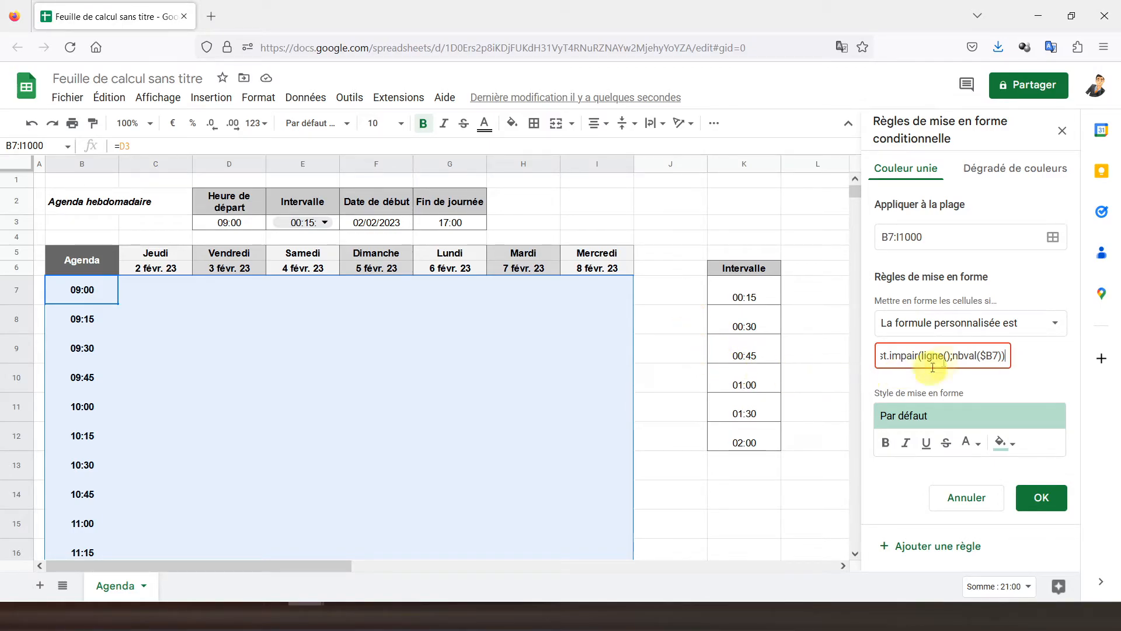
Add the missing closing parenthesis after ligne() so the rule's formula reads =et(est.impair(ligne());nbval($B7))
left_click_drag(912, 355, 841, 348)
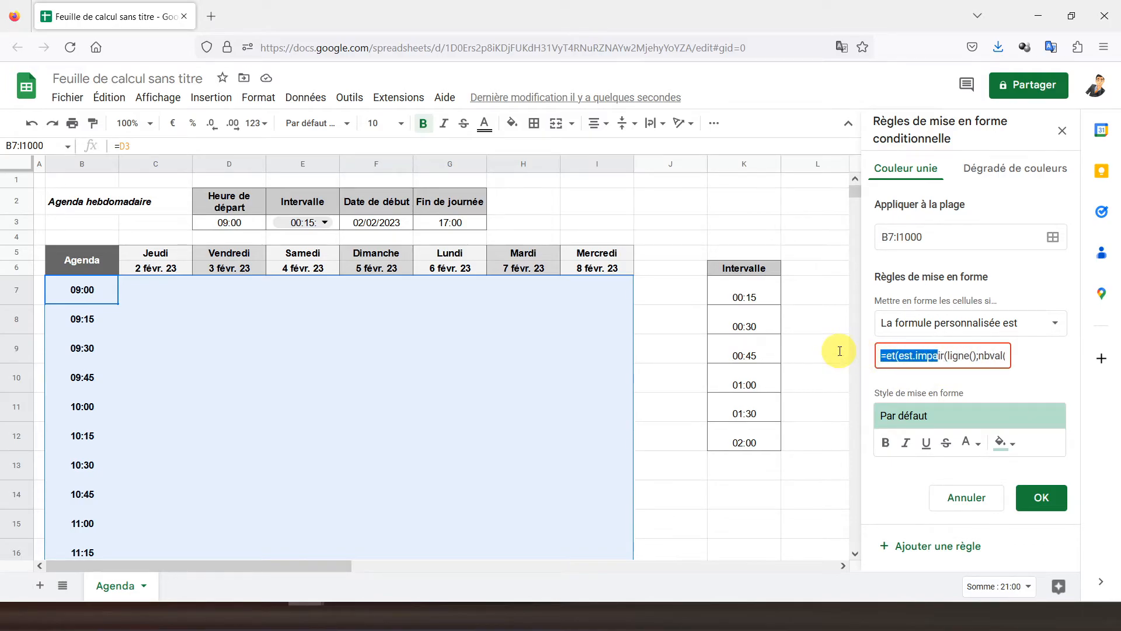
left_click(887, 356)
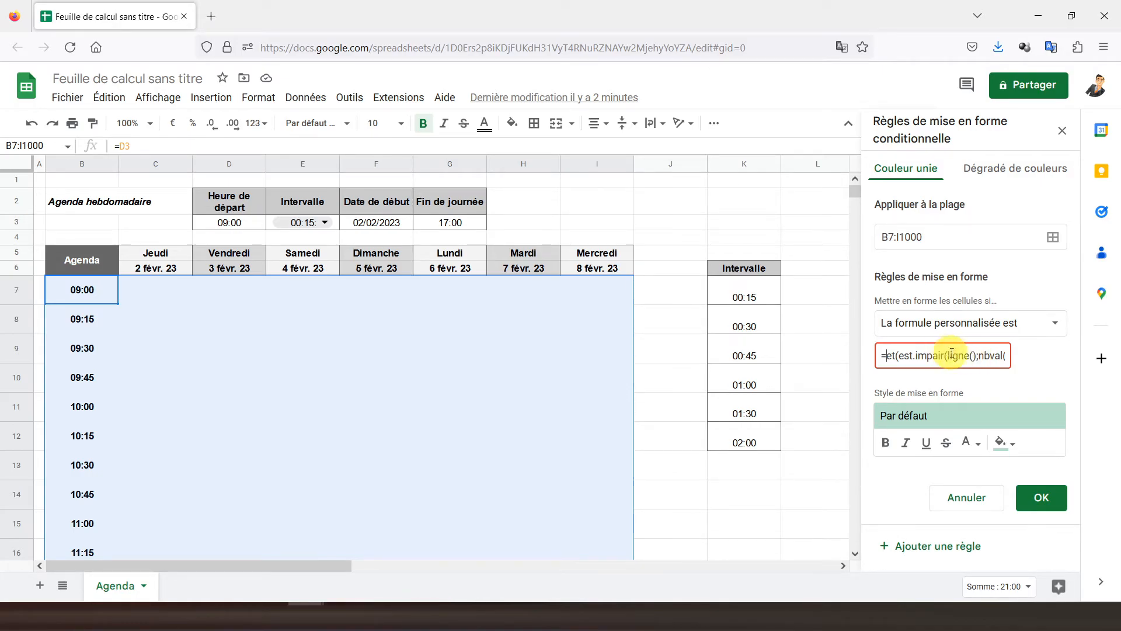
left_click_drag(969, 355, 1013, 356)
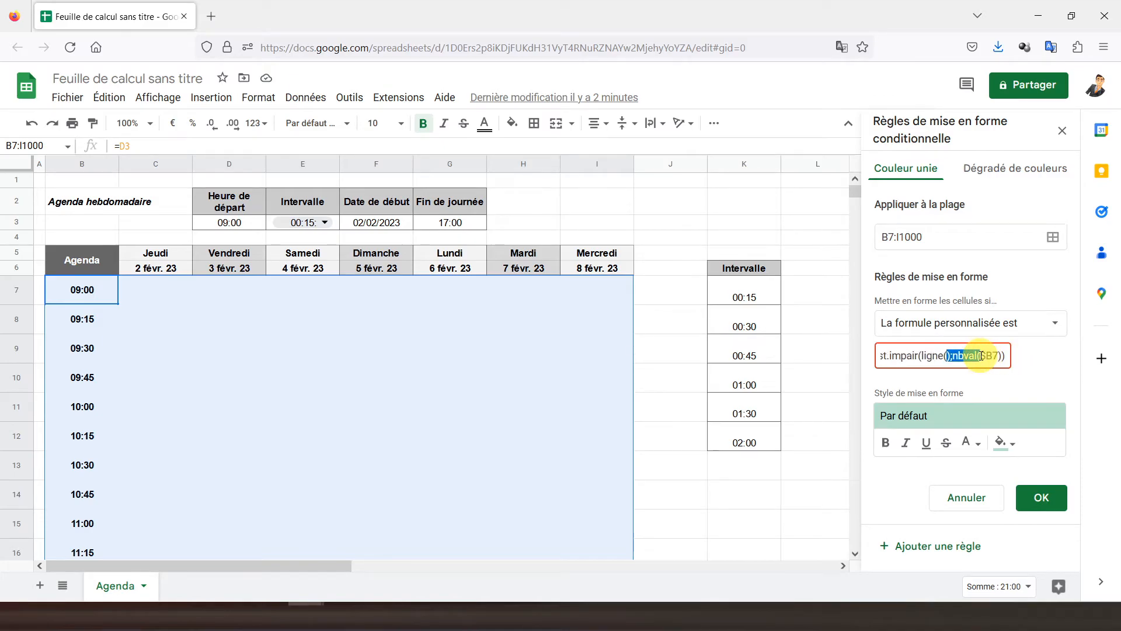
left_click(949, 356)
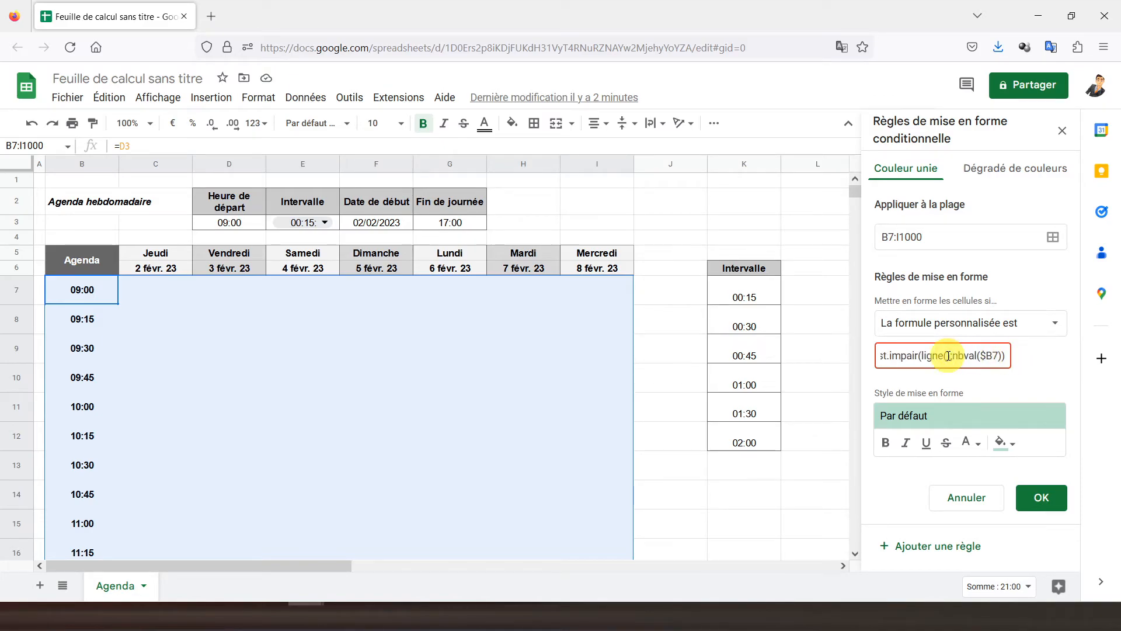
type(");")
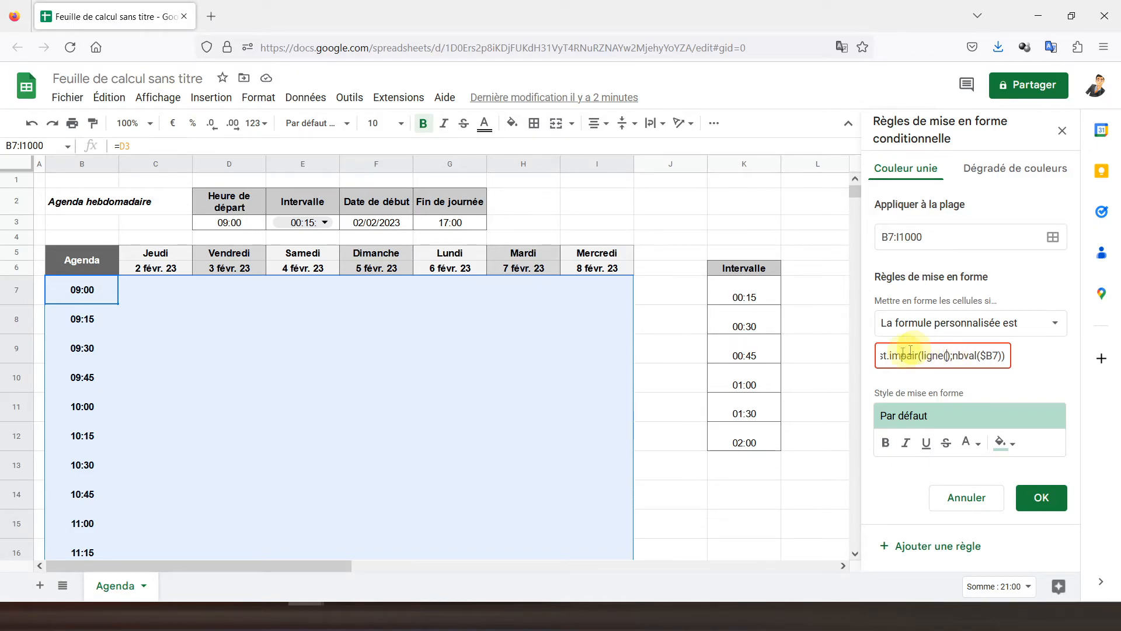
type(")")
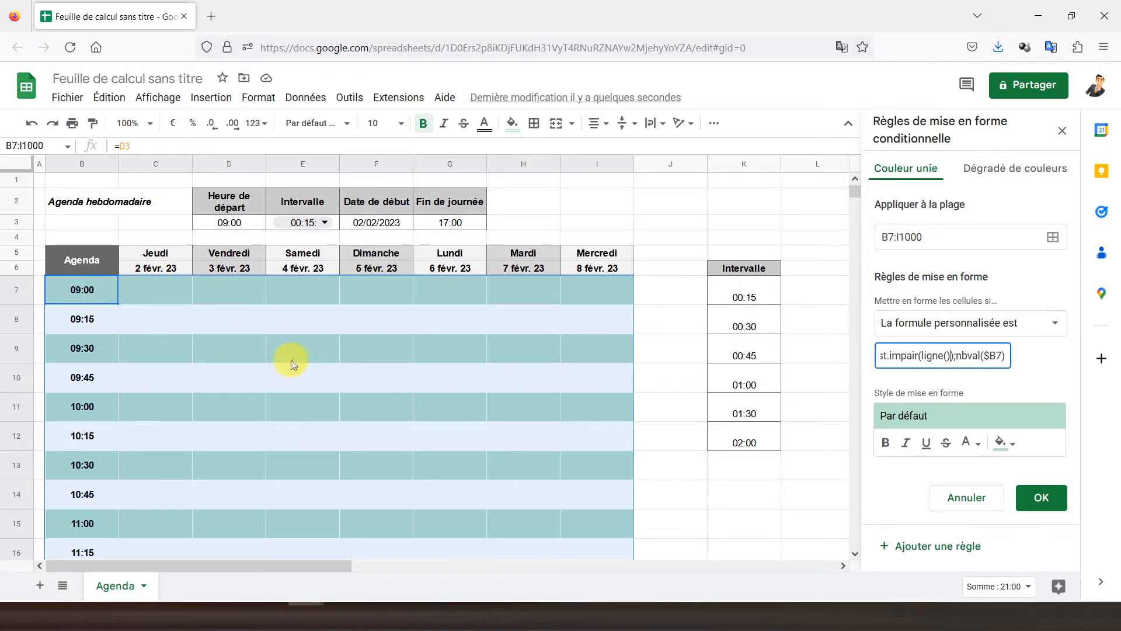
Set the odd-row rule's fill colour to very light grey and save the rule
scroll(301, 358, "down", 3)
scroll(300, 356, "down", 5)
scroll(300, 356, "down", 4)
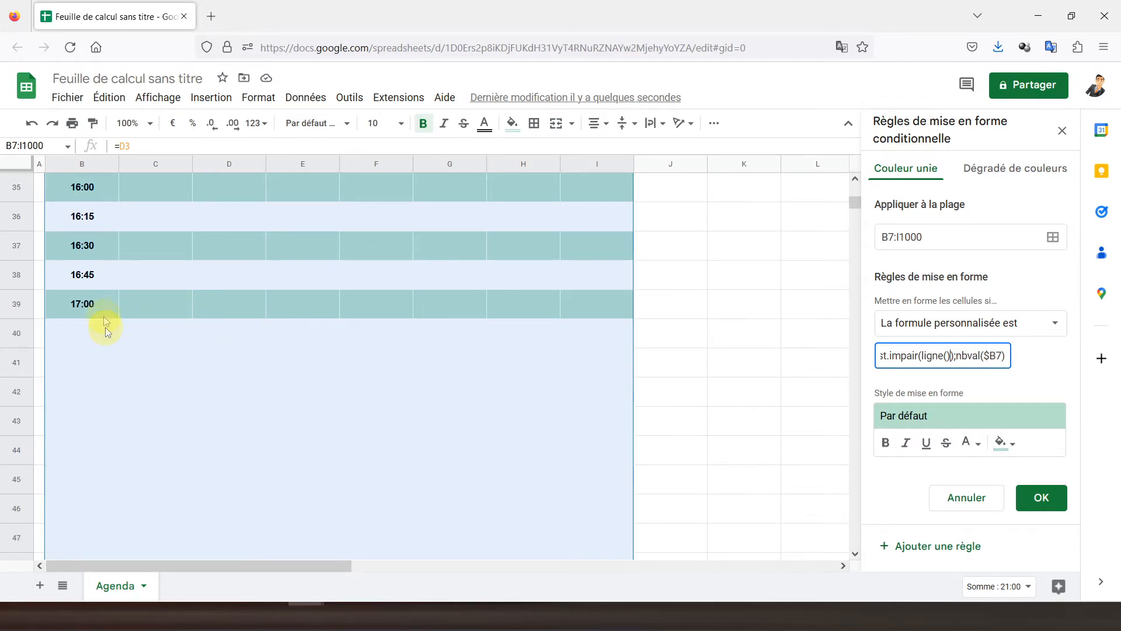
scroll(97, 325, "up", 11)
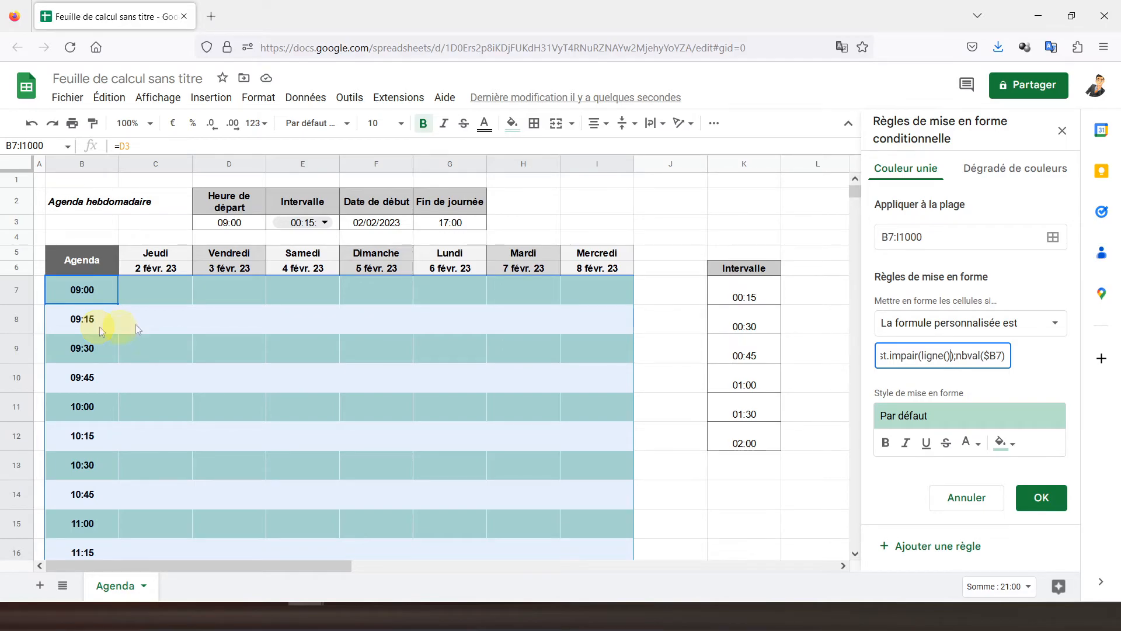
left_click(1016, 449)
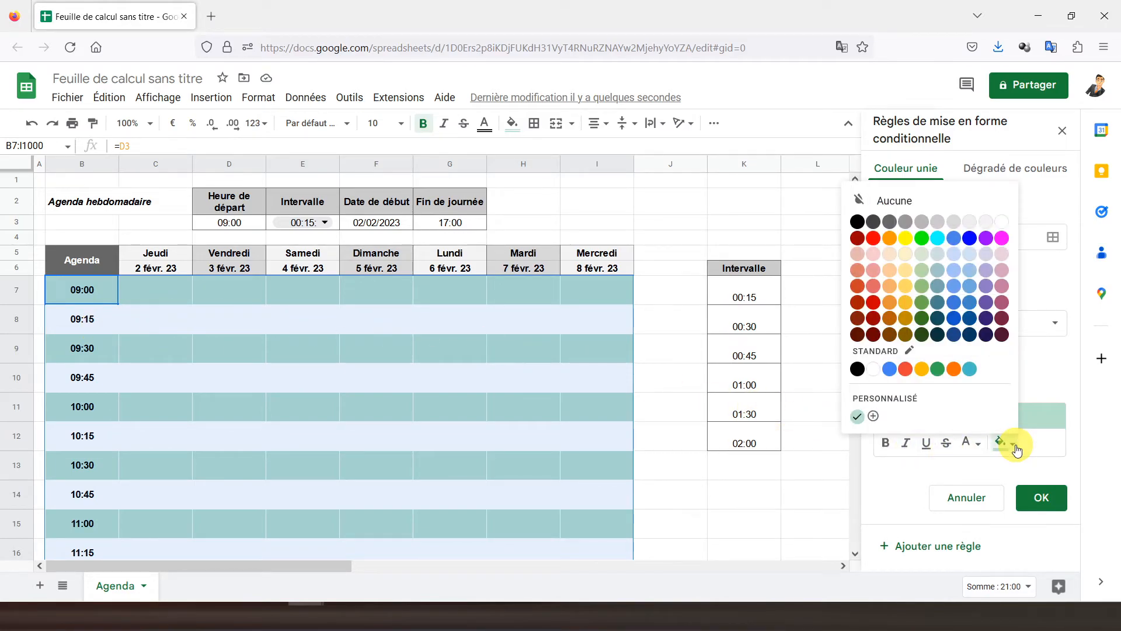
left_click(985, 227)
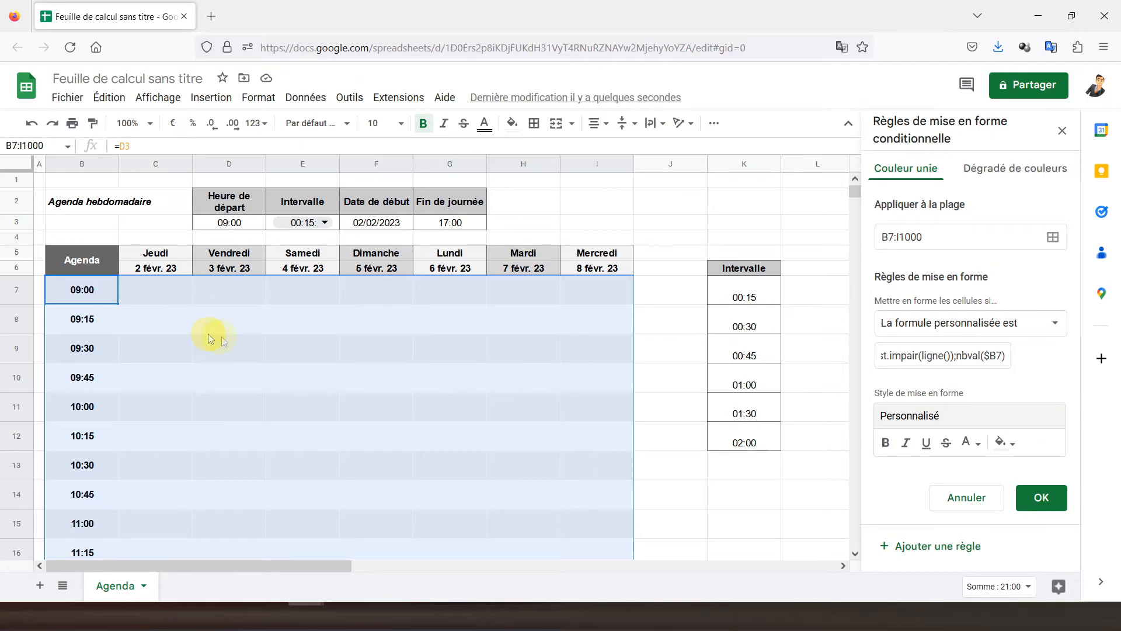
left_click(1031, 498)
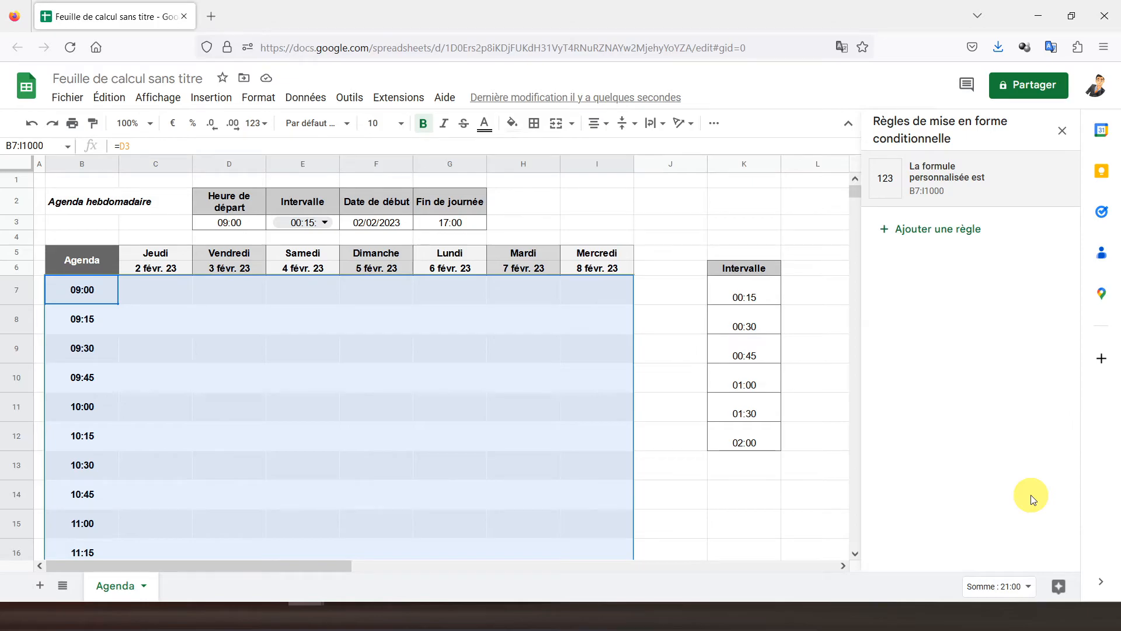
Add a second conditional formatting rule for B7:I1000 with a custom formula as its condition
left_click(946, 239)
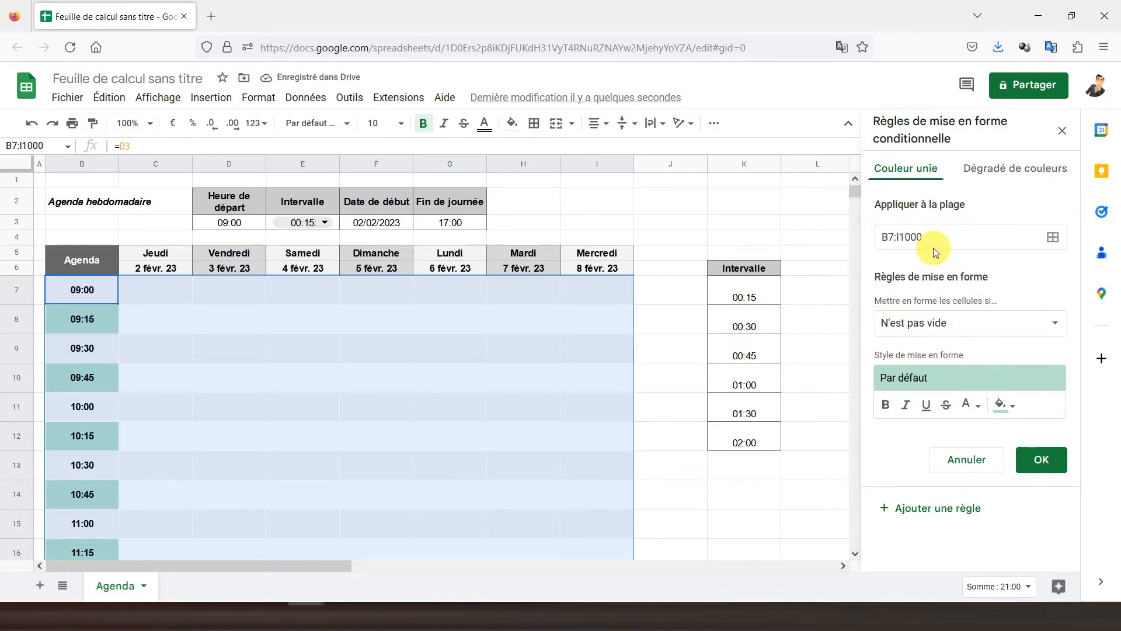
left_click(1002, 335)
scroll(984, 380, "down", 5)
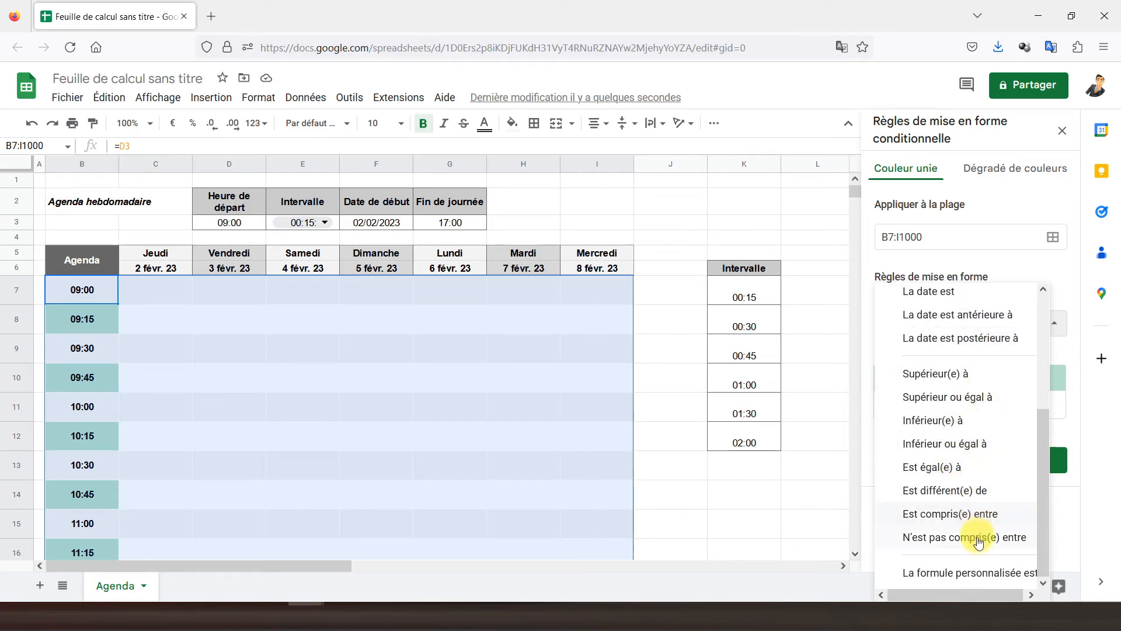
left_click(972, 572)
left_click(922, 355)
Enter =et(est.pair(ligne());nbval($b7)) as the second rule's formula to target filled even rows
type("=")
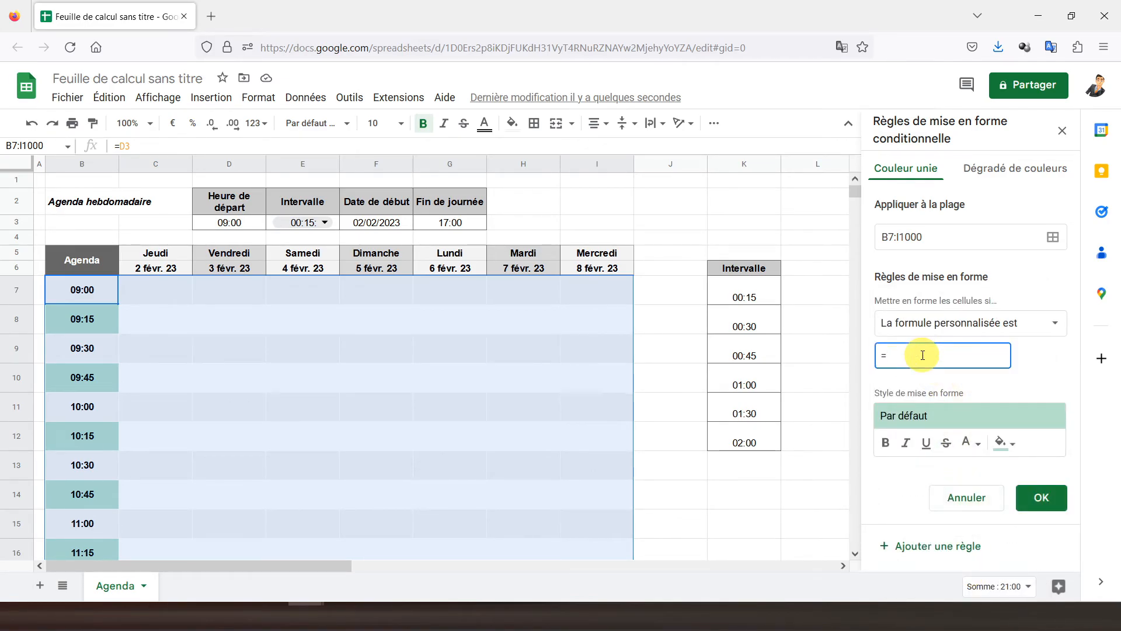
type("et")
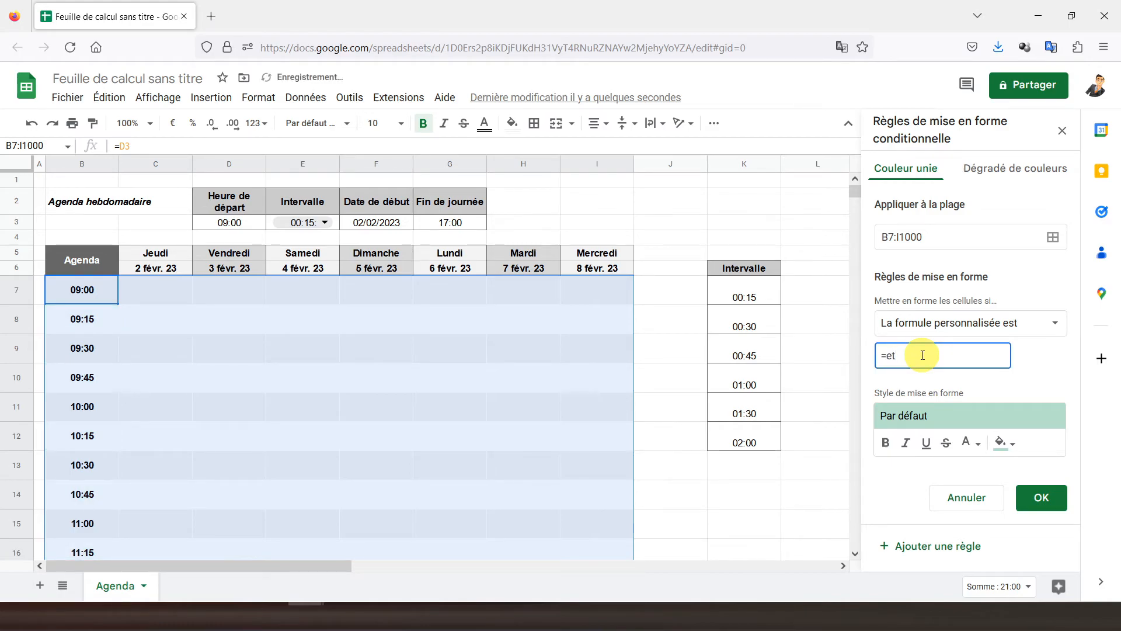
type("(est.pair")
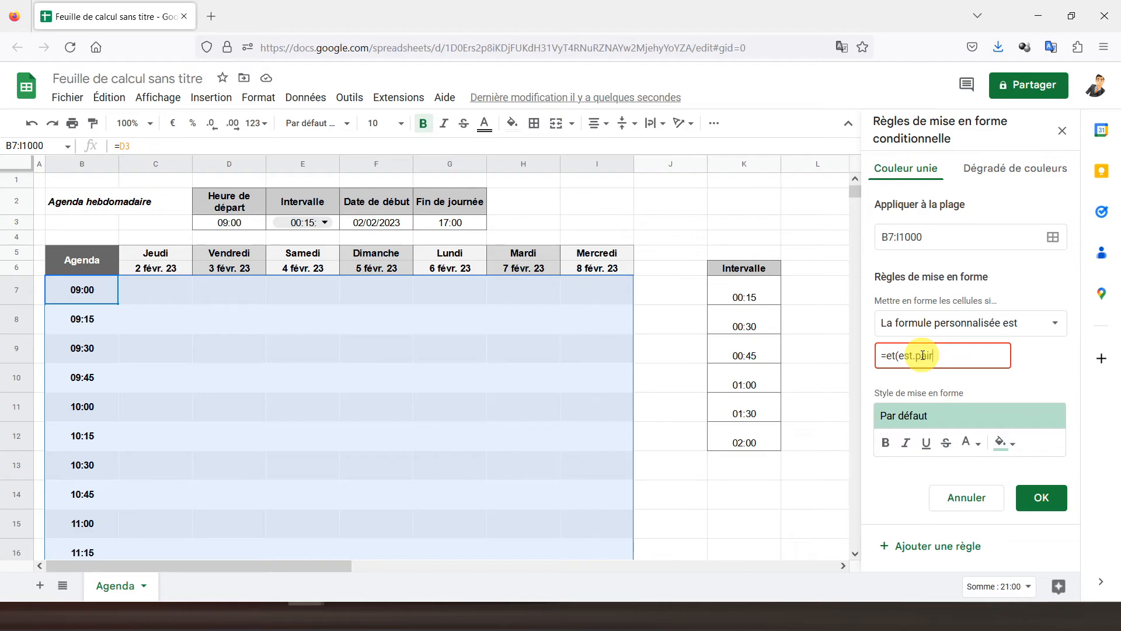
type("(ligne());nbval(")
type("$b7)")
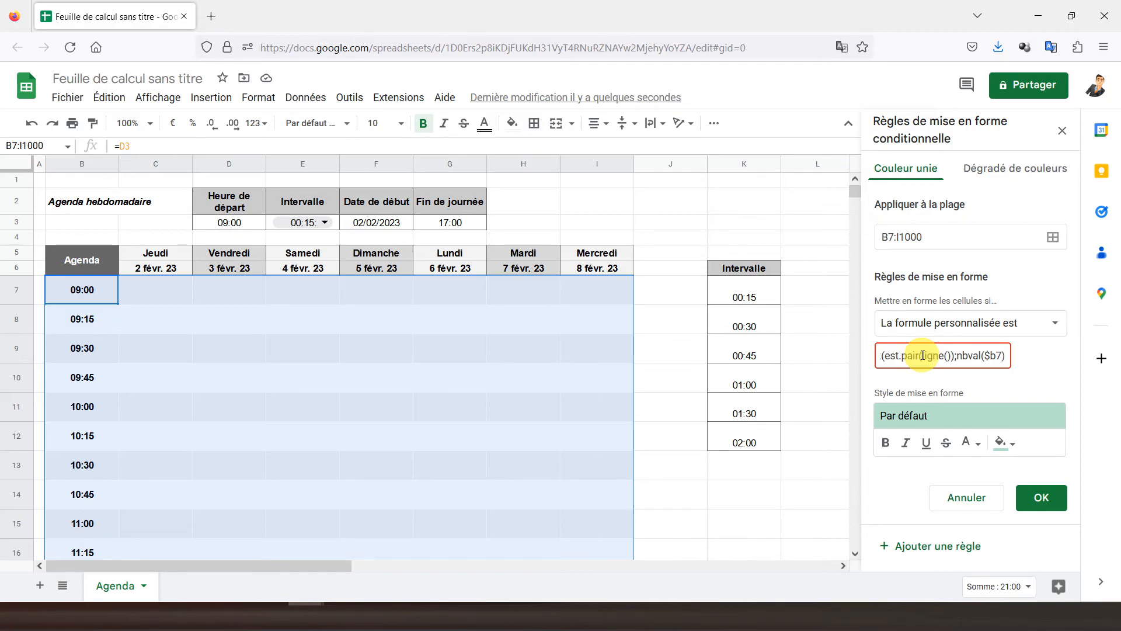
type(")")
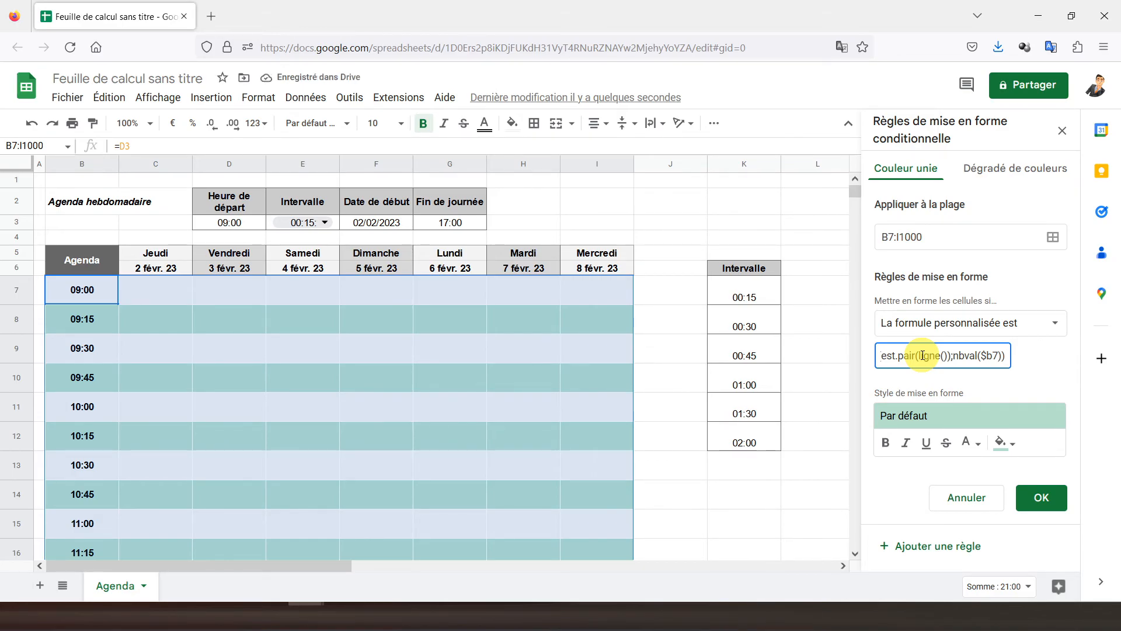
Set the even-row rule's fill colour to light grey, save the rule and close the conditional formatting rules
scroll(509, 396, "down", 12)
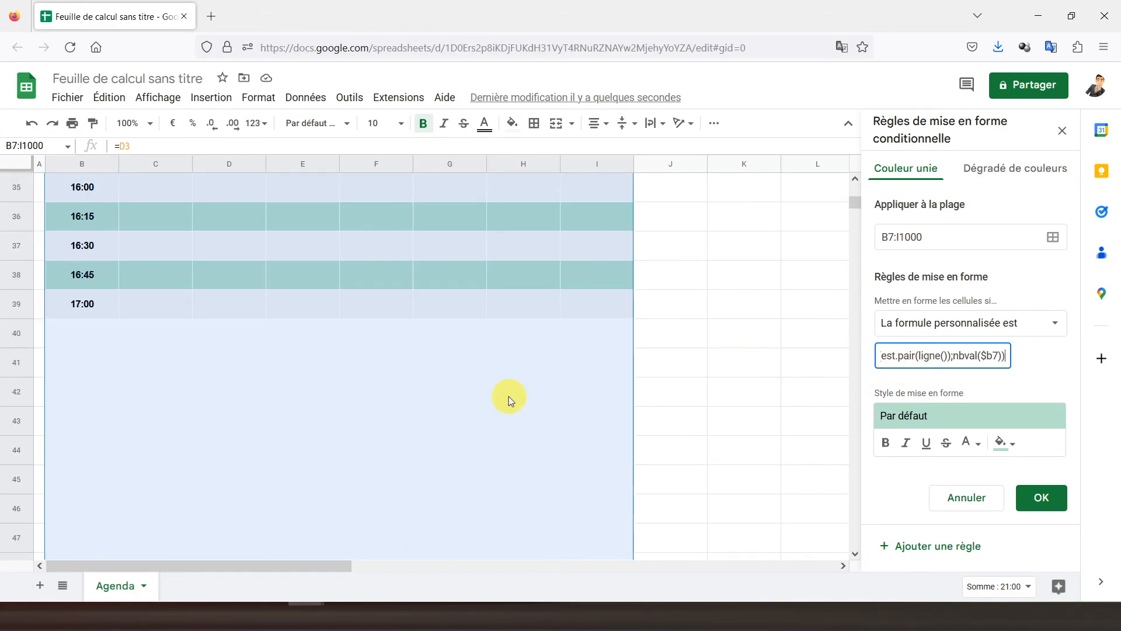
scroll(396, 376, "up", 12)
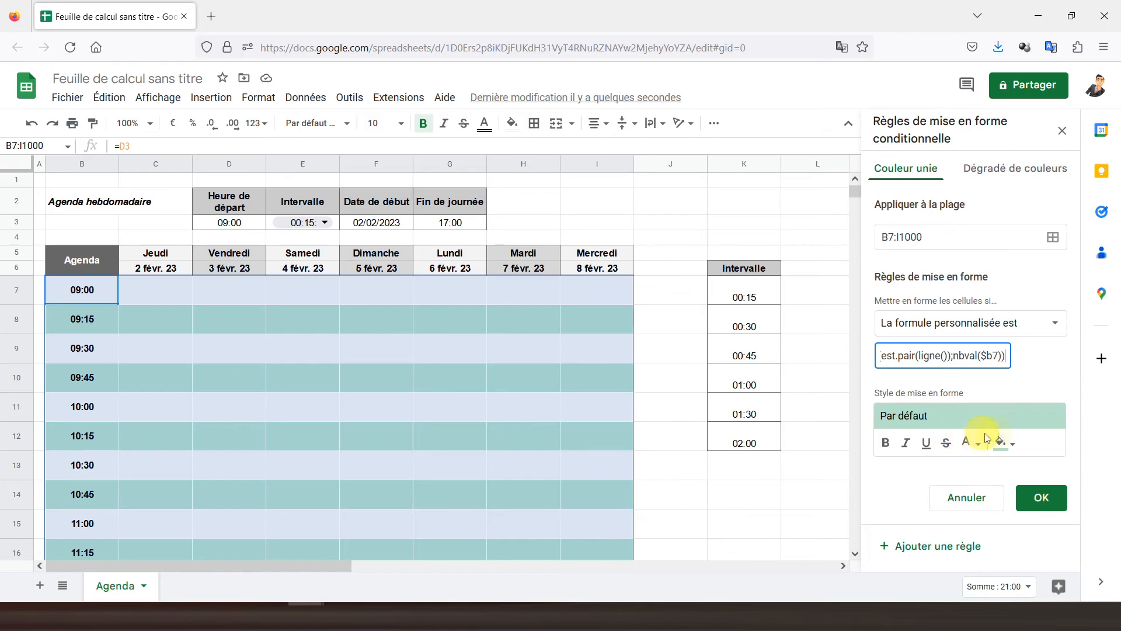
left_click(1021, 445)
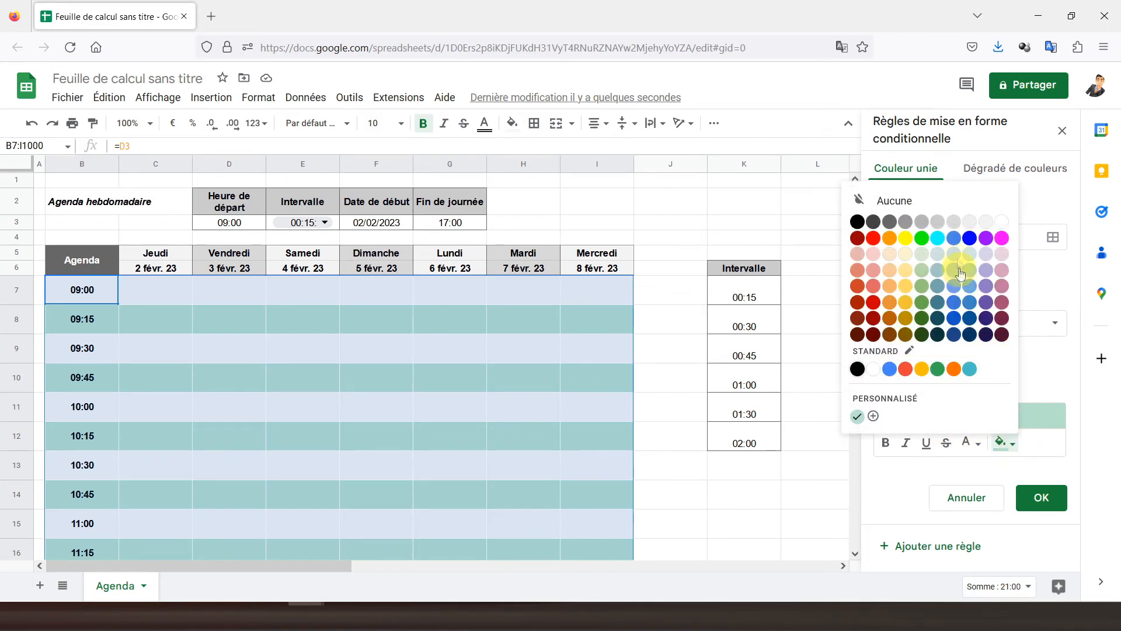
left_click(953, 227)
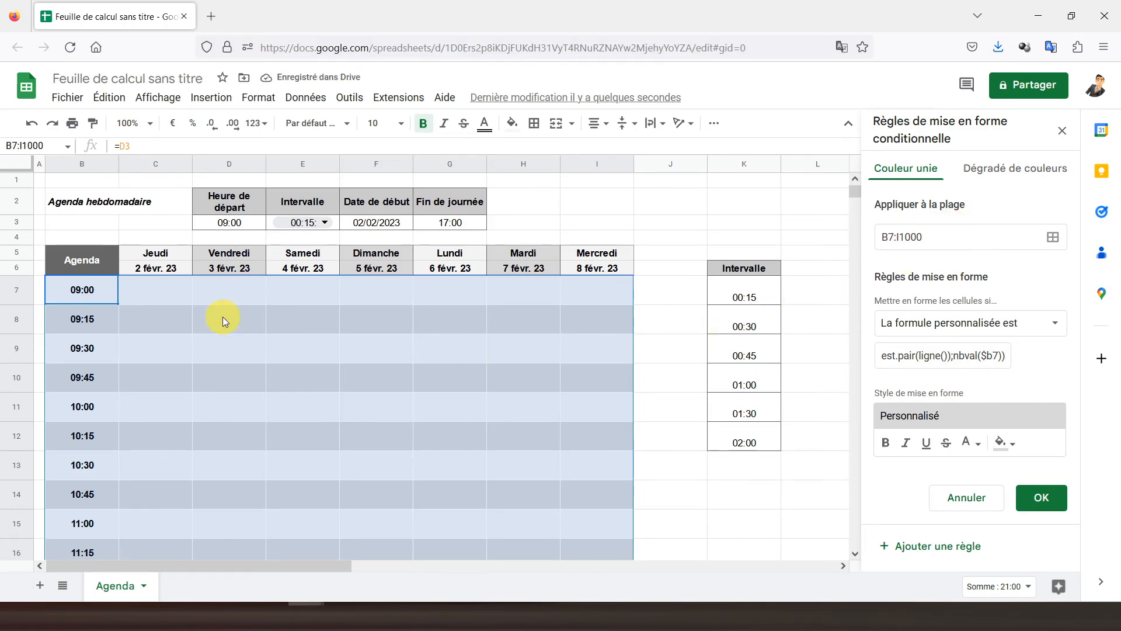
left_click(1043, 501)
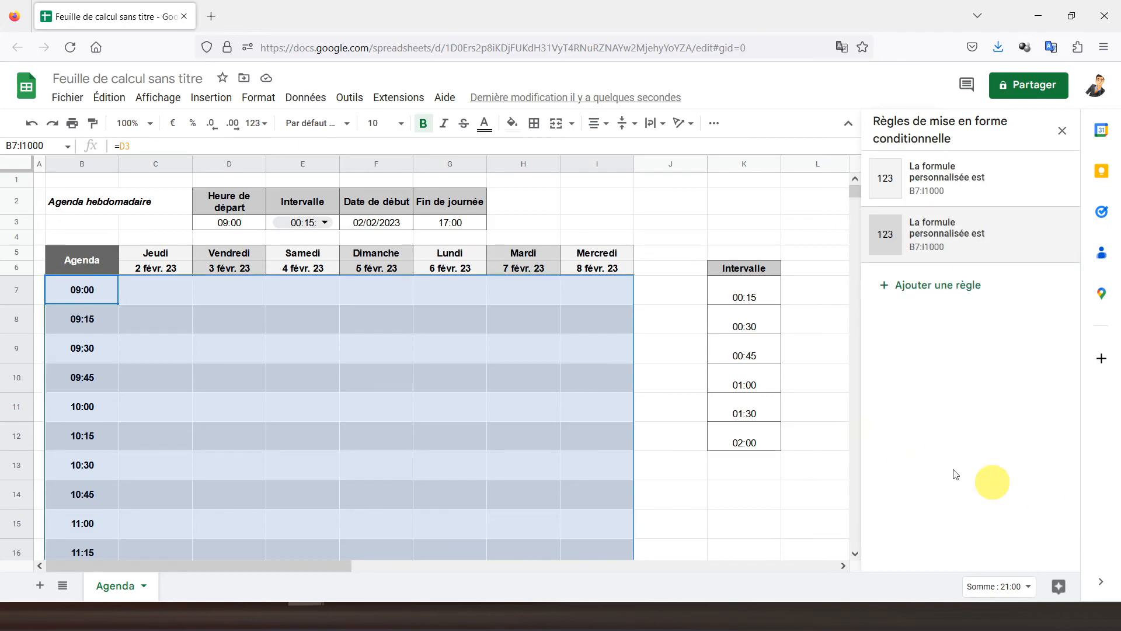
left_click(1063, 132)
Hide the gridlines of the Agenda sheet
left_click(37, 180)
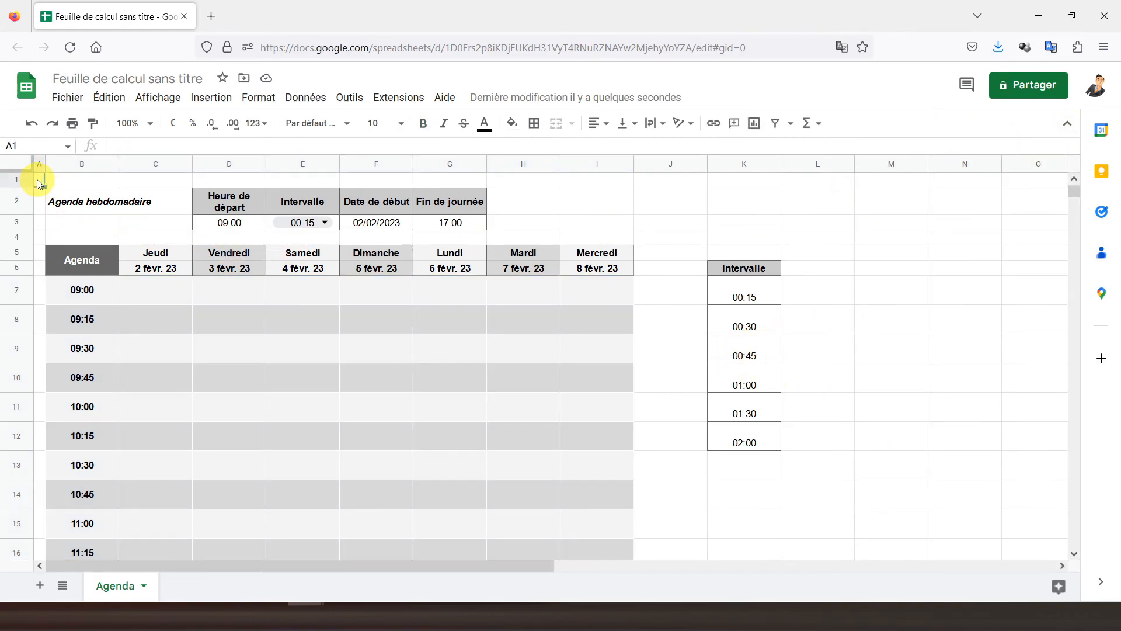
left_click(154, 97)
mouse_move(187, 129)
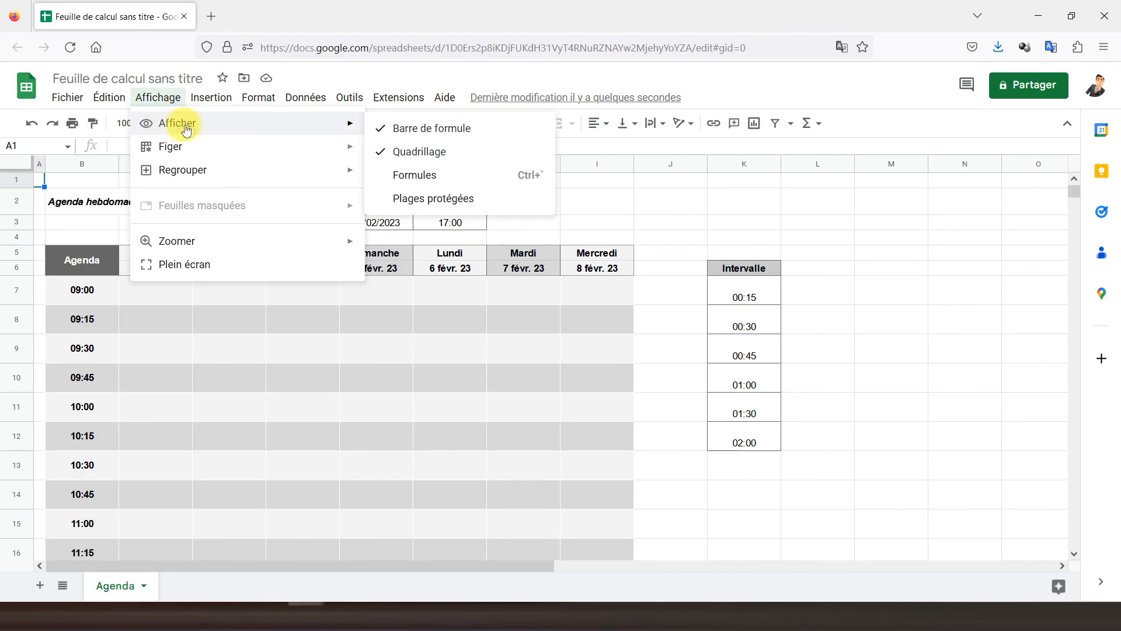
left_click(413, 151)
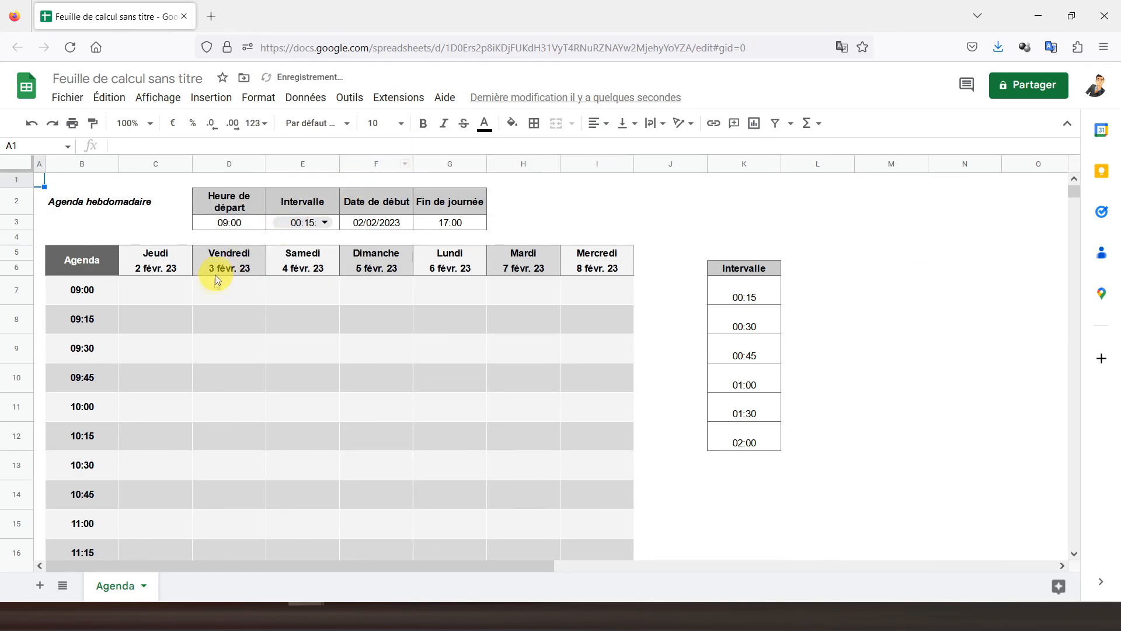
Set the agenda's Intervalle parameter in E3 to 01:00 to test the time slots and alternating row colours
scroll(213, 326, "down", 8)
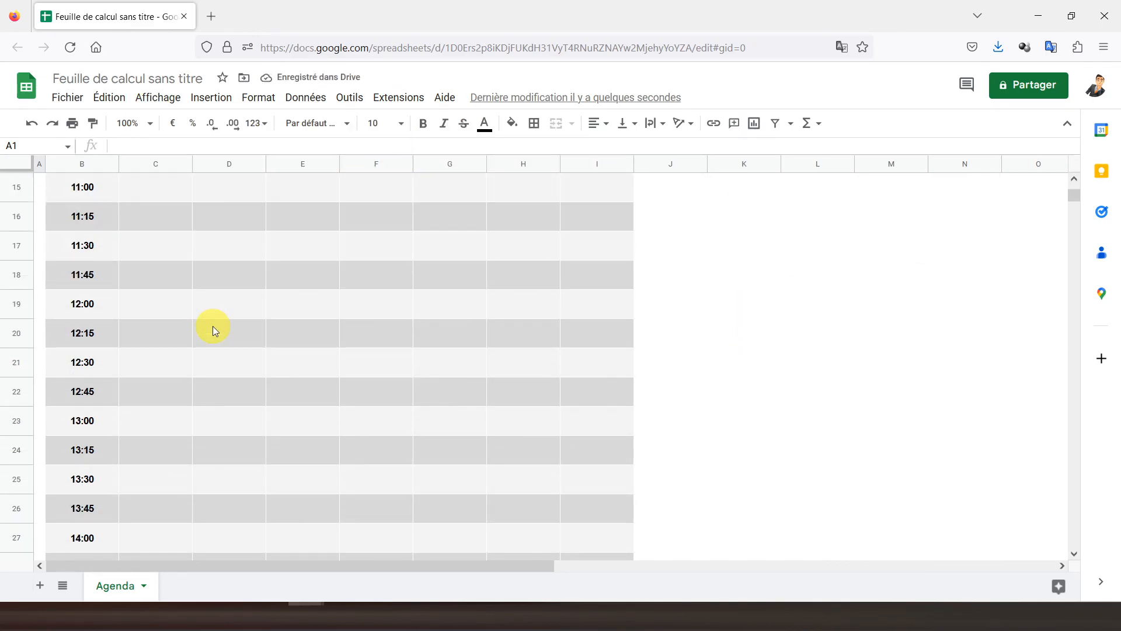
scroll(177, 370, "down", 2)
scroll(177, 370, "up", 4)
scroll(178, 370, "down", 7)
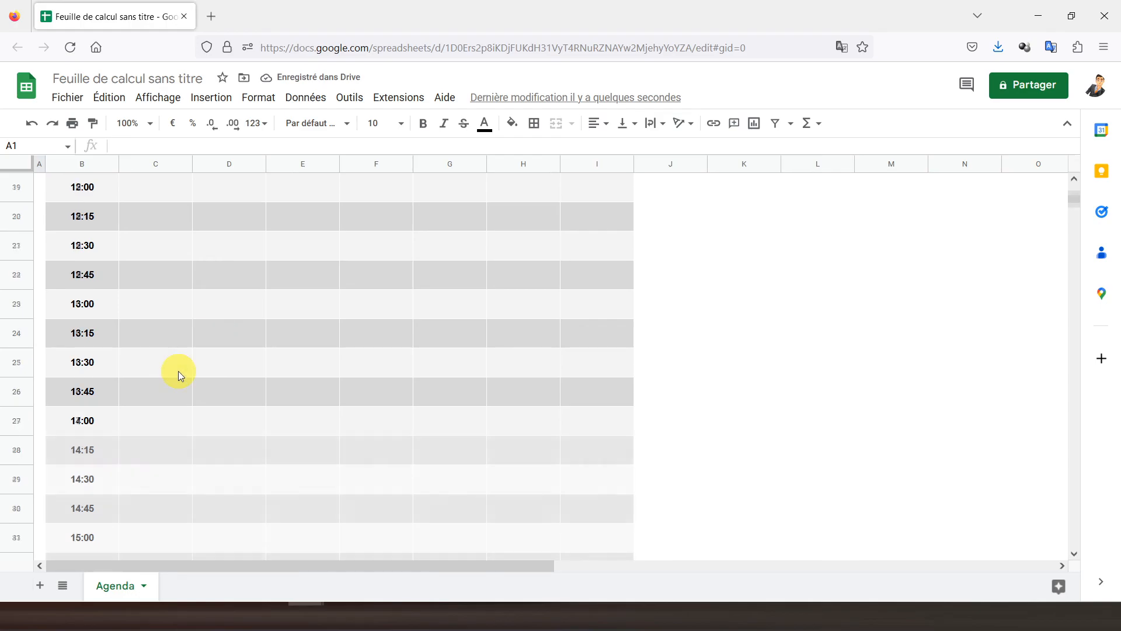
scroll(178, 370, "up", 12)
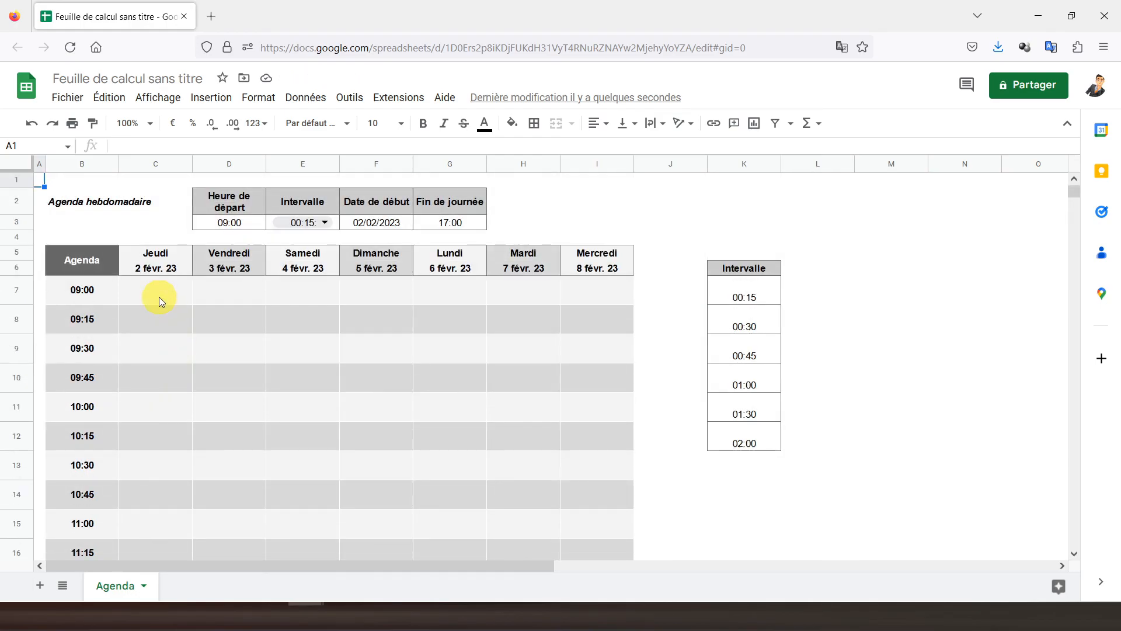
left_click(448, 226)
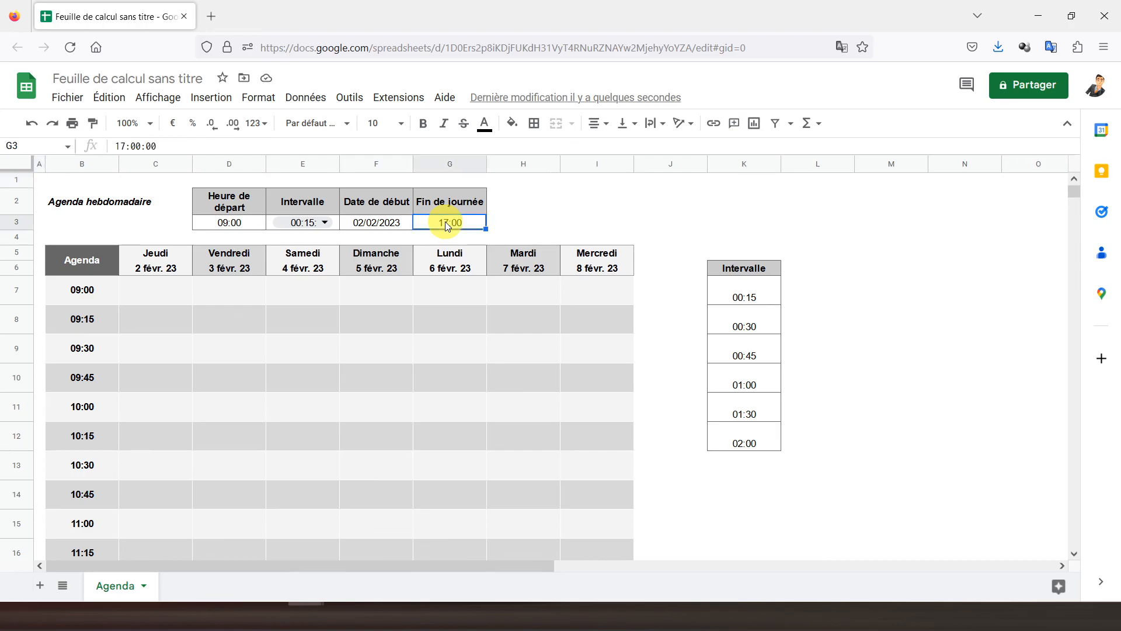
left_click(324, 226)
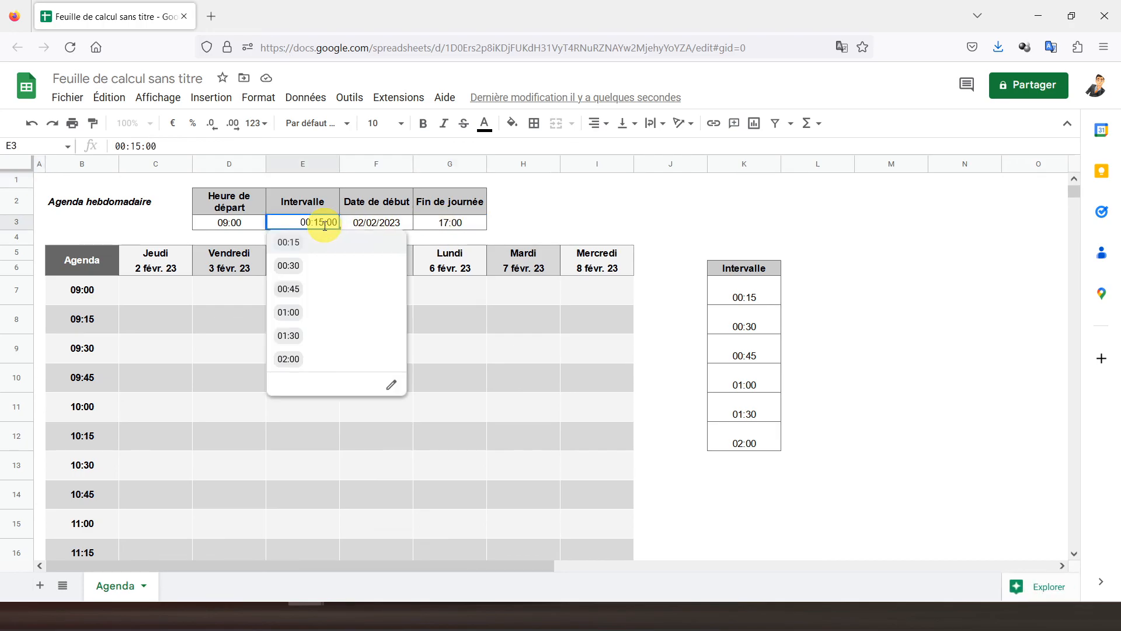
left_click(303, 321)
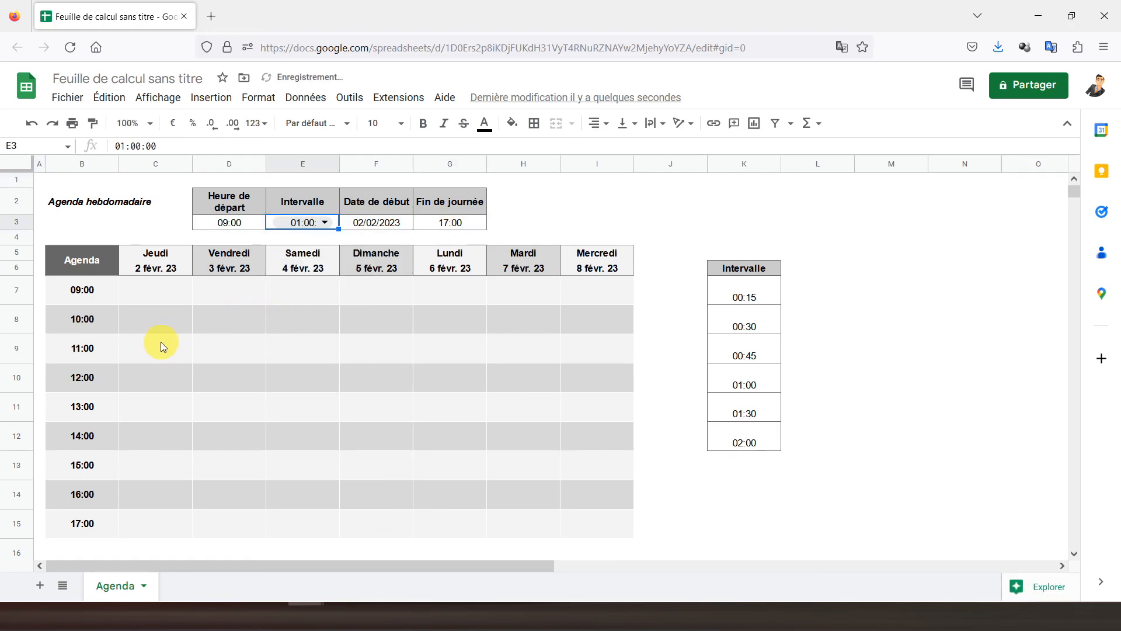
Set the agenda's Intervalle parameter in E3 to 02:00 and check the resulting time slots
scroll(160, 342, "down", 3)
scroll(160, 342, "up", 3)
left_click(327, 222)
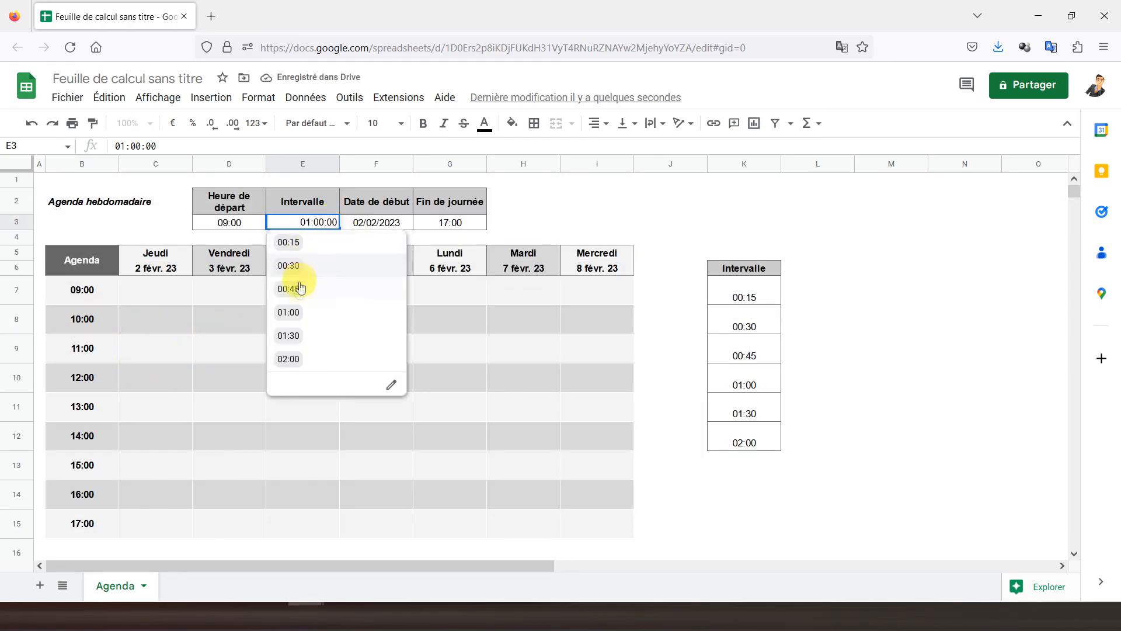
left_click(288, 358)
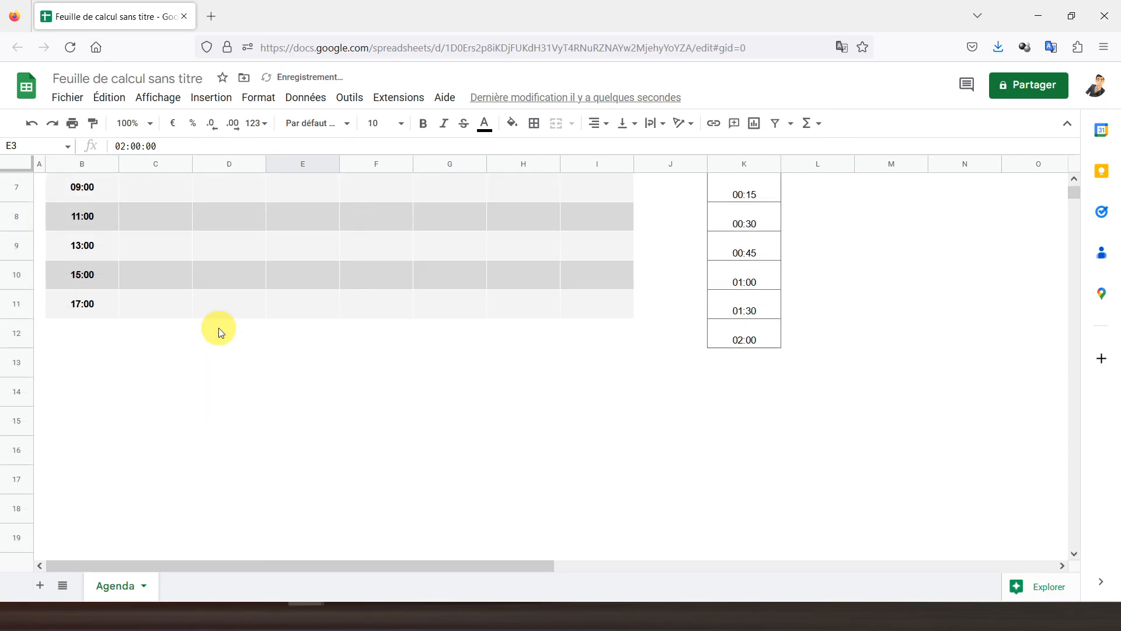
scroll(161, 345, "up", 2)
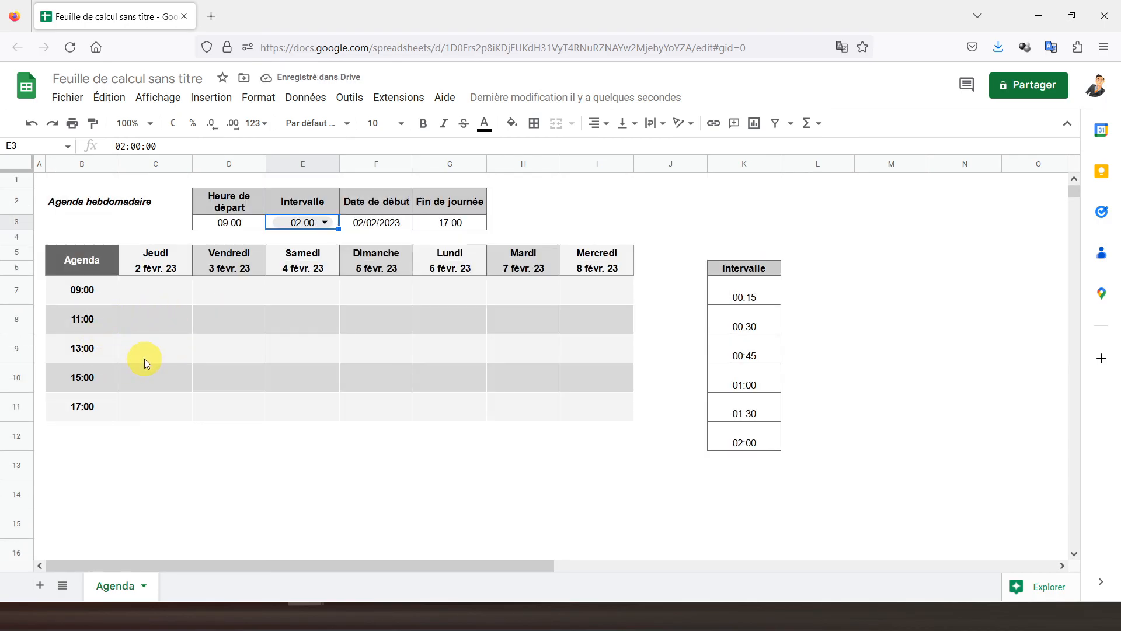
Rename the spreadsheet file as Agenda
left_click(41, 181)
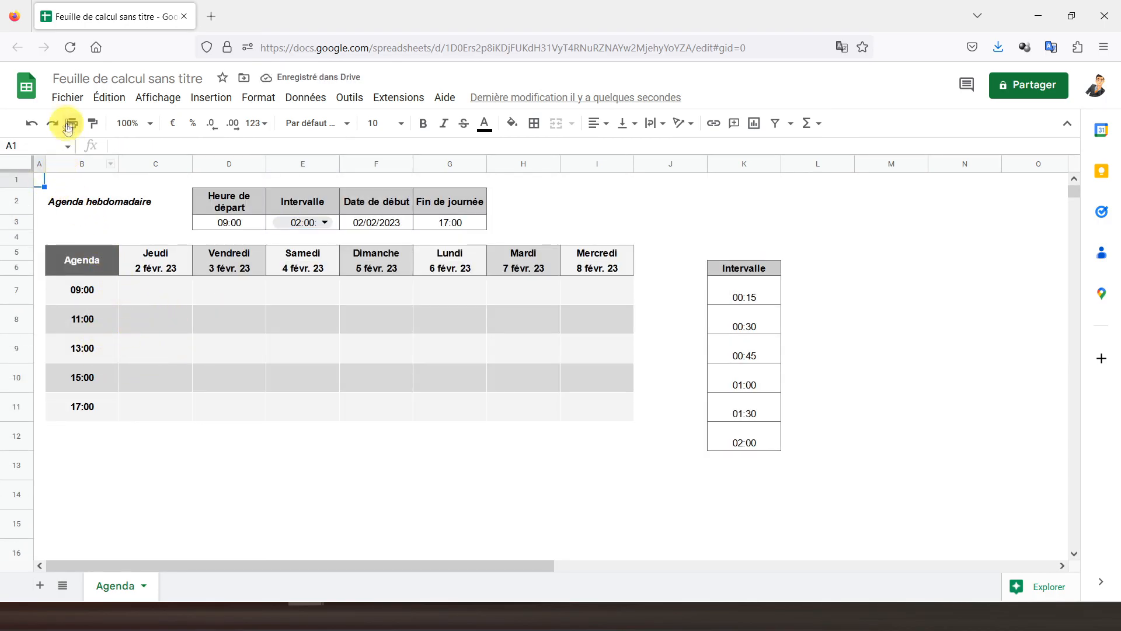
left_click(68, 97)
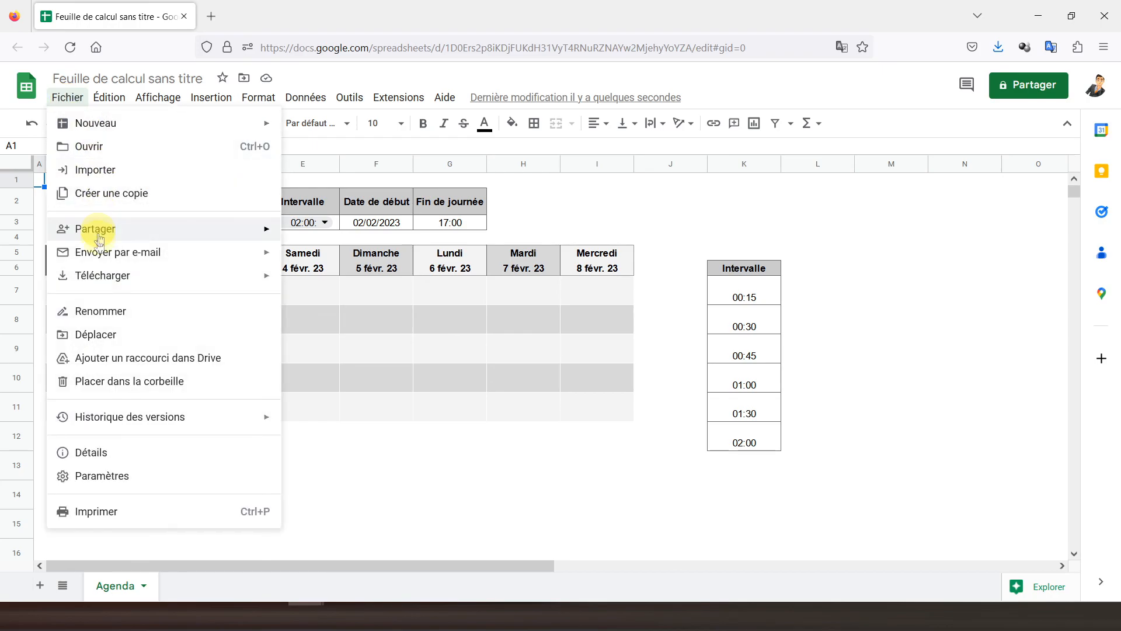
left_click(95, 309)
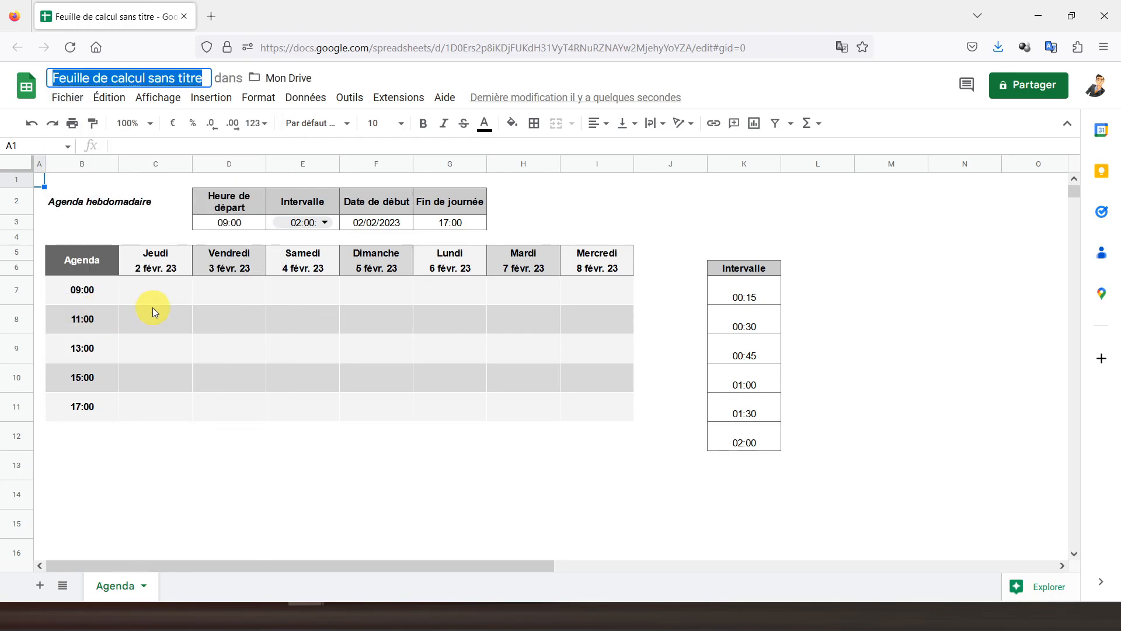
type("Agenda")
key("Return")
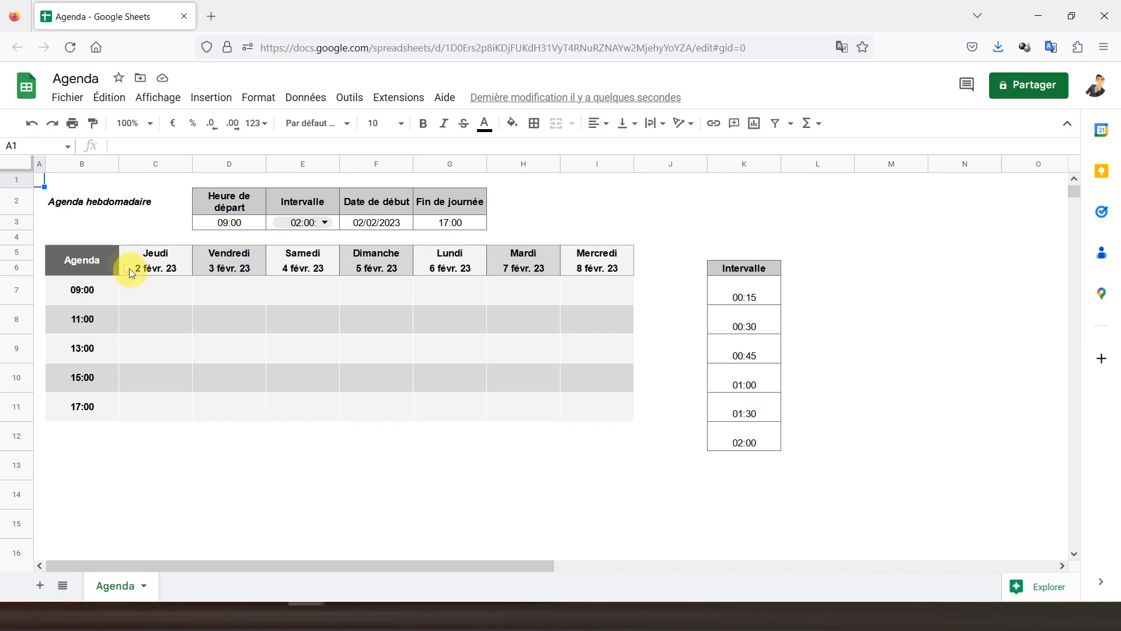